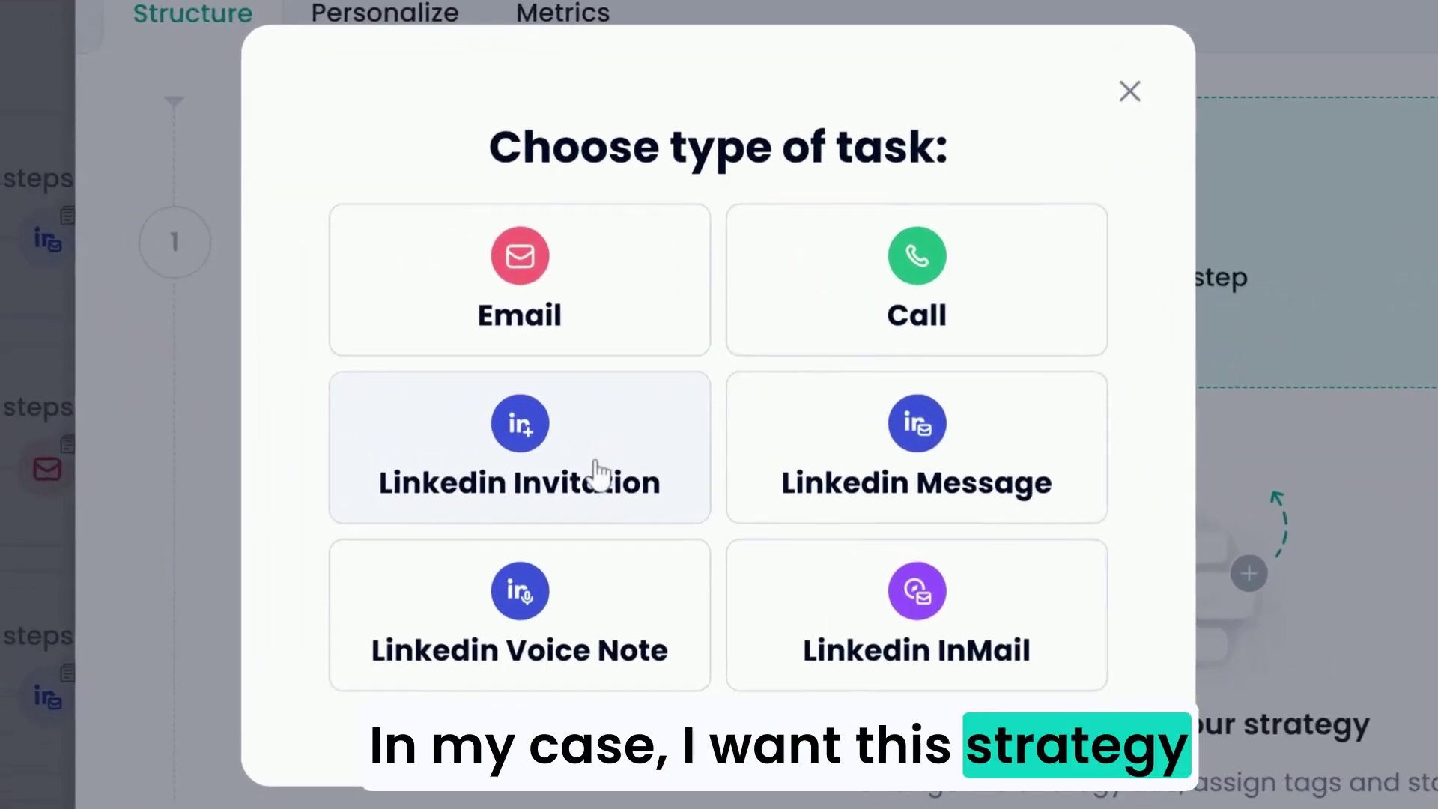
Add an automatic LinkedIn Invitation as the strategy's first step, with a wait of 1 day.
{"action": "left_click", "coordinate": [665, 436]}
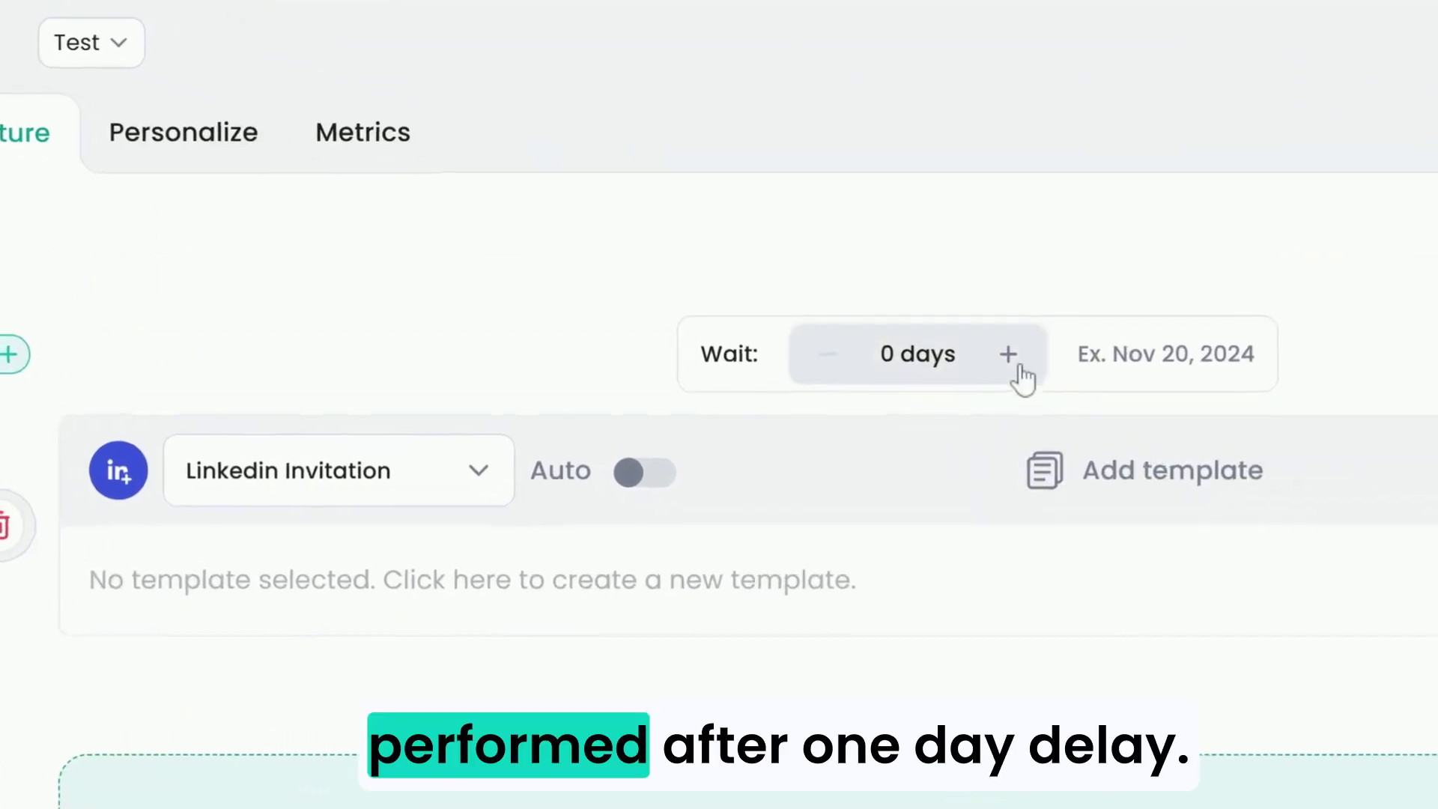
{"action": "left_click", "coordinate": [967, 317]}
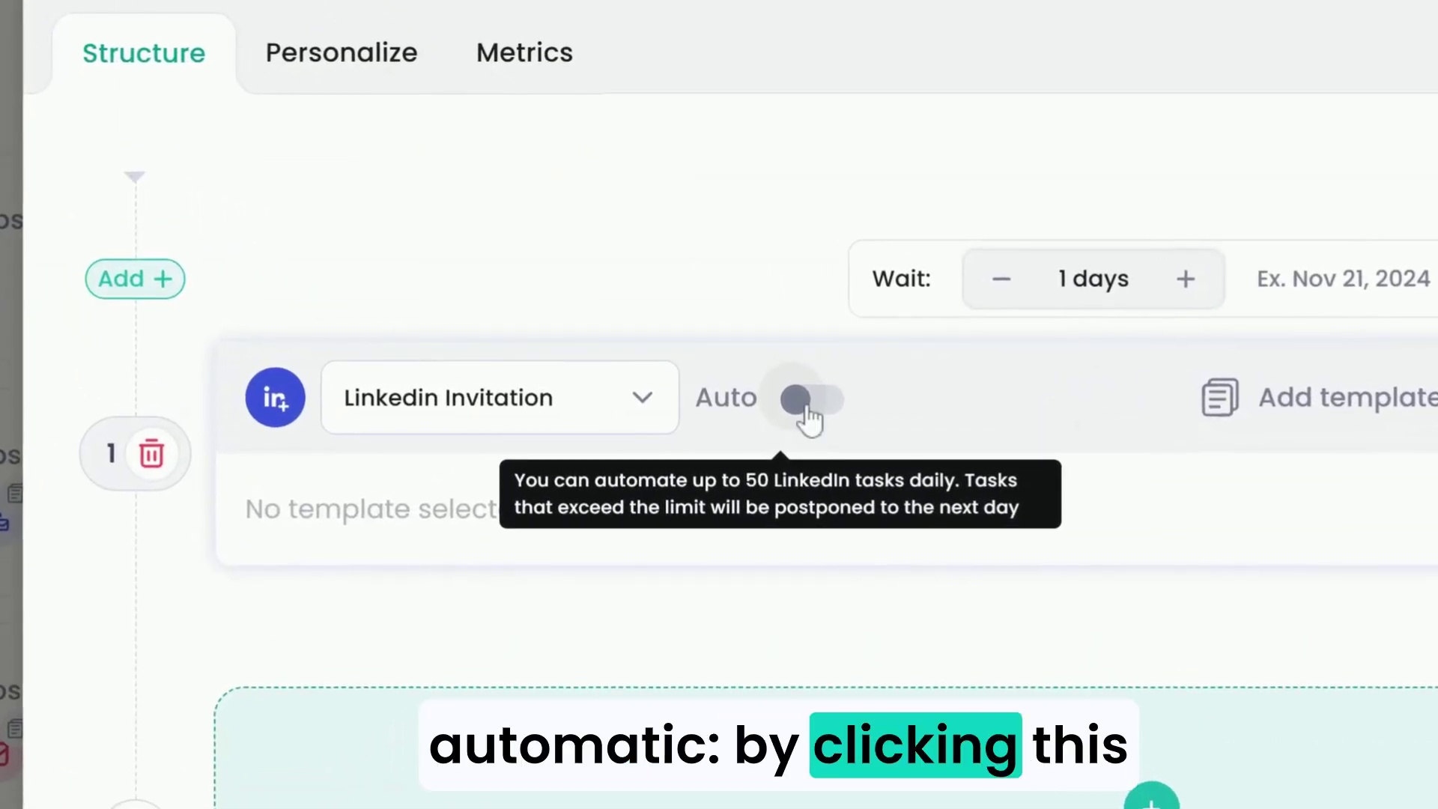
{"action": "left_click", "coordinate": [809, 408]}
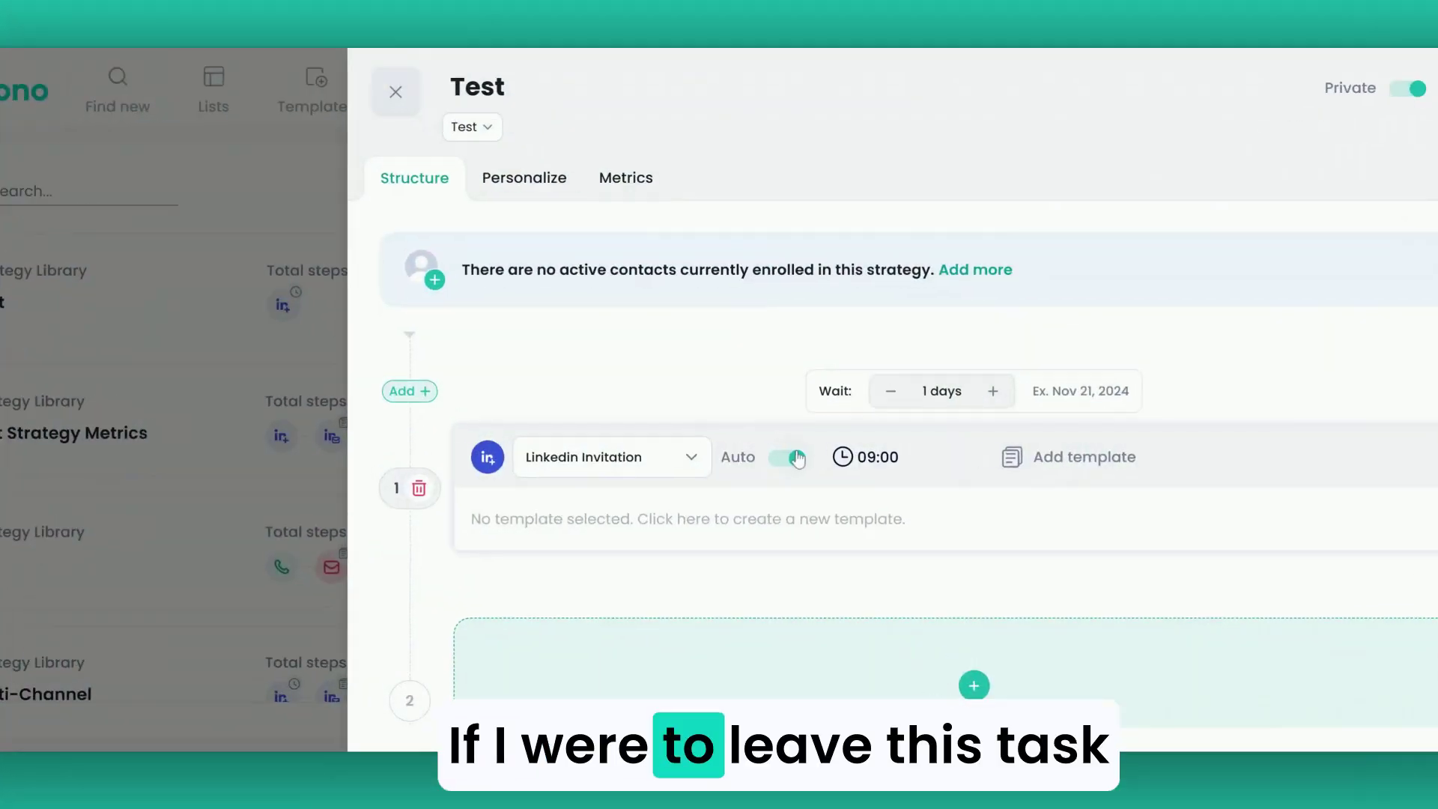
Switch the LinkedIn Invitation step to manual and view today's tasks on the Tasks page.
{"action": "left_click", "coordinate": [787, 457]}
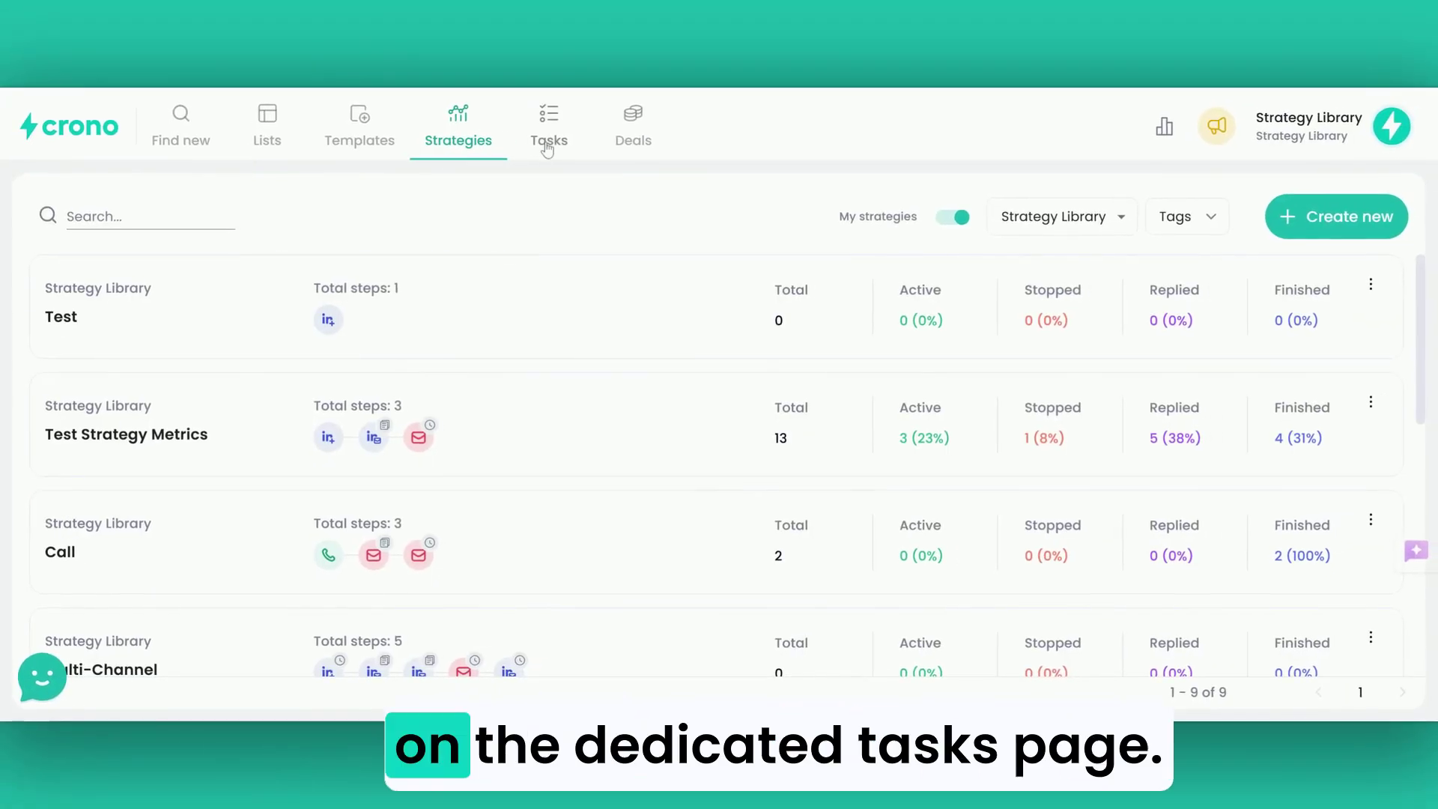
{"action": "left_click", "coordinate": [548, 146]}
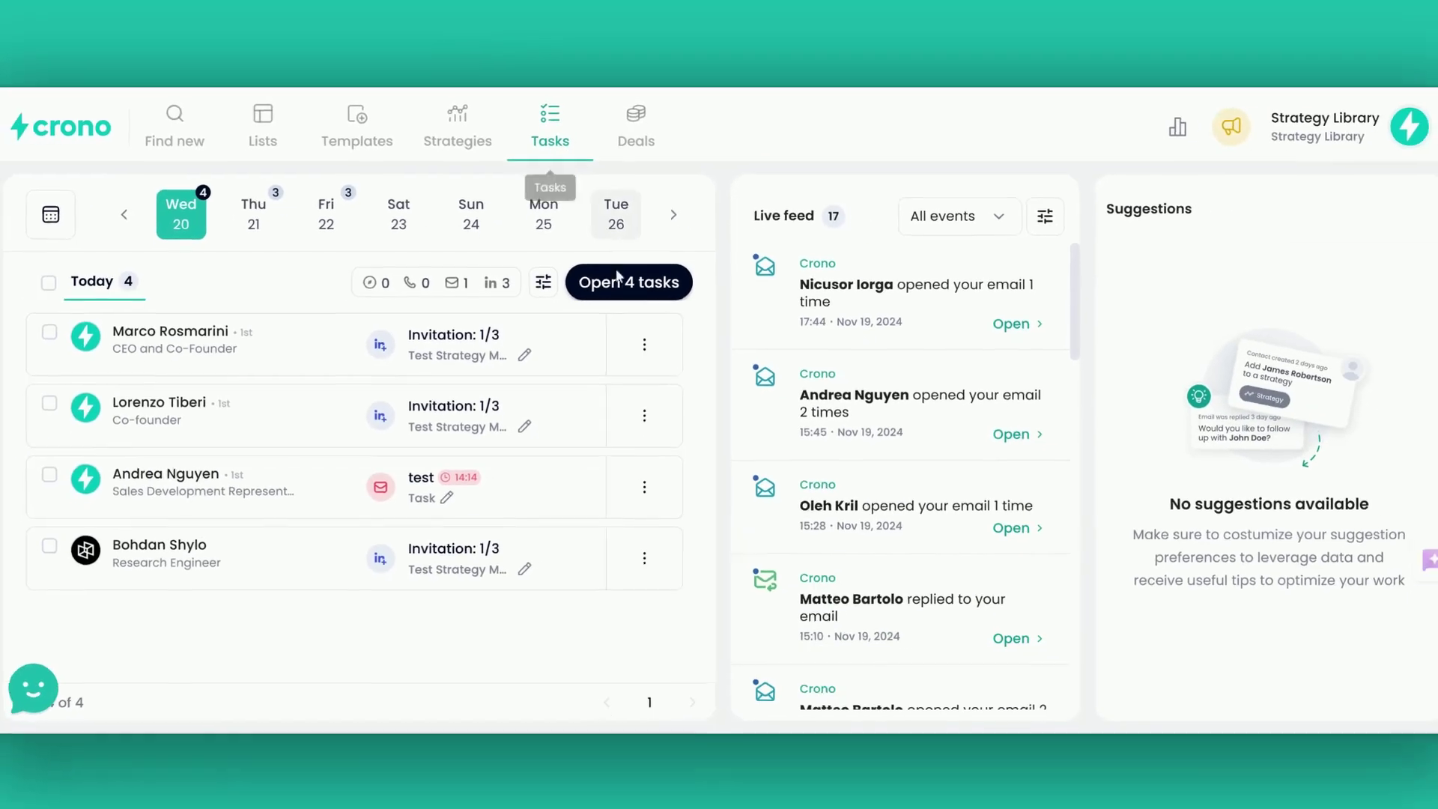
{"action": "left_click", "coordinate": [476, 542]}
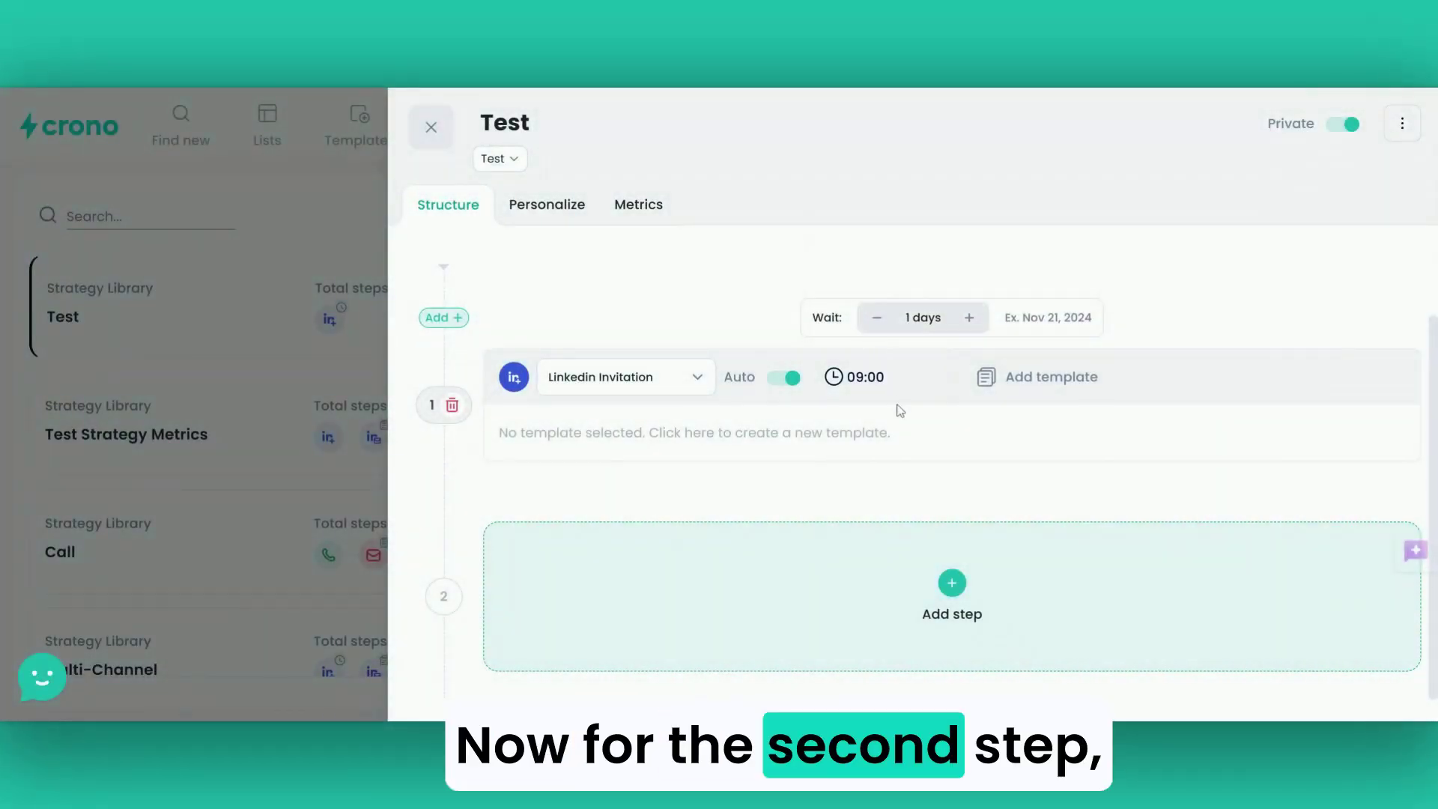
Add a LinkedIn Message task as the second step of the Test strategy.
{"action": "left_click", "coordinate": [950, 595]}
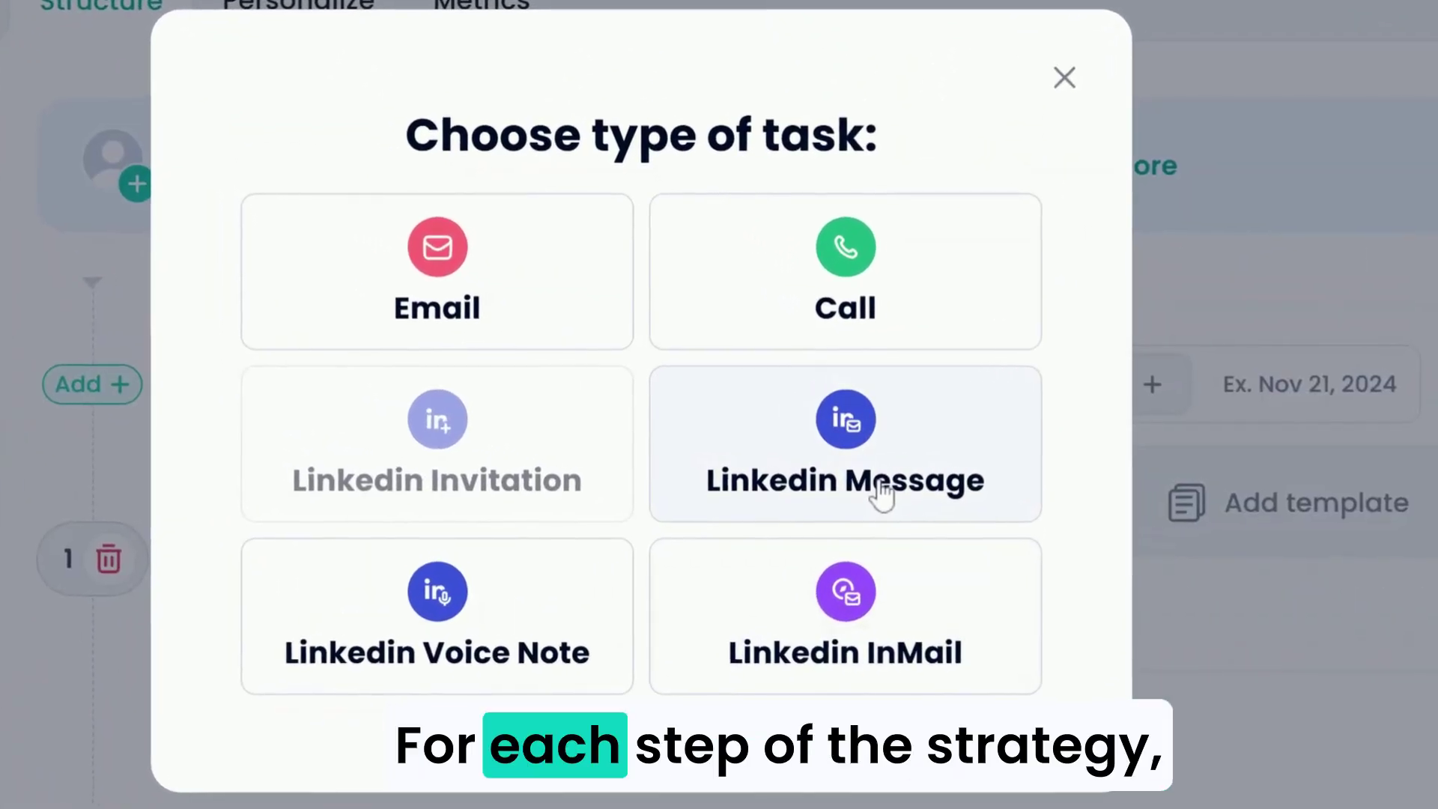
{"action": "left_click", "coordinate": [839, 451]}
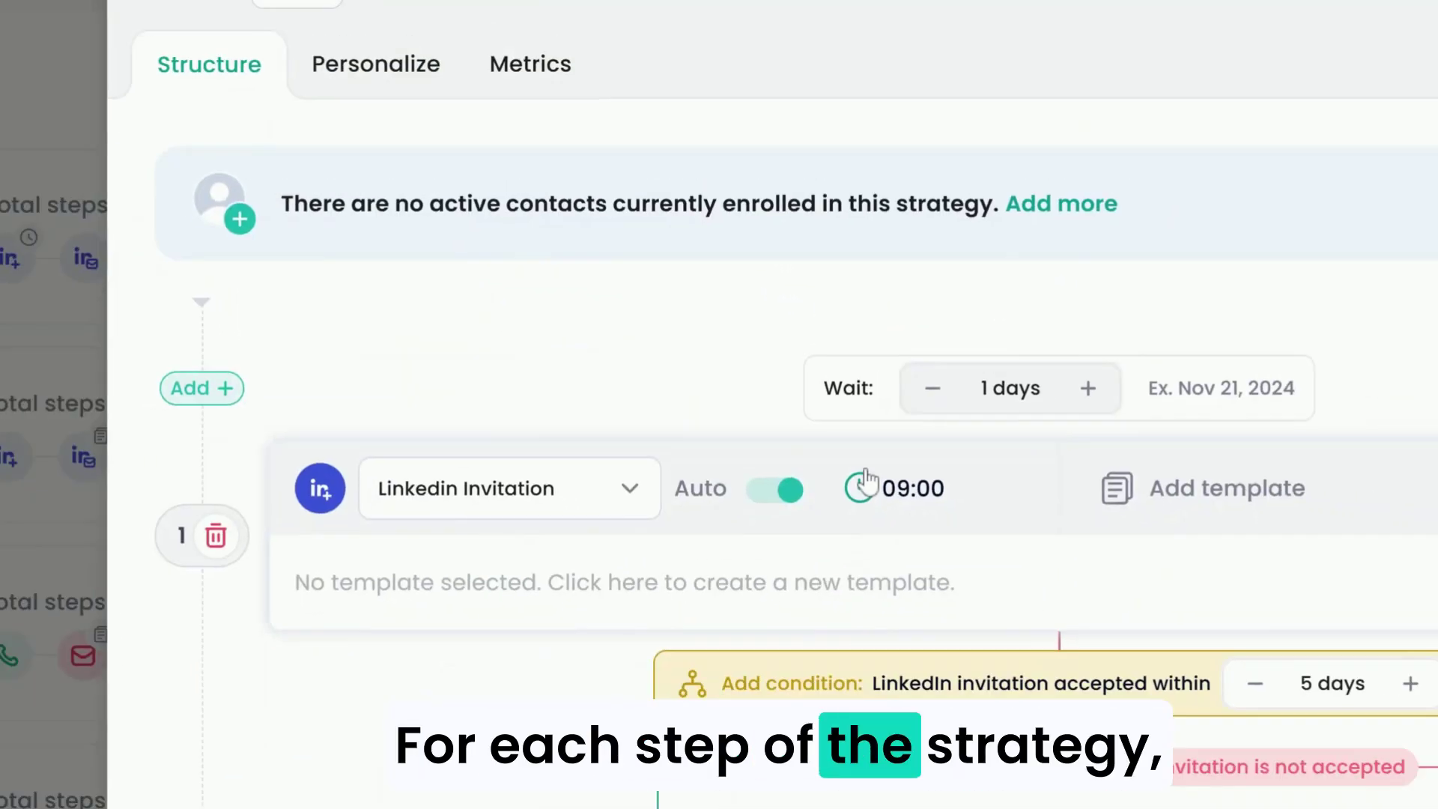
{"action": "scroll", "coordinate": [1151, 541], "scroll_direction": "down", "scroll_amount": 4}
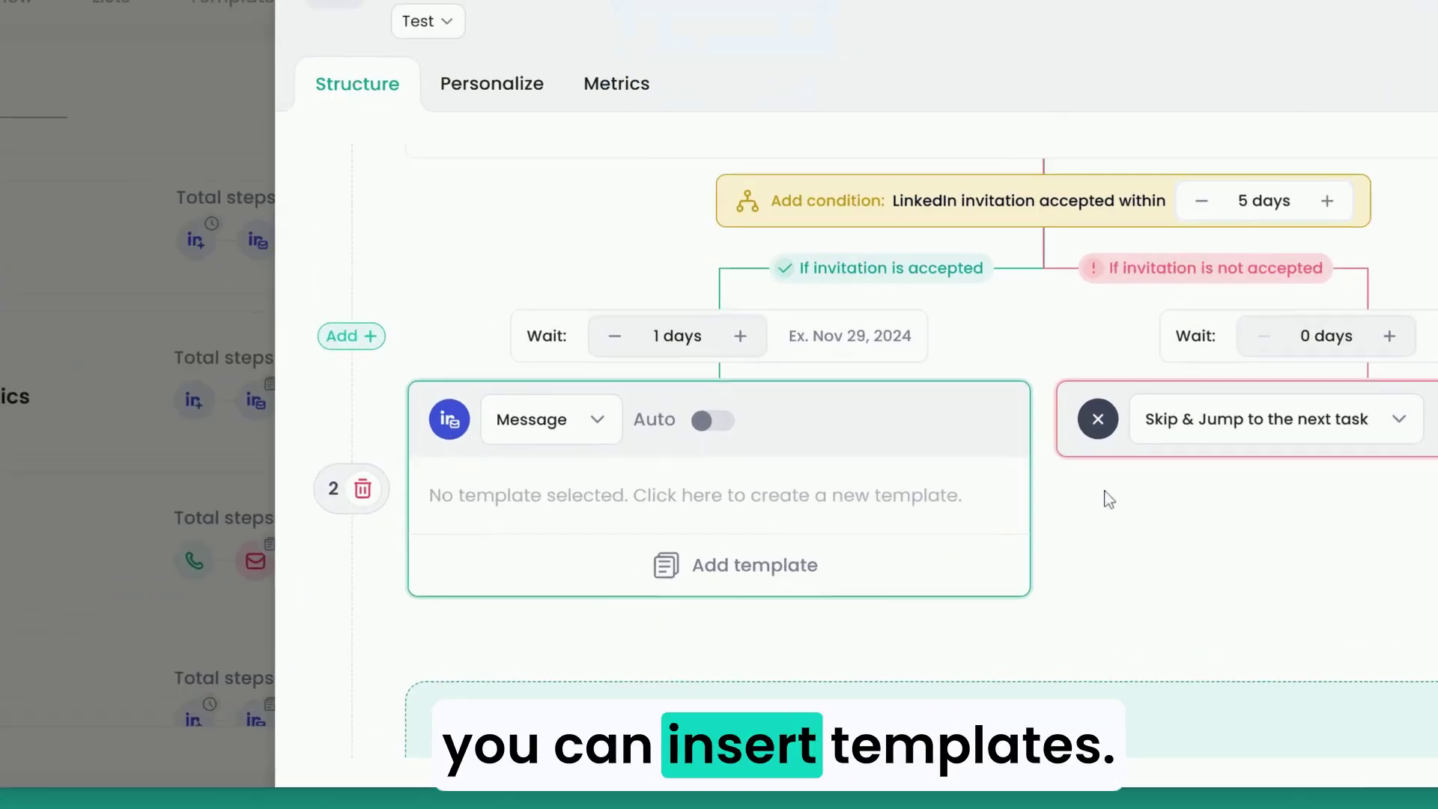
Insert the "LinkedIn 1st message" template into the accepted-invitation message task and make the task automatic.
{"action": "left_click", "coordinate": [756, 566]}
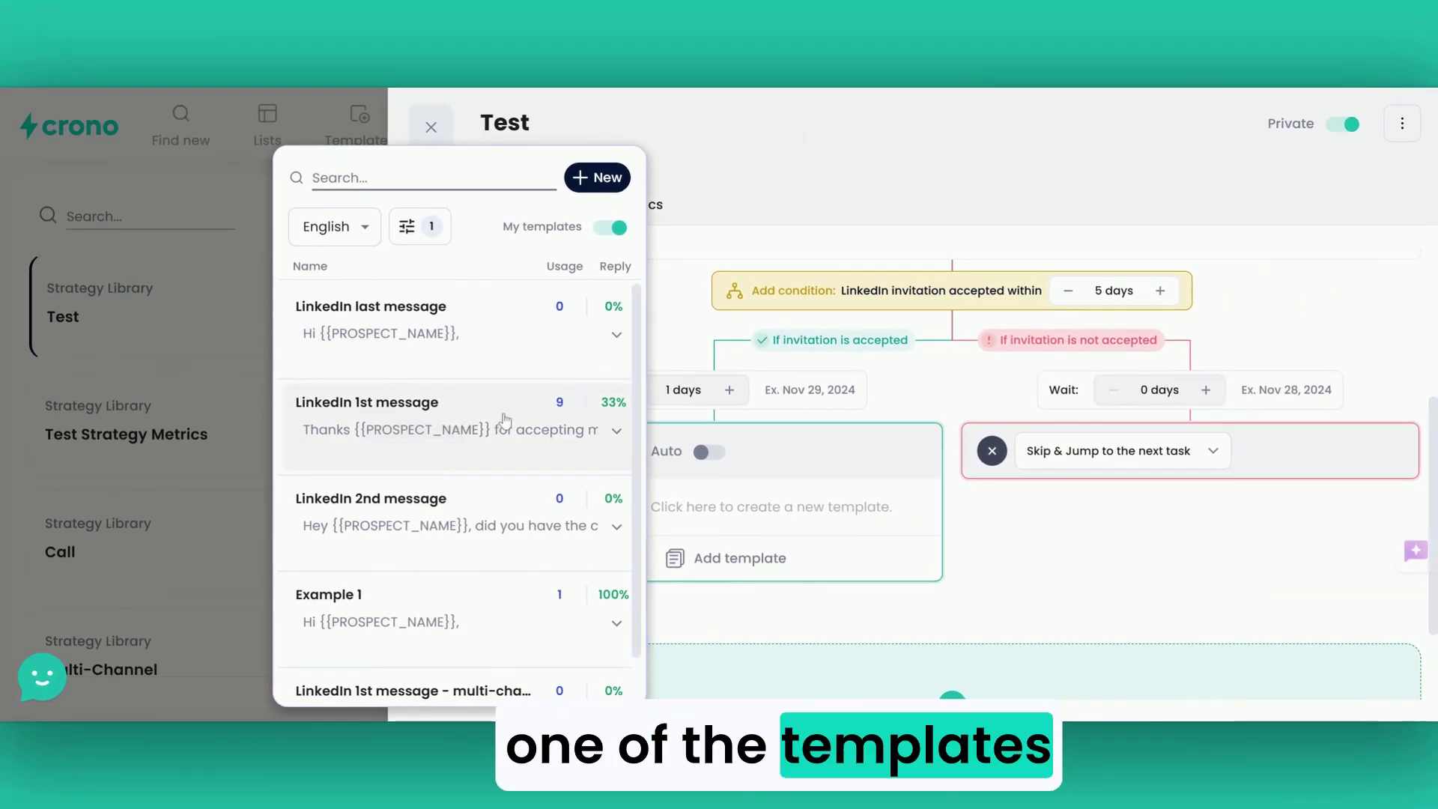
{"action": "left_click", "coordinate": [506, 420]}
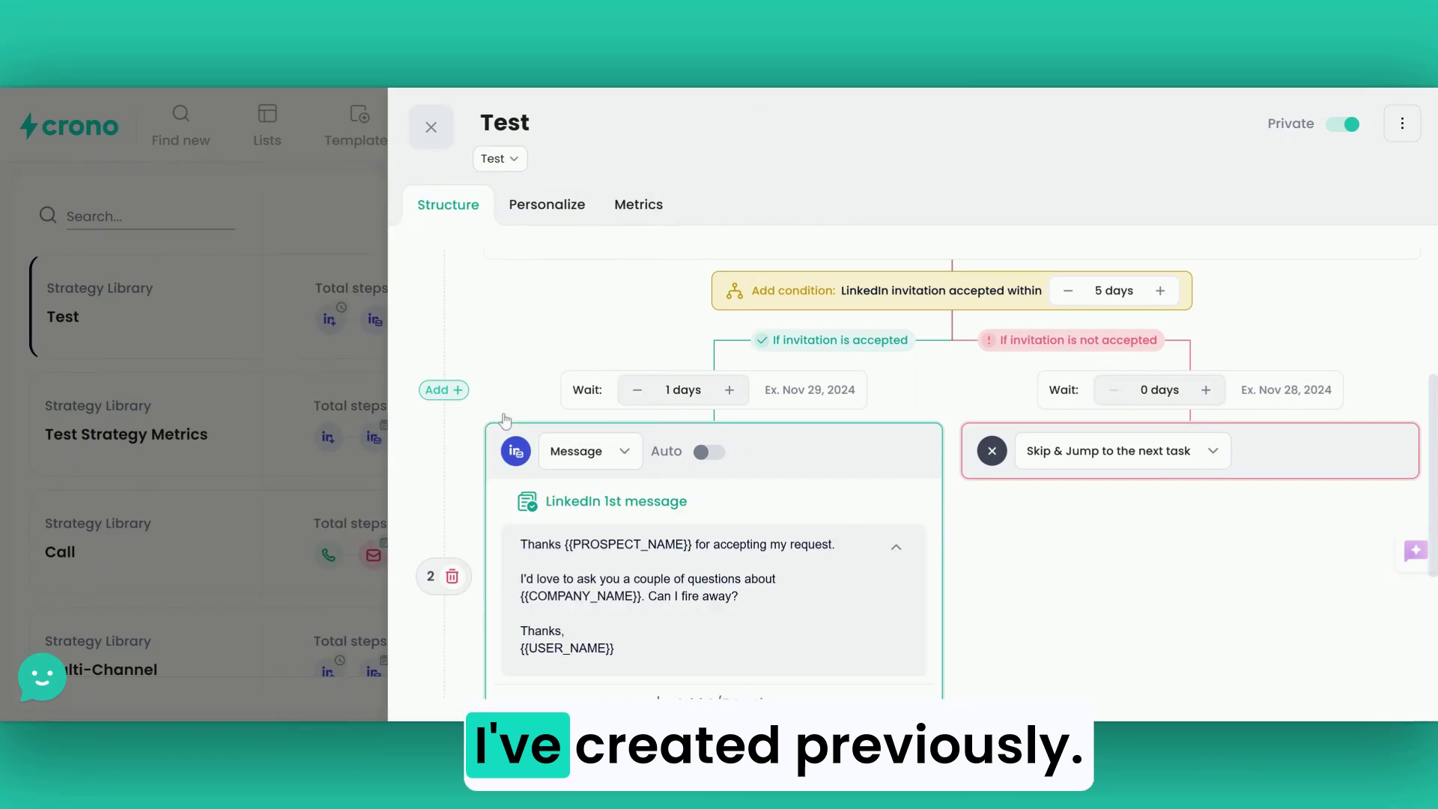
{"action": "scroll", "coordinate": [926, 420], "scroll_direction": "down", "scroll_amount": 2}
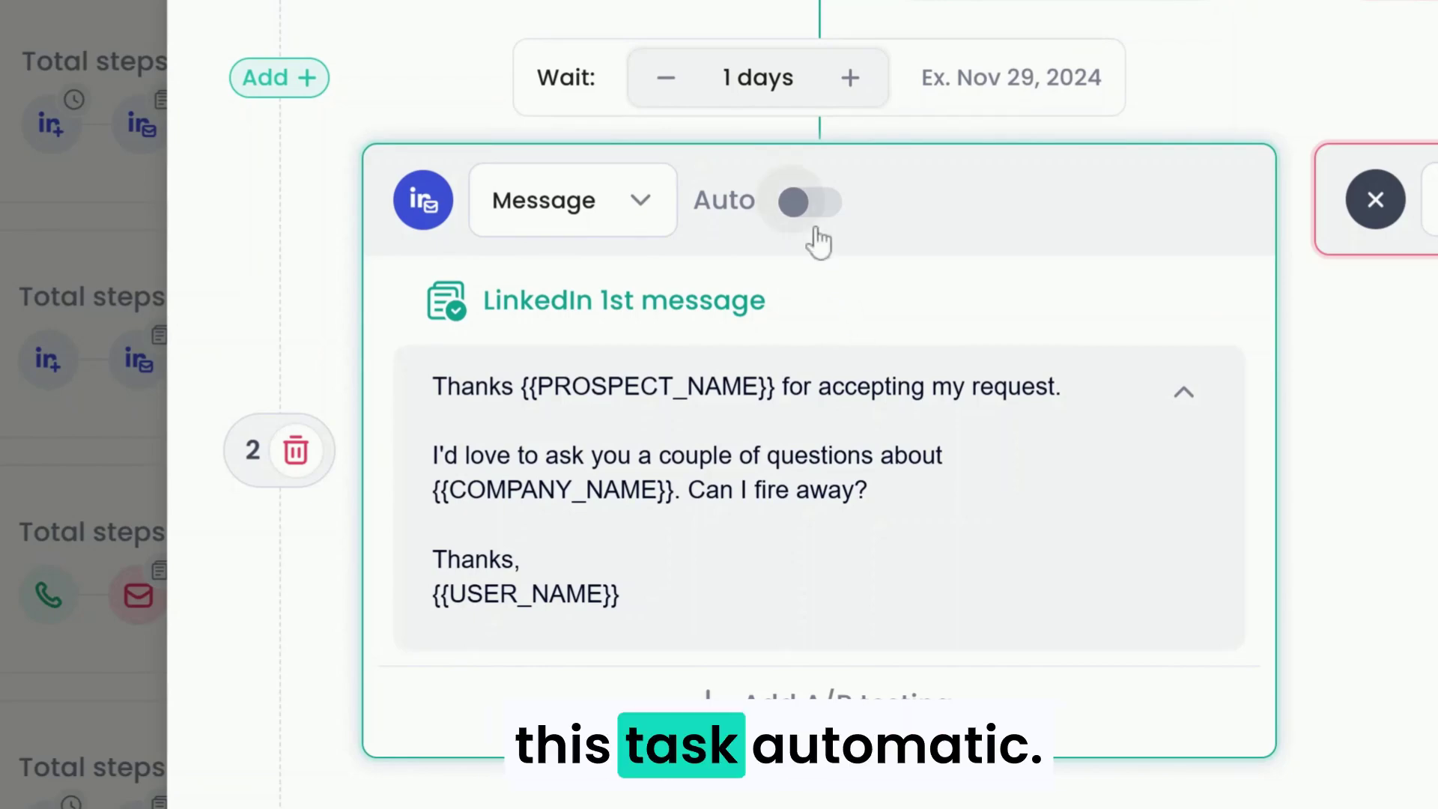
{"action": "left_click", "coordinate": [794, 203]}
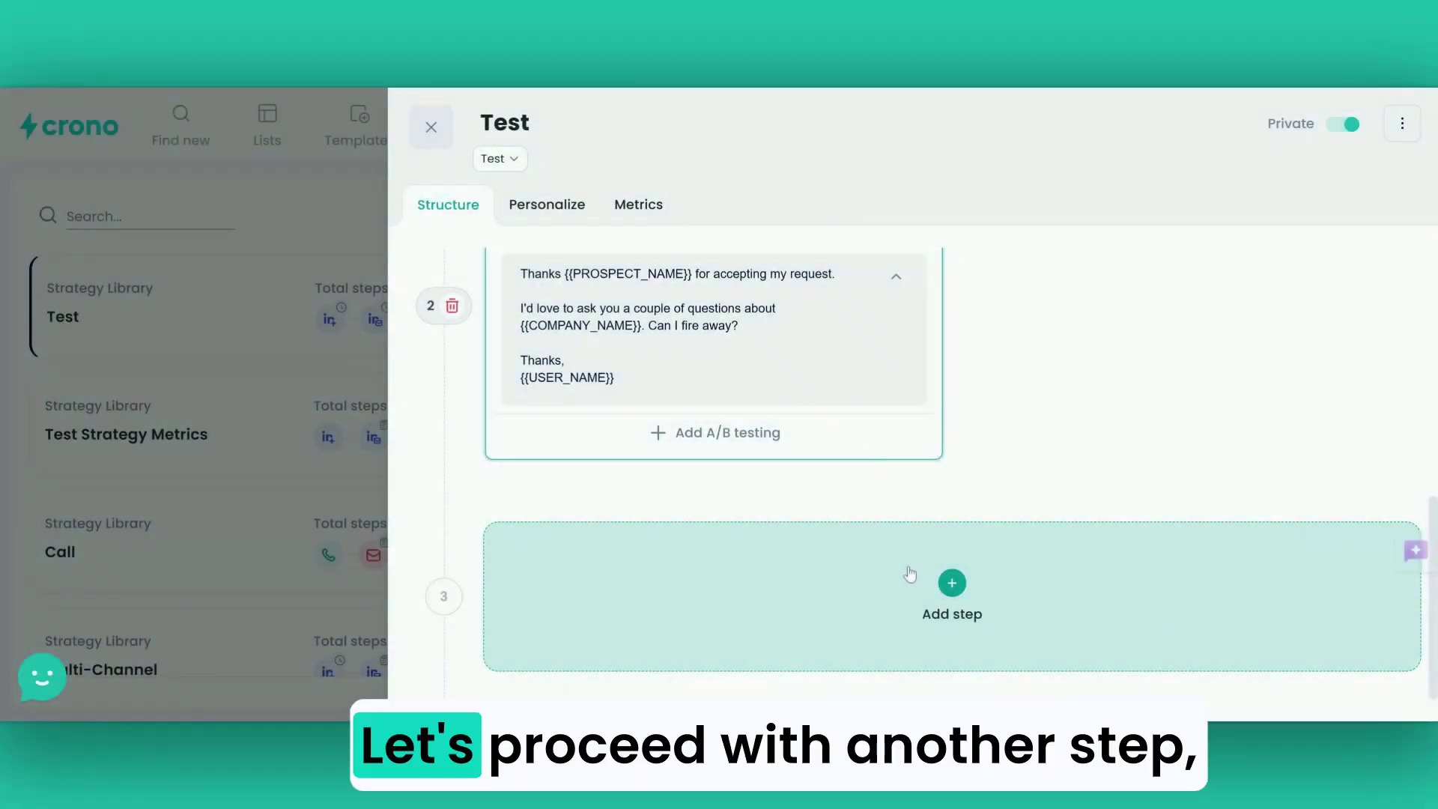
Add an automatic Email task as the third step, using the "Email - last message" template.
{"action": "left_click", "coordinate": [925, 599]}
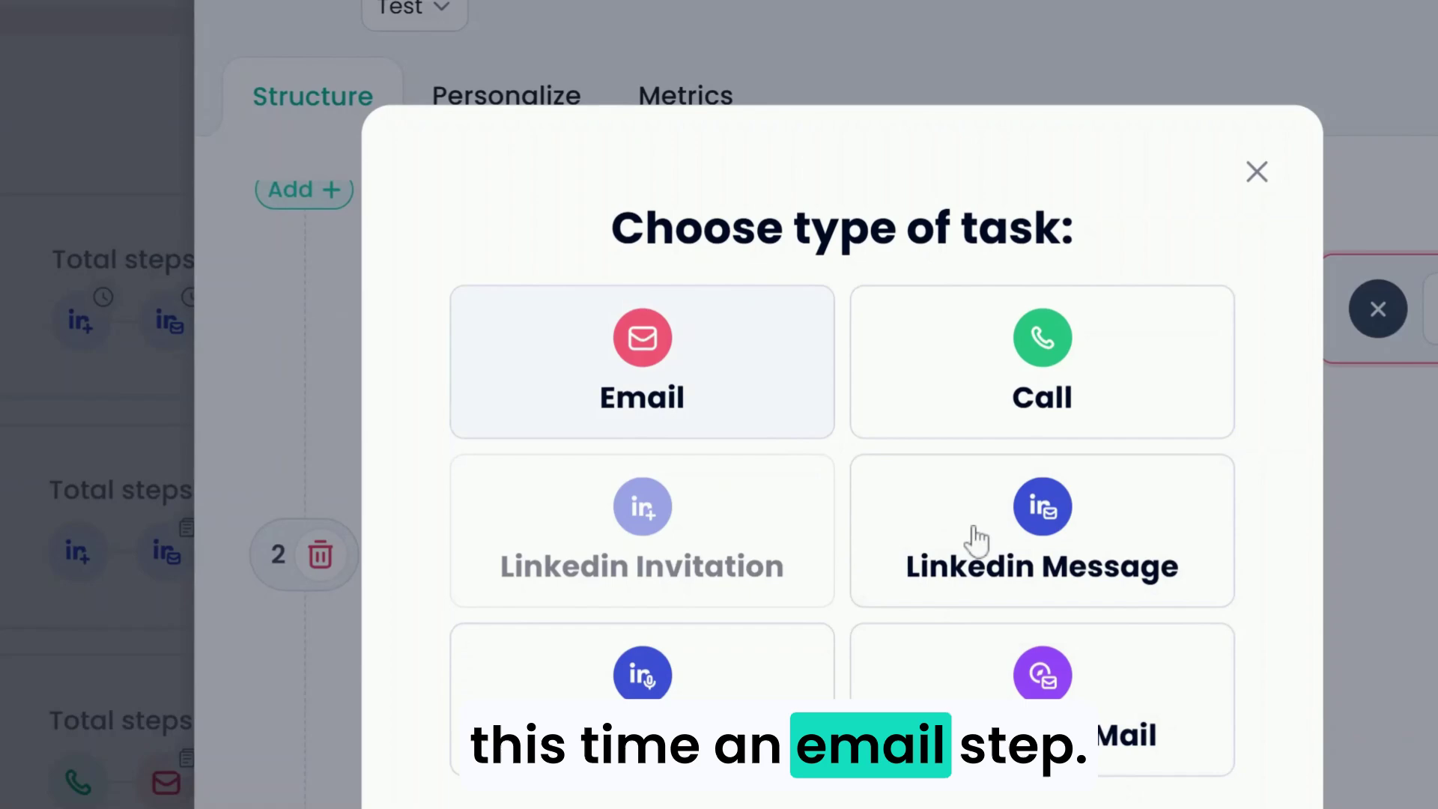
{"action": "left_click", "coordinate": [686, 370]}
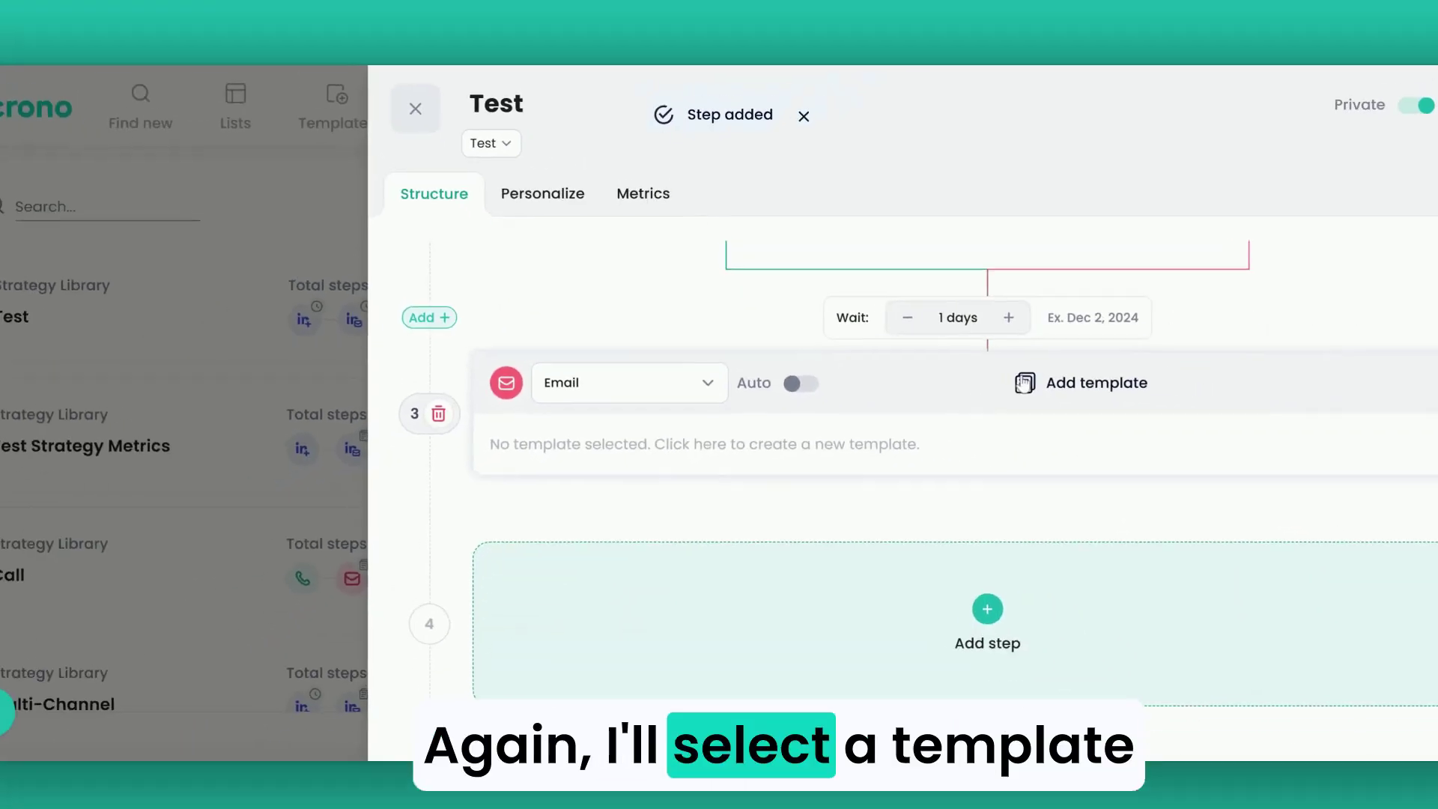
{"action": "left_click", "coordinate": [1386, 438]}
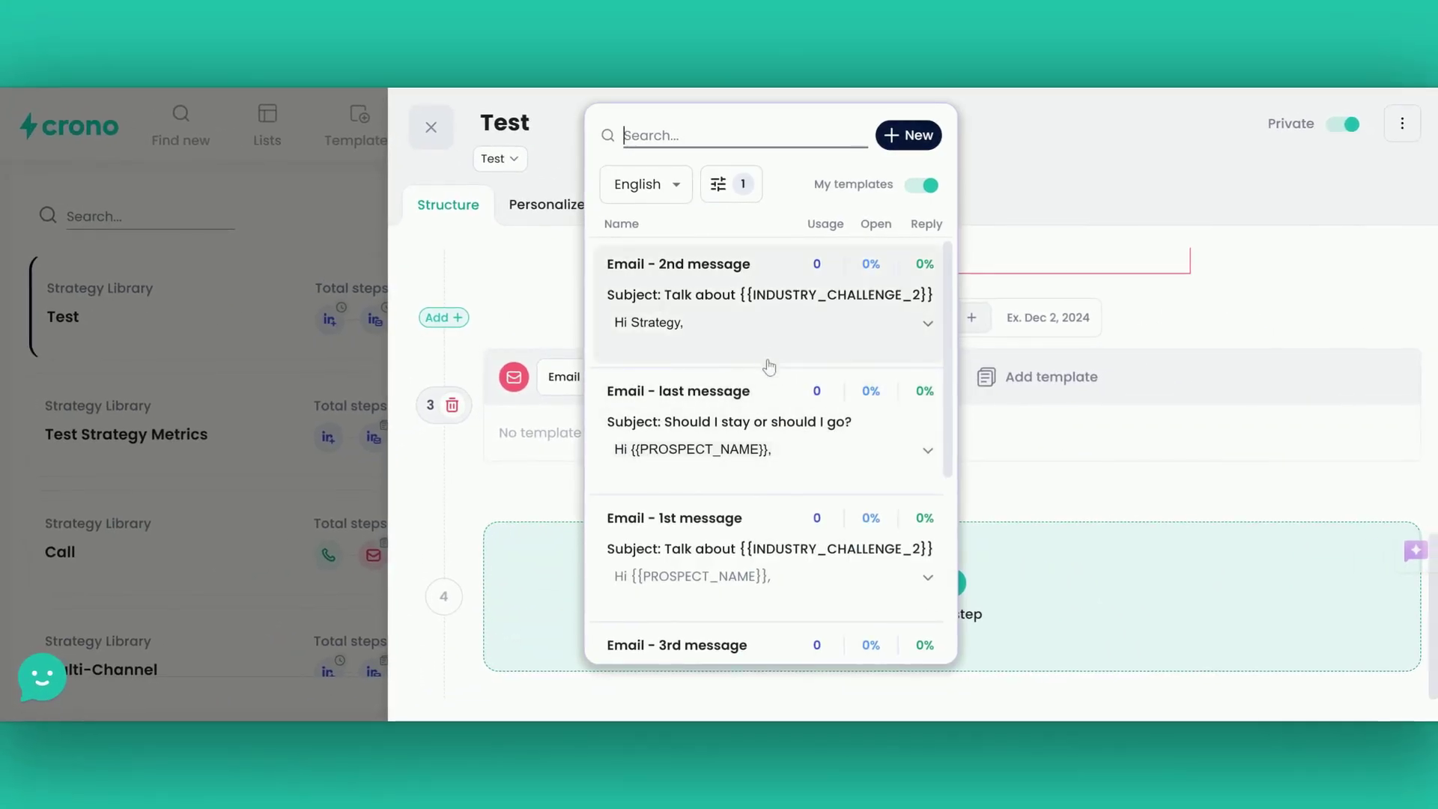
{"action": "left_click", "coordinate": [771, 412]}
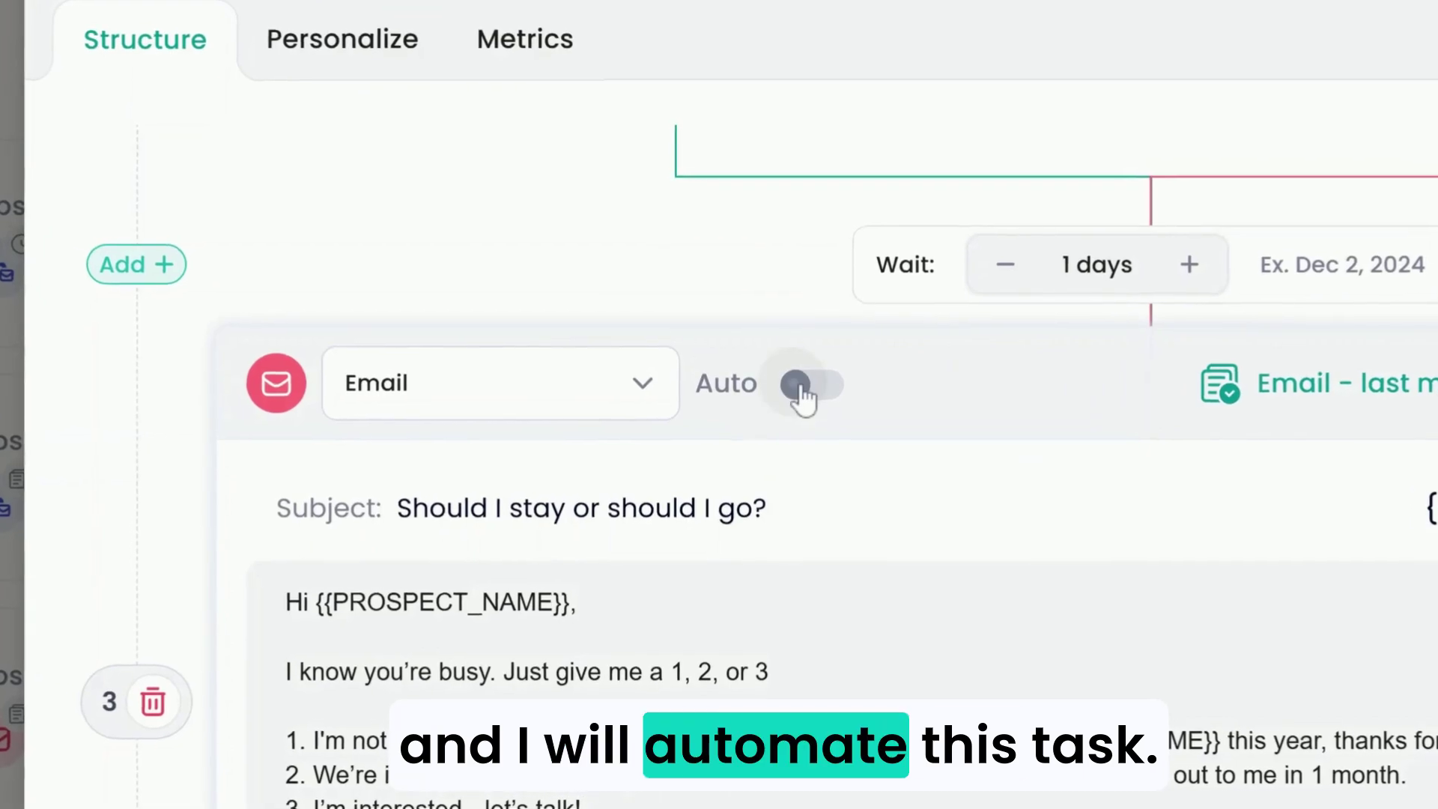
{"action": "left_click", "coordinate": [798, 388]}
Add a Call task as the fourth step of the strategy.
{"action": "scroll", "coordinate": [884, 427], "scroll_direction": "down", "scroll_amount": 5}
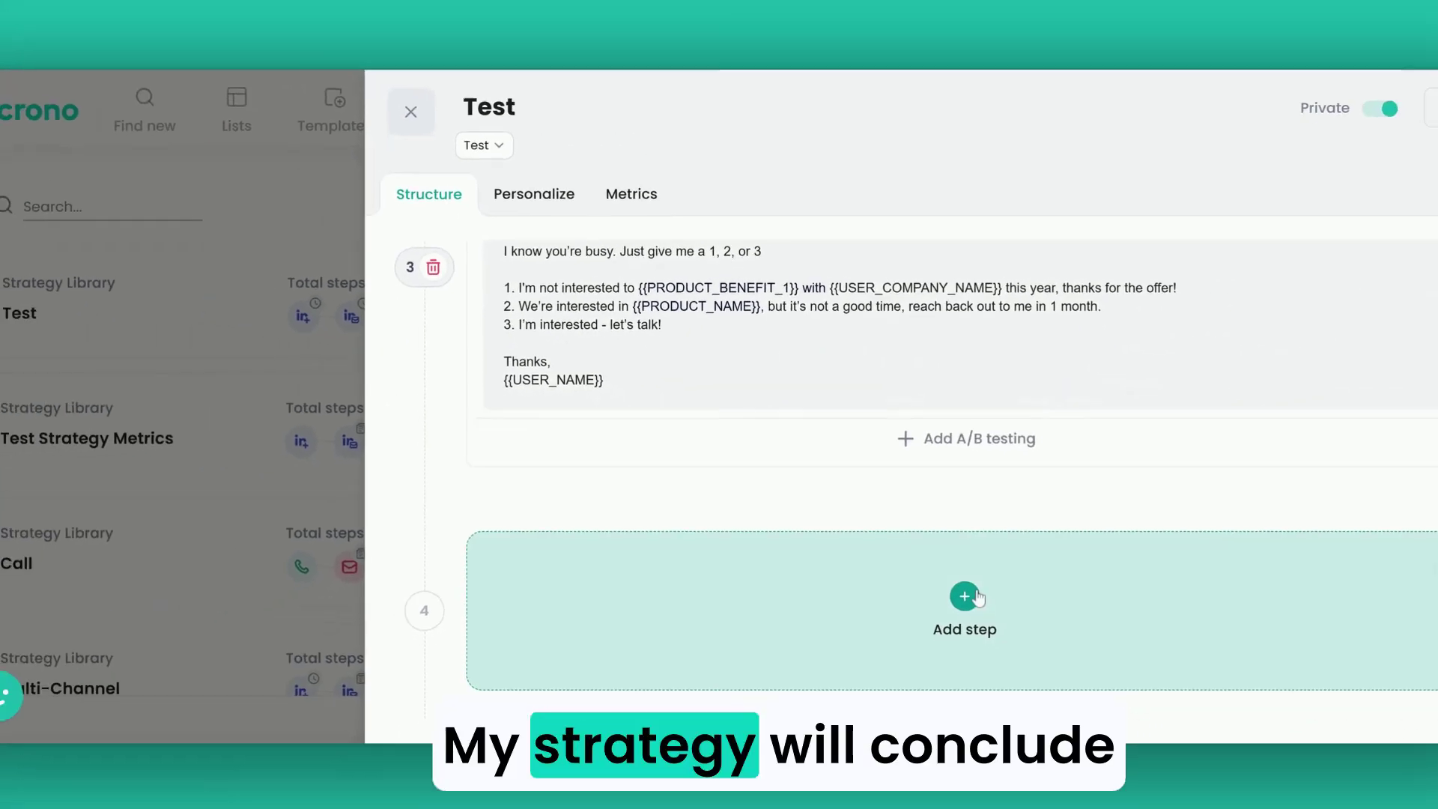
{"action": "left_click", "coordinate": [963, 600]}
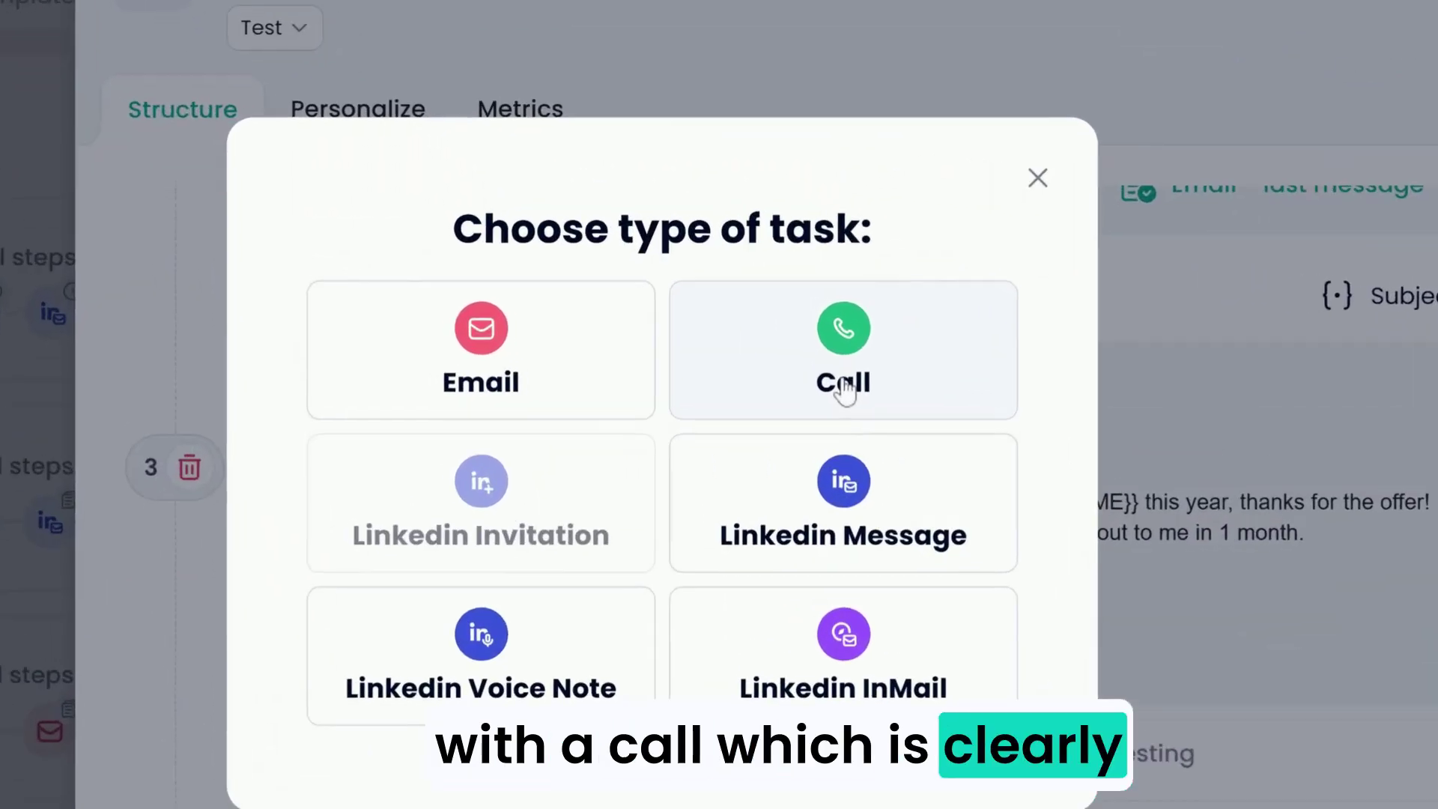
{"action": "left_click", "coordinate": [821, 360]}
{"action": "scroll", "coordinate": [1062, 414], "scroll_direction": "down", "scroll_amount": 5}
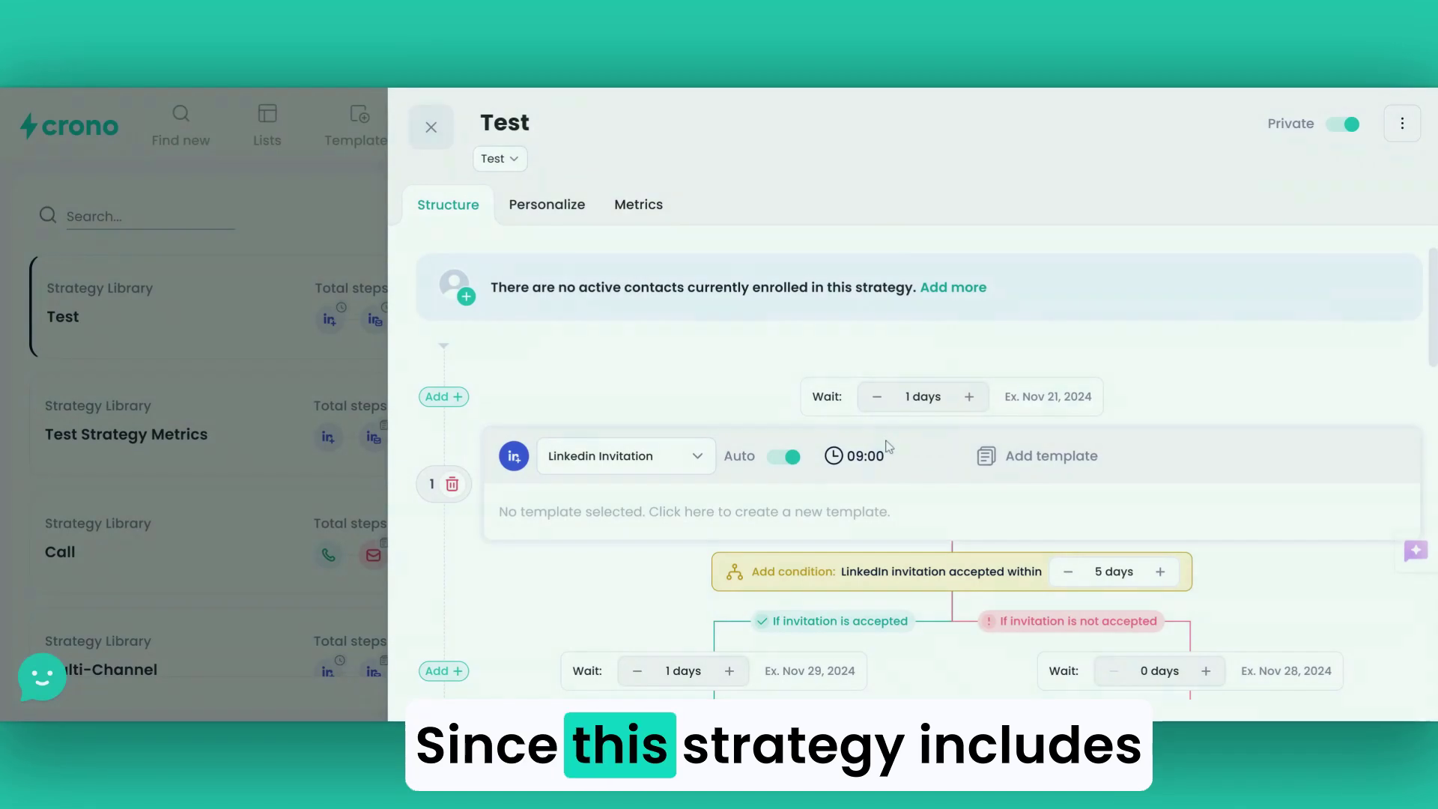
Rename the strategy to "Test Multichannel Strategy".
{"action": "scroll", "coordinate": [880, 447], "scroll_direction": "down", "scroll_amount": 2}
{"action": "scroll", "coordinate": [880, 448], "scroll_direction": "down", "scroll_amount": 10}
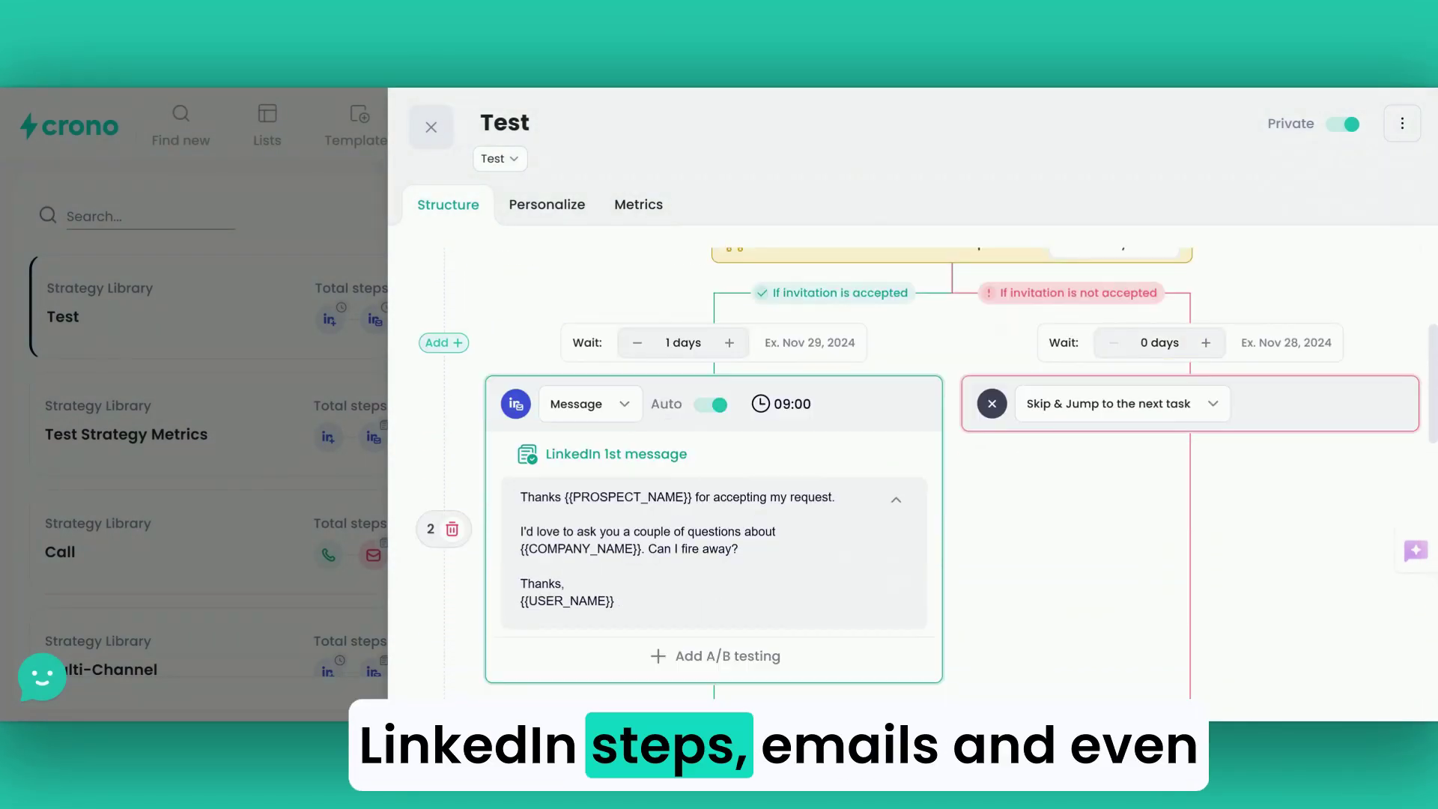
{"action": "scroll", "coordinate": [882, 449], "scroll_direction": "down", "scroll_amount": 4}
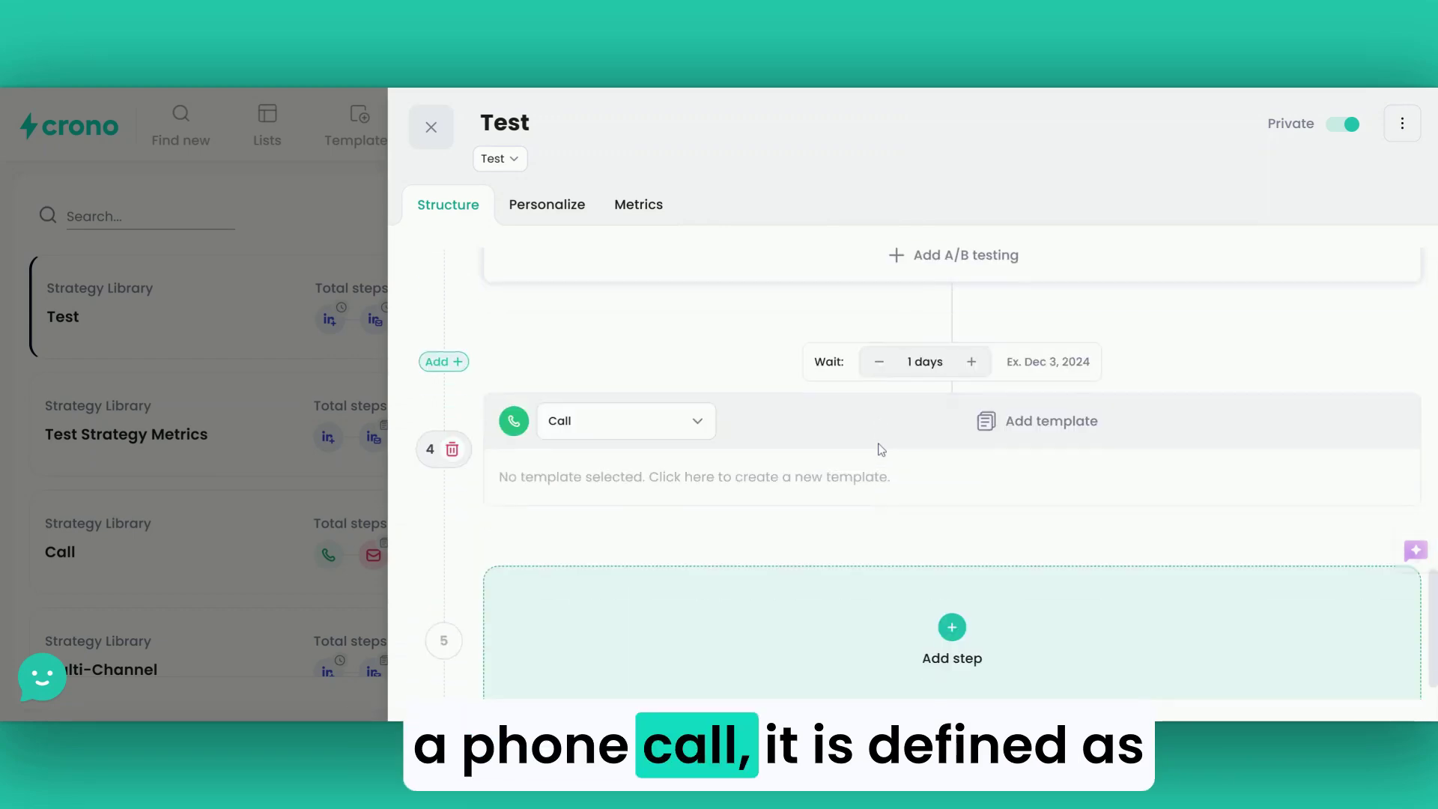
{"action": "scroll", "coordinate": [881, 450], "scroll_direction": "up", "scroll_amount": 12}
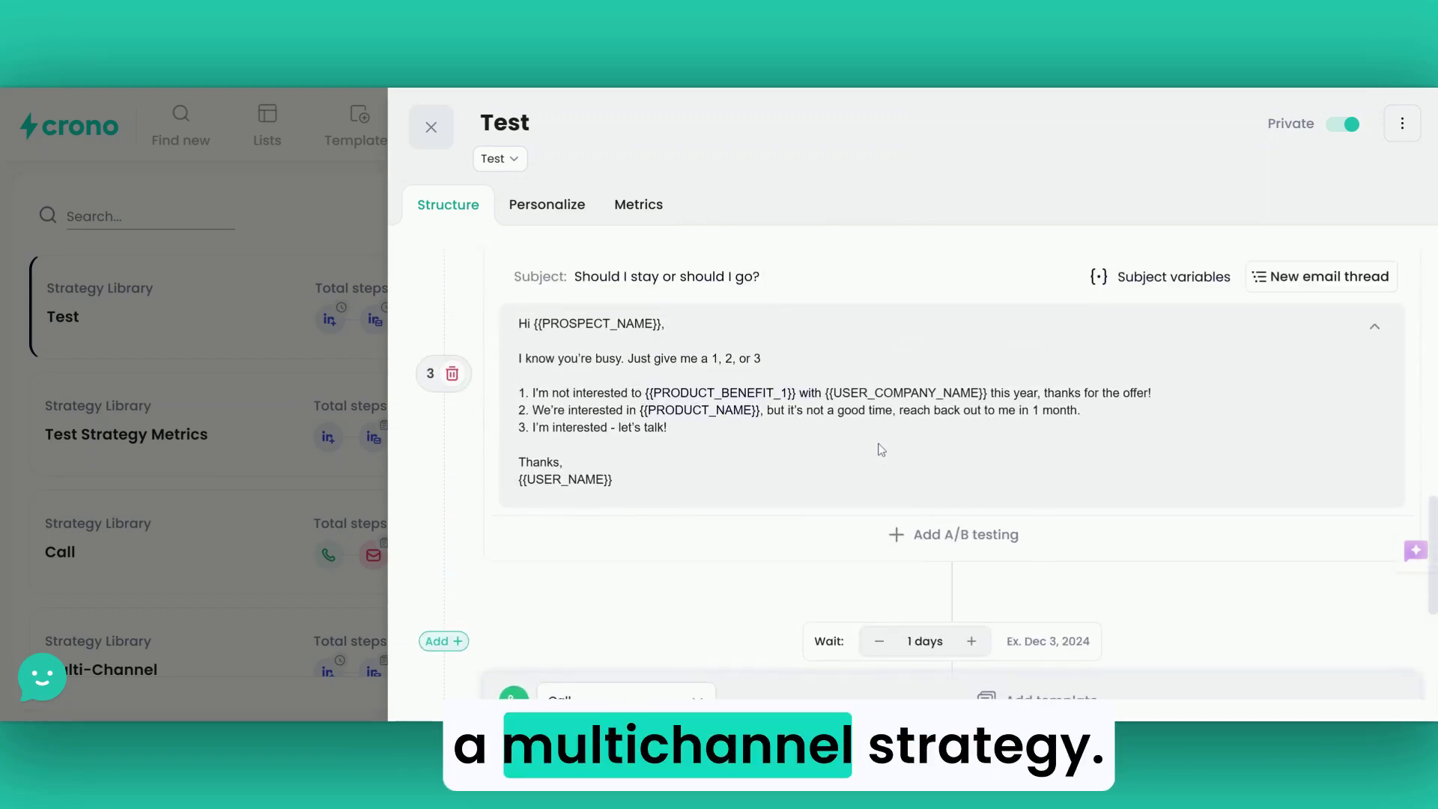
{"action": "scroll", "coordinate": [882, 449], "scroll_direction": "up", "scroll_amount": 2}
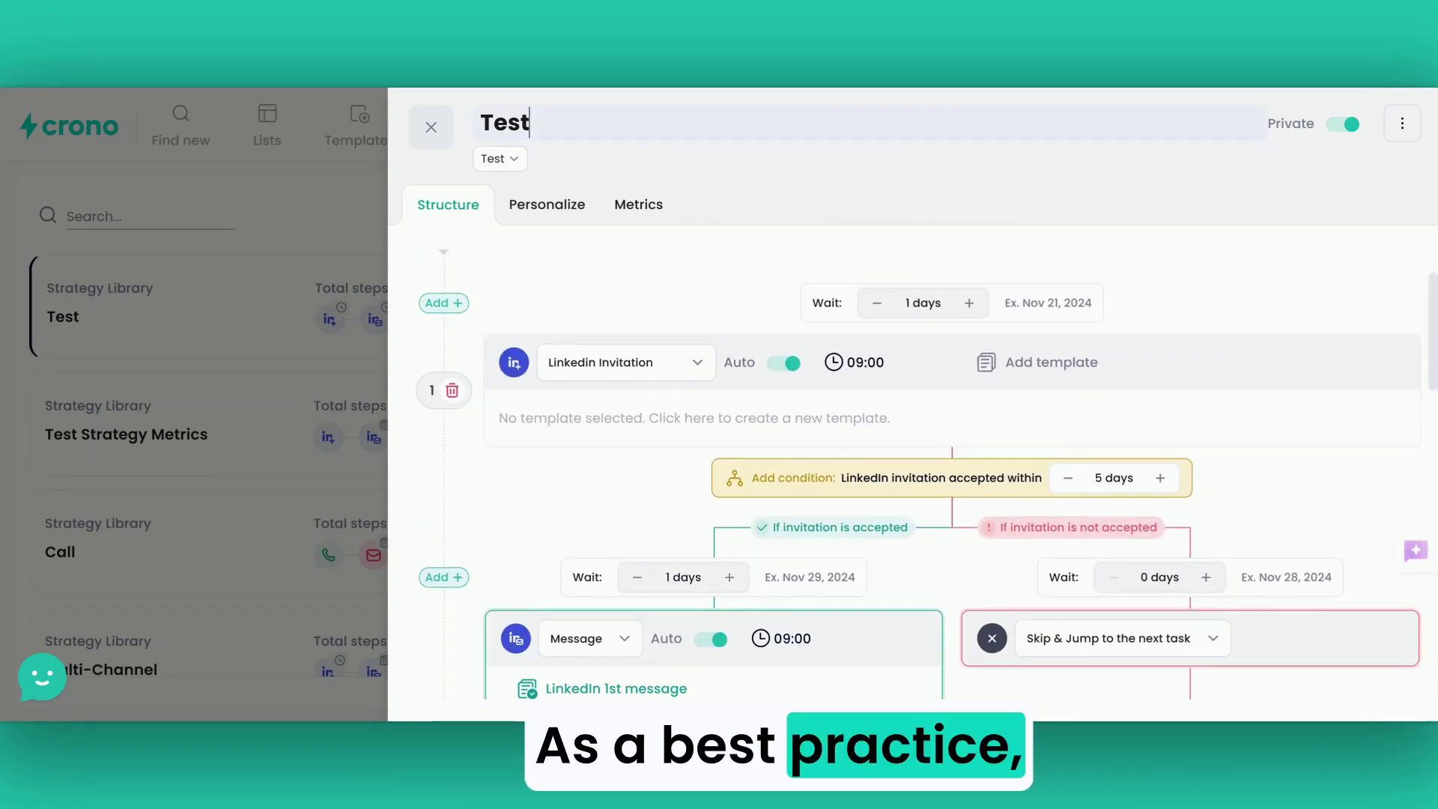
{"action": "type", "text": "Multichan"}
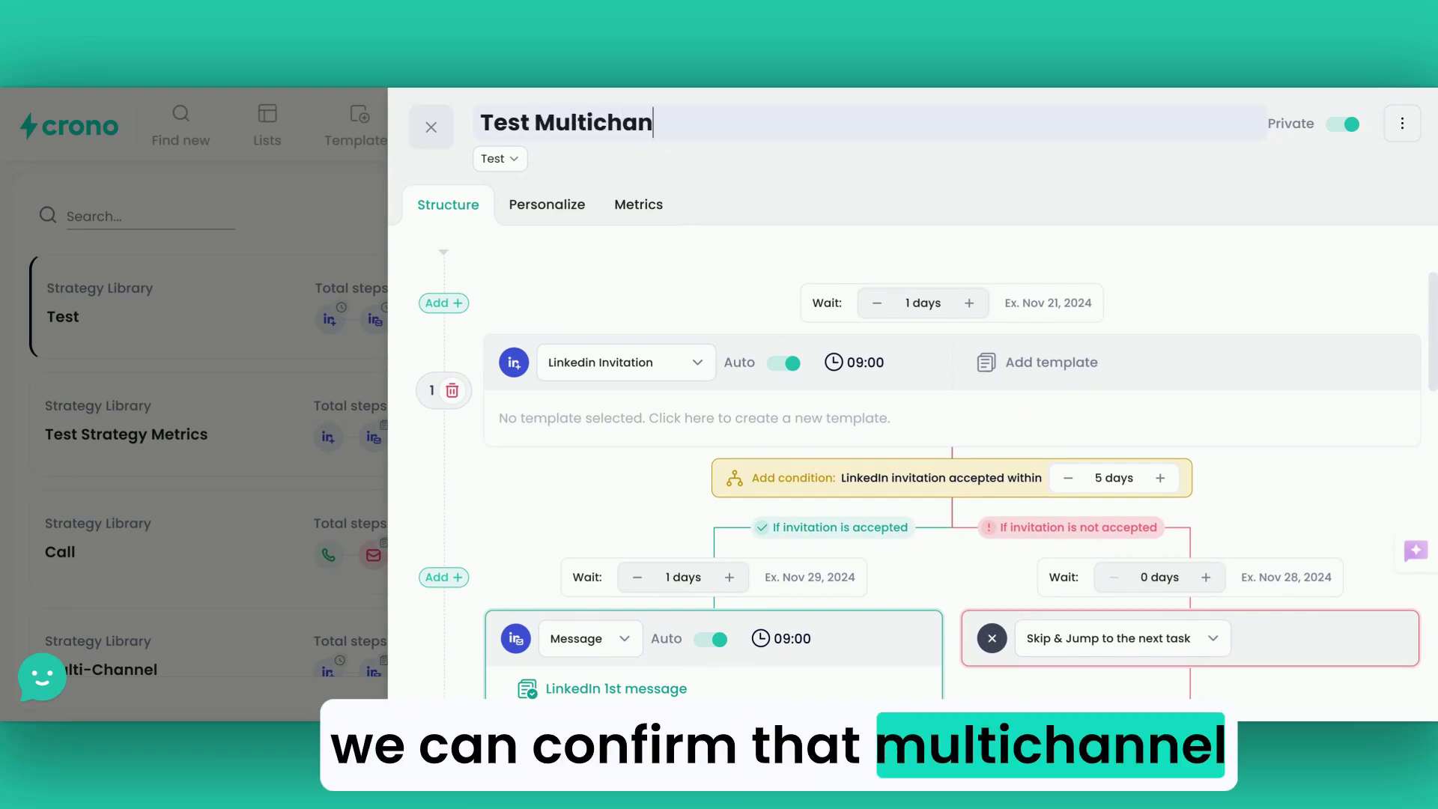
{"action": "type", "text": "nel Str"}
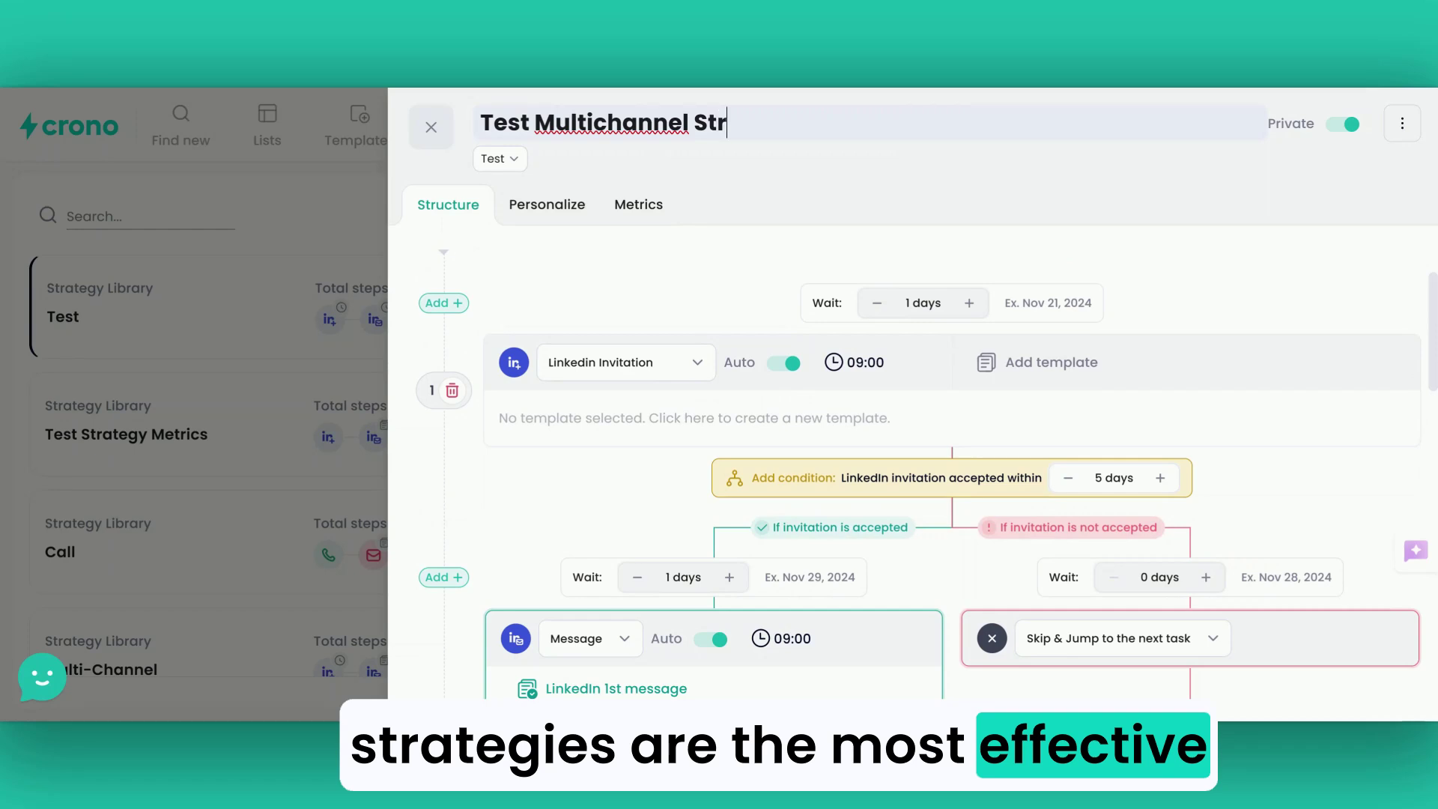
{"action": "type", "text": "ategy"}
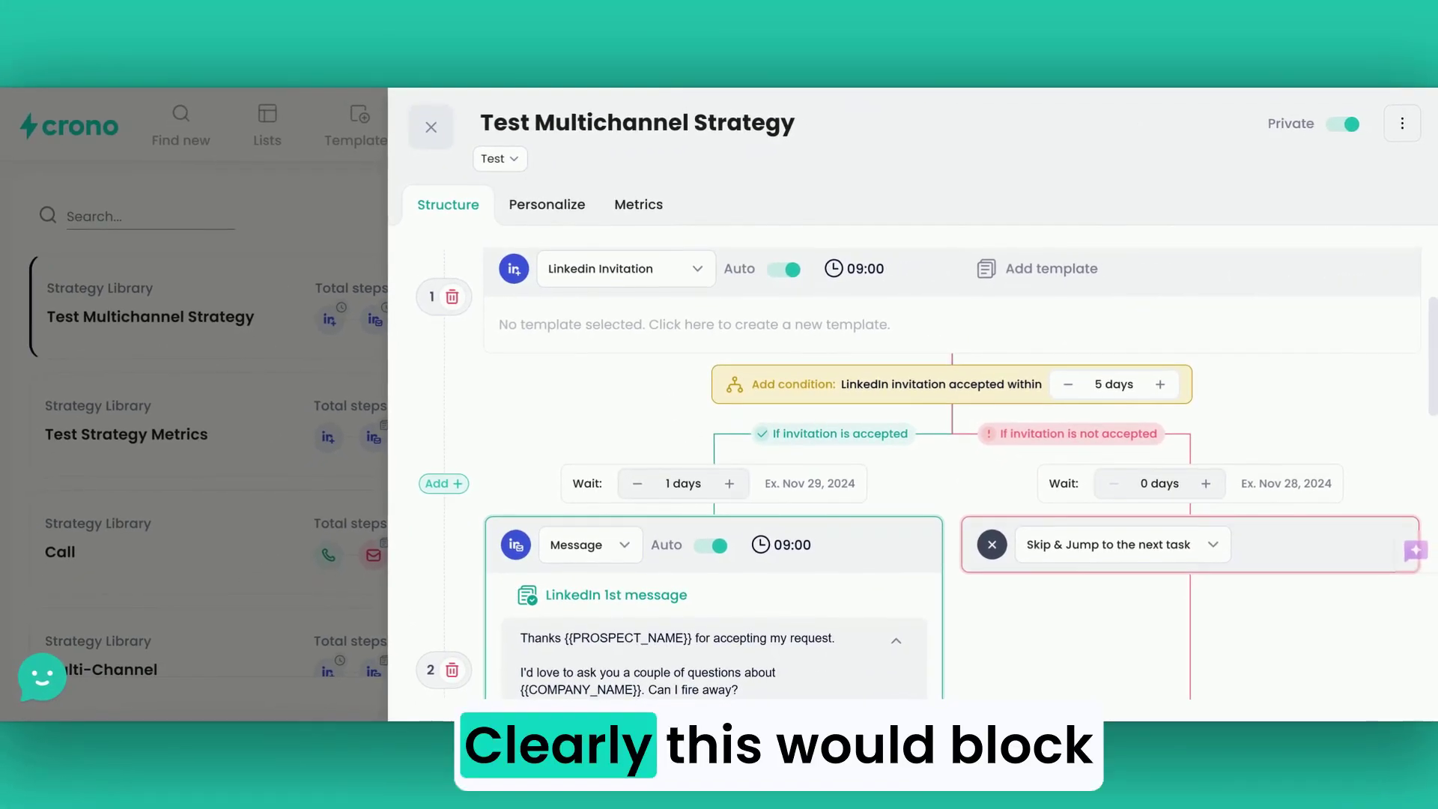
Set the condition for the LinkedIn invitation being accepted to within 7 days.
{"action": "scroll", "coordinate": [672, 397], "scroll_direction": "down", "scroll_amount": 3}
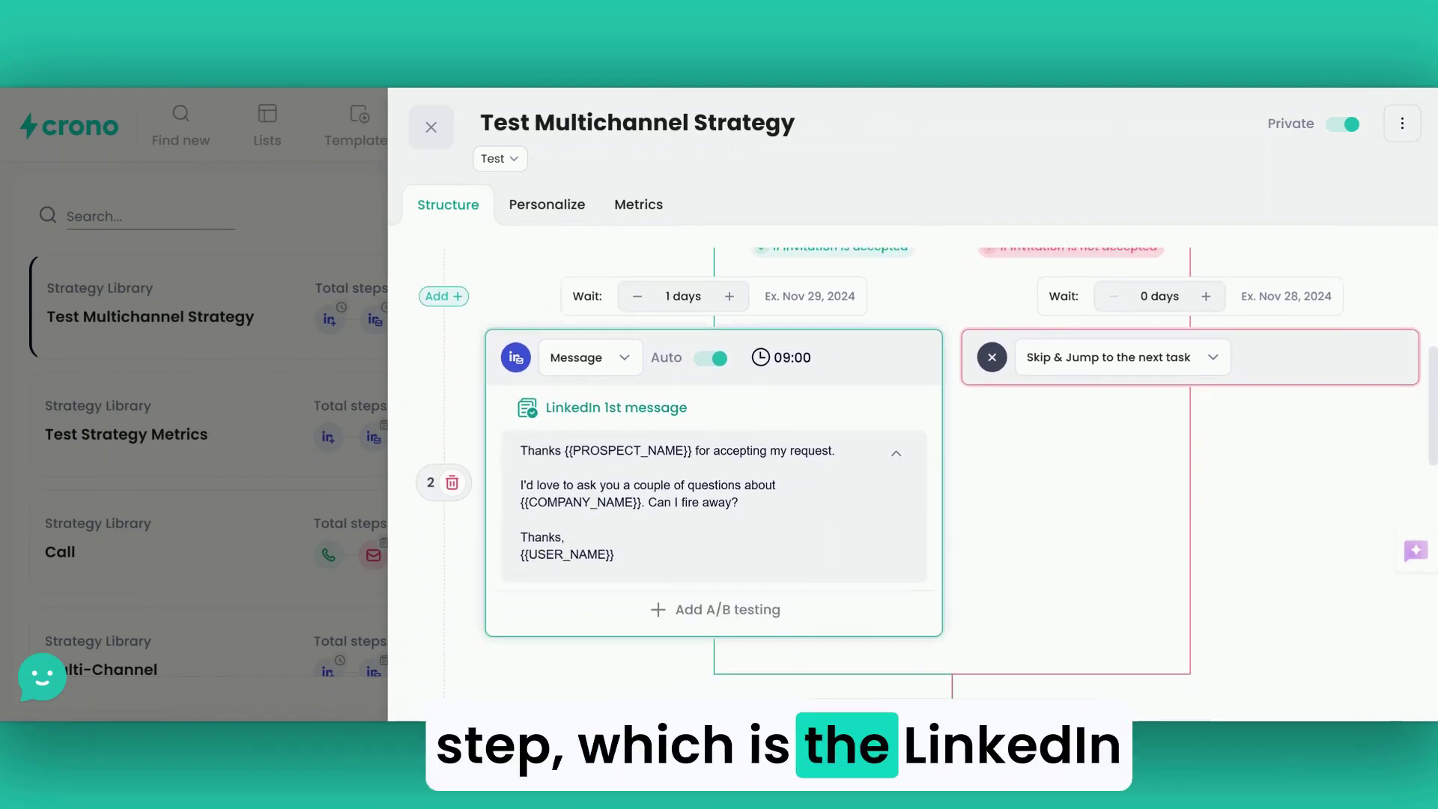
{"action": "scroll", "coordinate": [1001, 481], "scroll_direction": "up", "scroll_amount": 4}
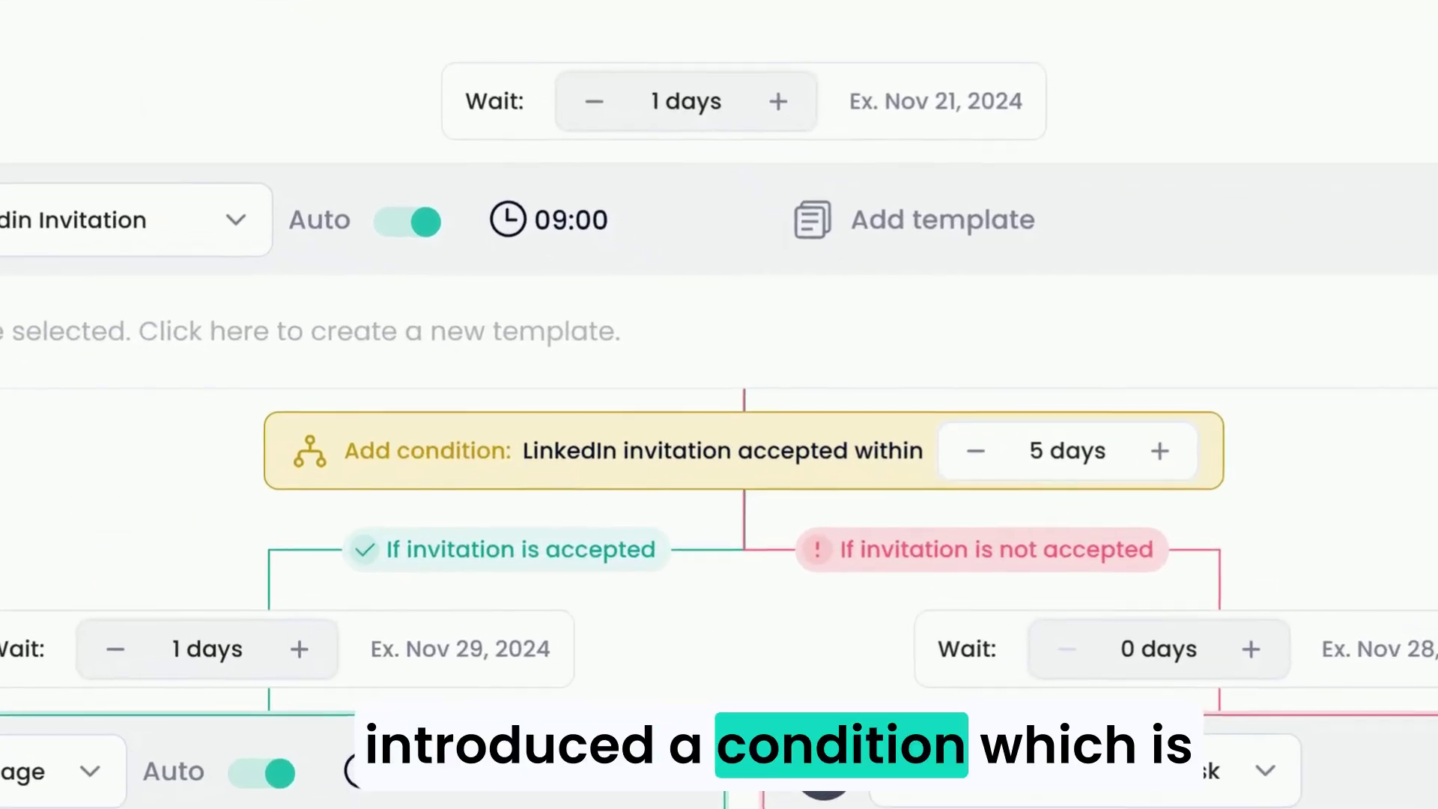
{"action": "left_click_drag", "start_coordinate": [841, 478], "coordinate": [863, 478]}
{"action": "left_click_drag", "start_coordinate": [566, 450], "coordinate": [686, 451]}
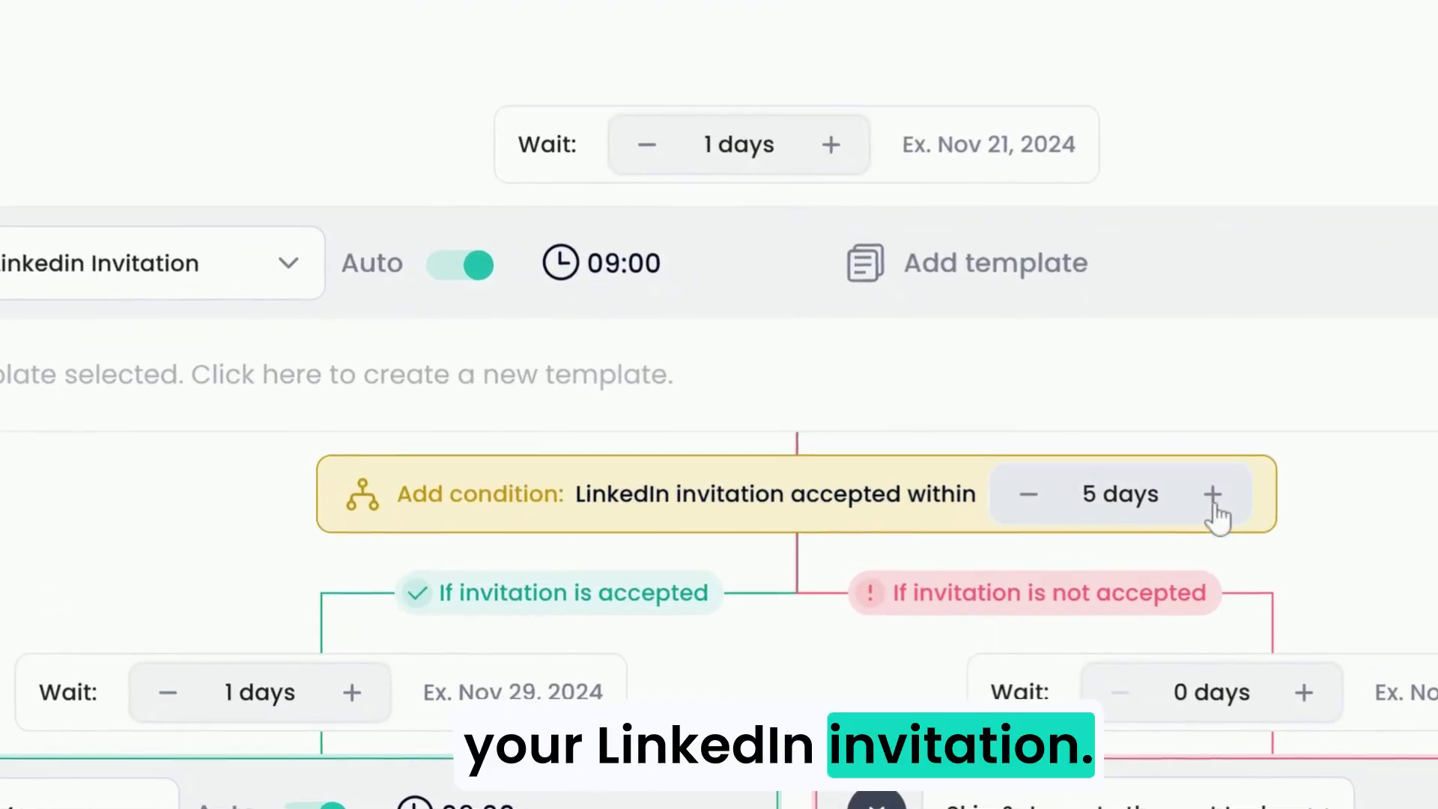
{"action": "left_click", "coordinate": [1159, 478]}
{"action": "left_click", "coordinate": [1214, 507]}
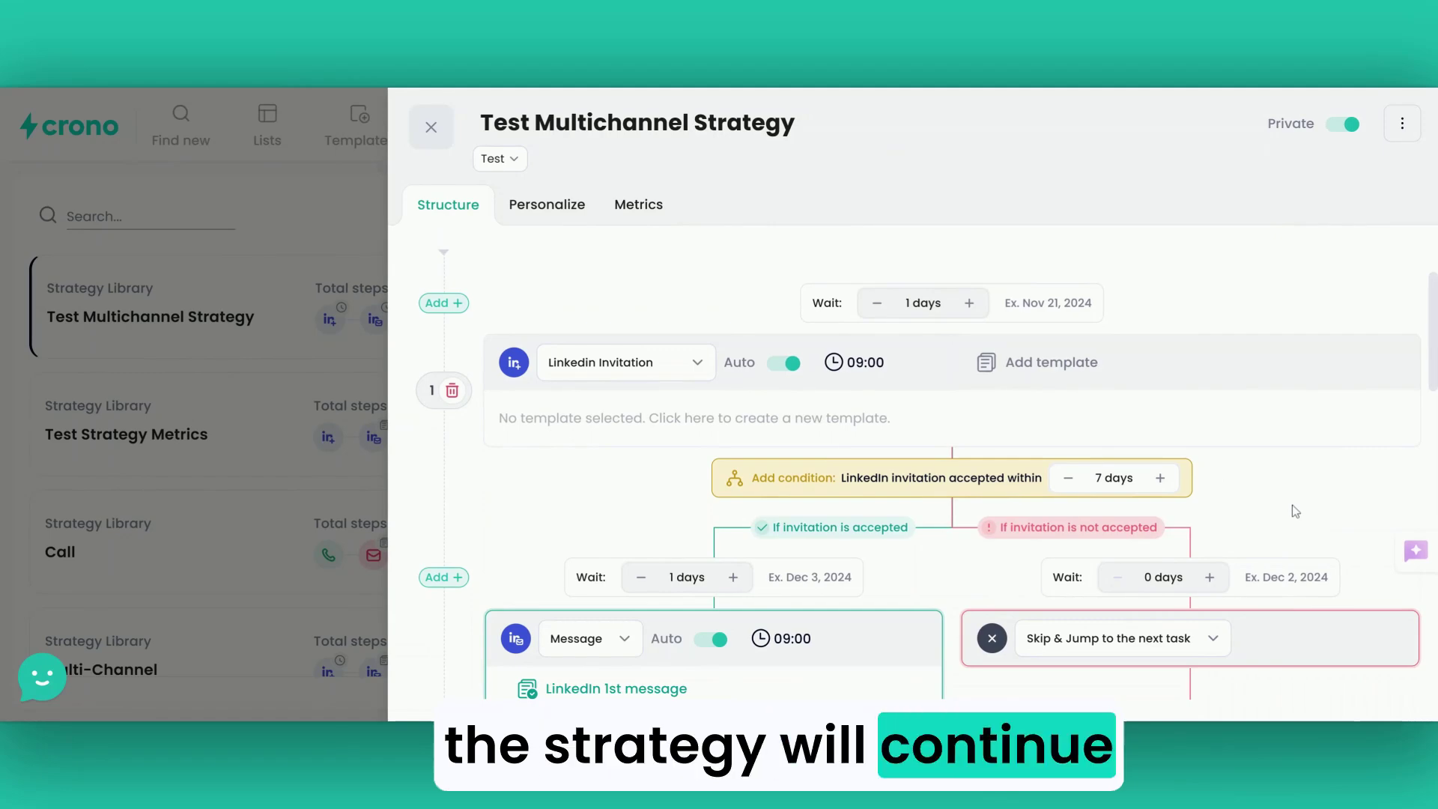
Change the not-accepted branch to a LinkedIn InMail task using the "LinkedIn SalesNav - 1st InMail" template.
{"action": "scroll", "coordinate": [1296, 512], "scroll_direction": "down", "scroll_amount": 4}
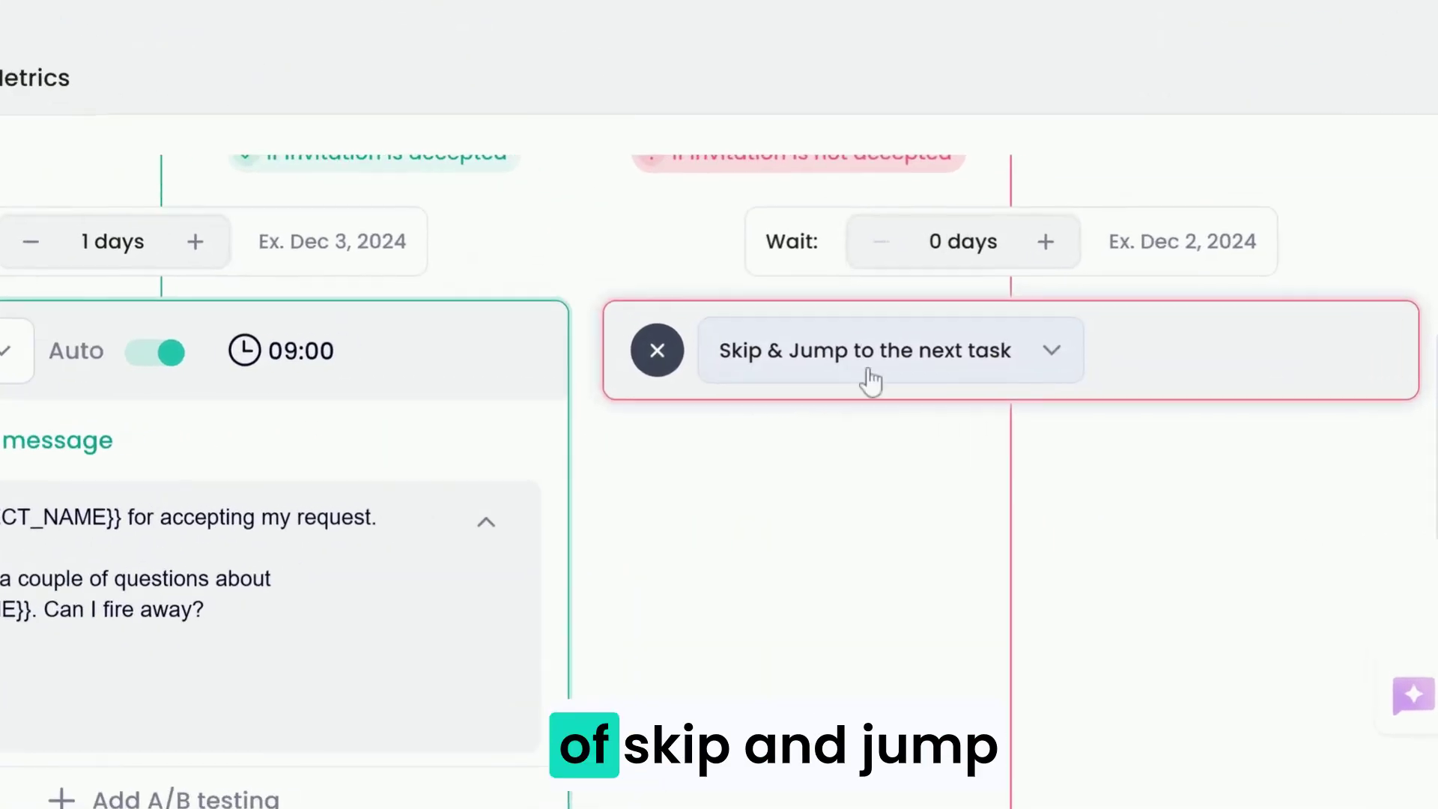
{"action": "left_click", "coordinate": [1132, 367]}
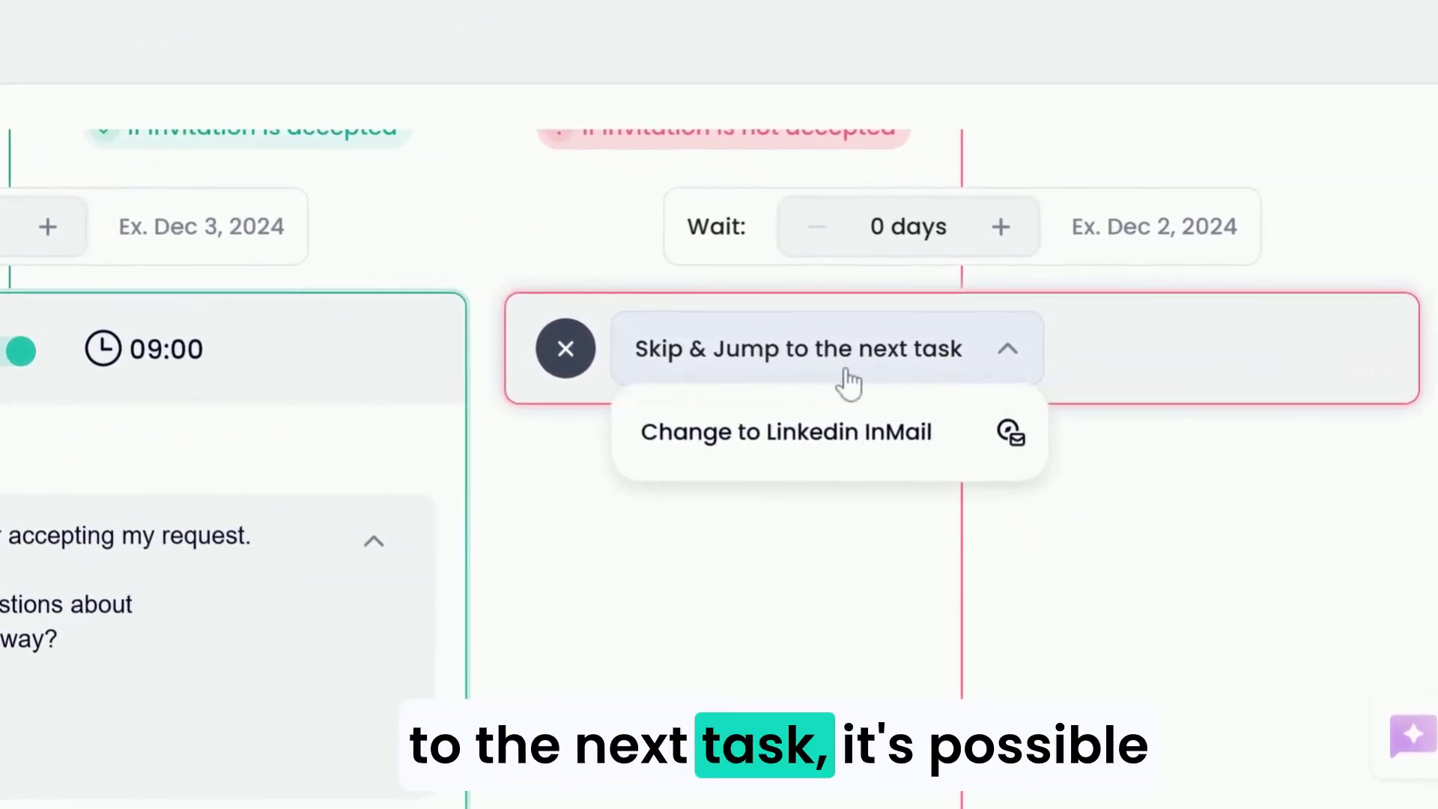
{"action": "left_click", "coordinate": [889, 454]}
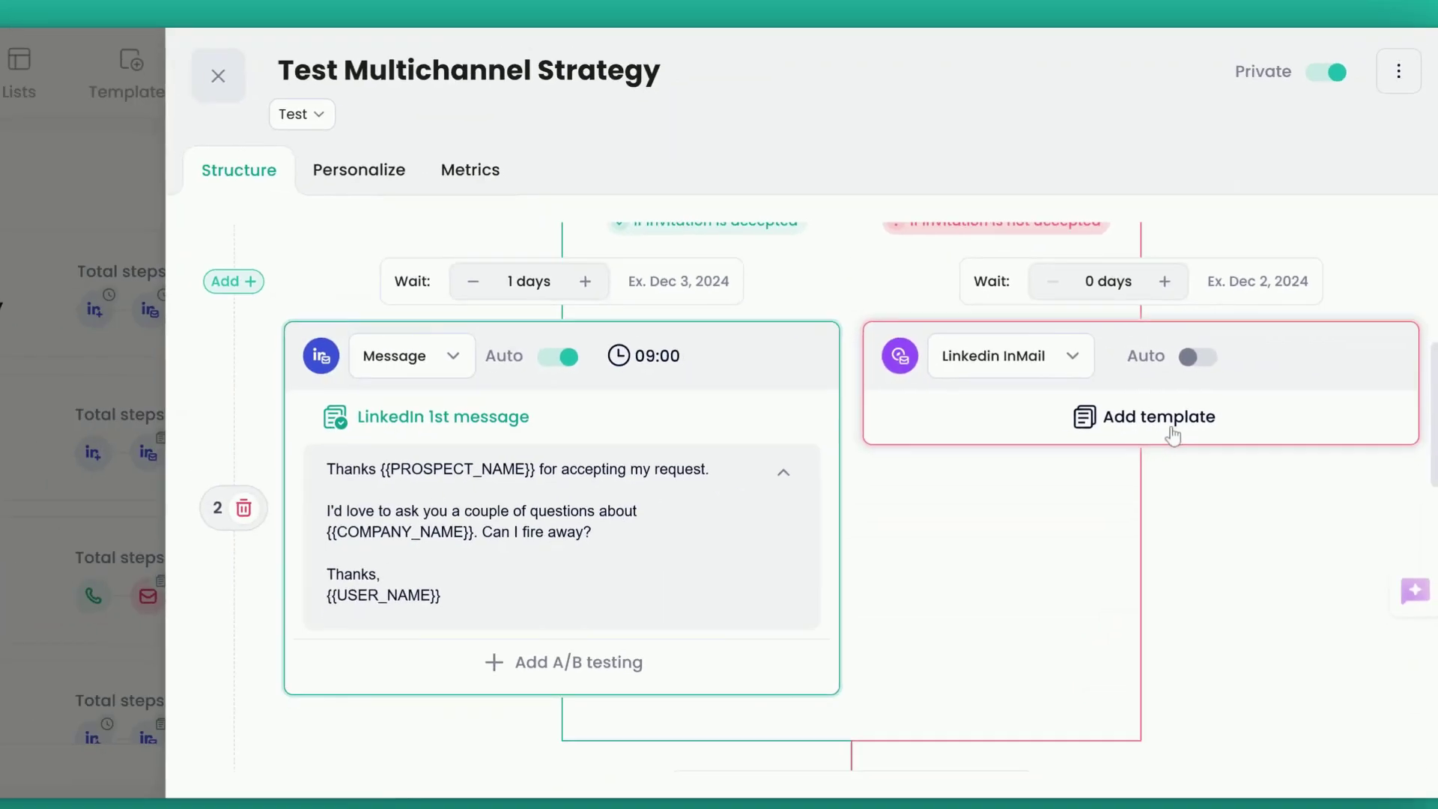
{"action": "left_click", "coordinate": [896, 450]}
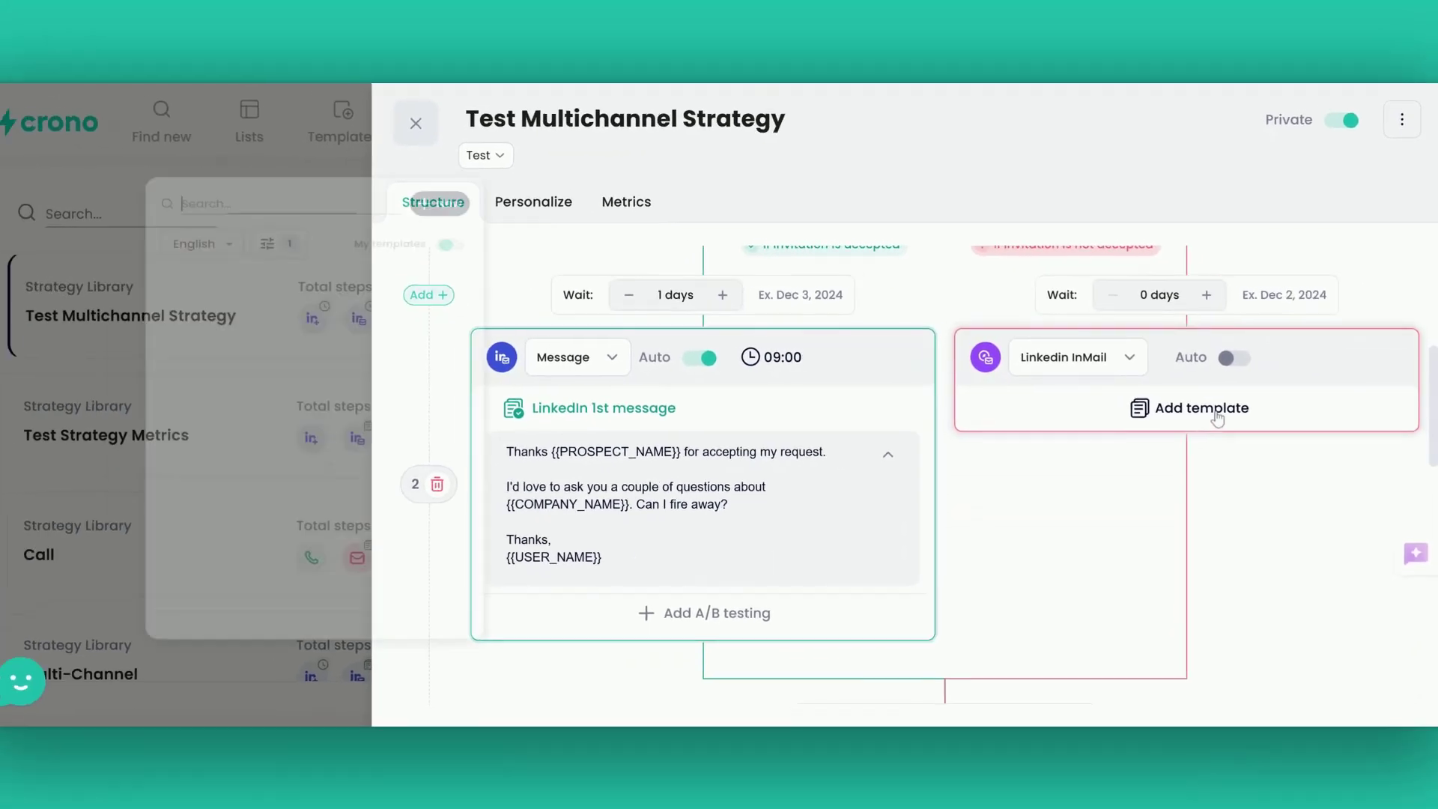
{"action": "left_click", "coordinate": [329, 327]}
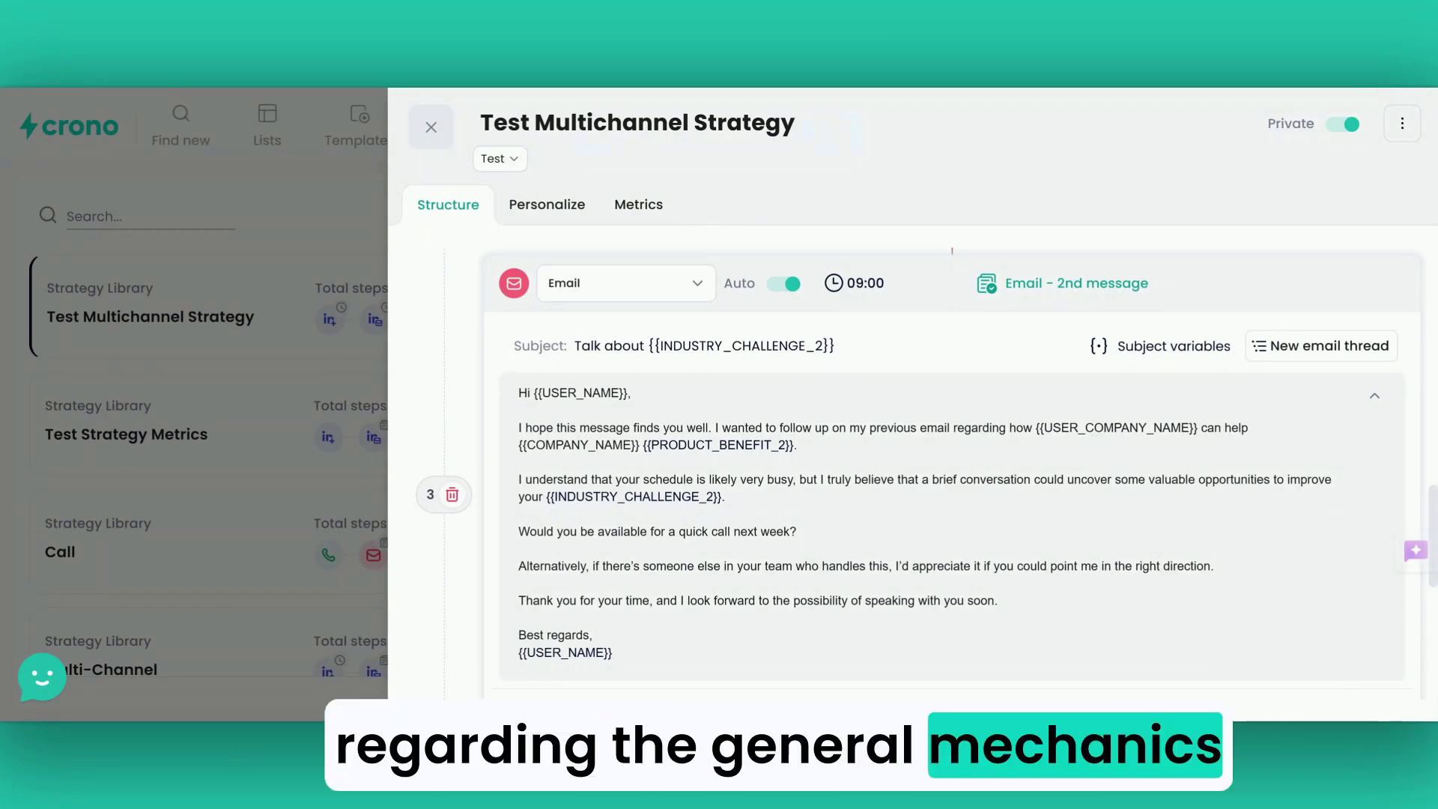
Set up A/B testing on the third step's email by adding the "Email - 1st message" and "Email - last message" templates.
{"action": "scroll", "coordinate": [1001, 563], "scroll_direction": "down", "scroll_amount": 3}
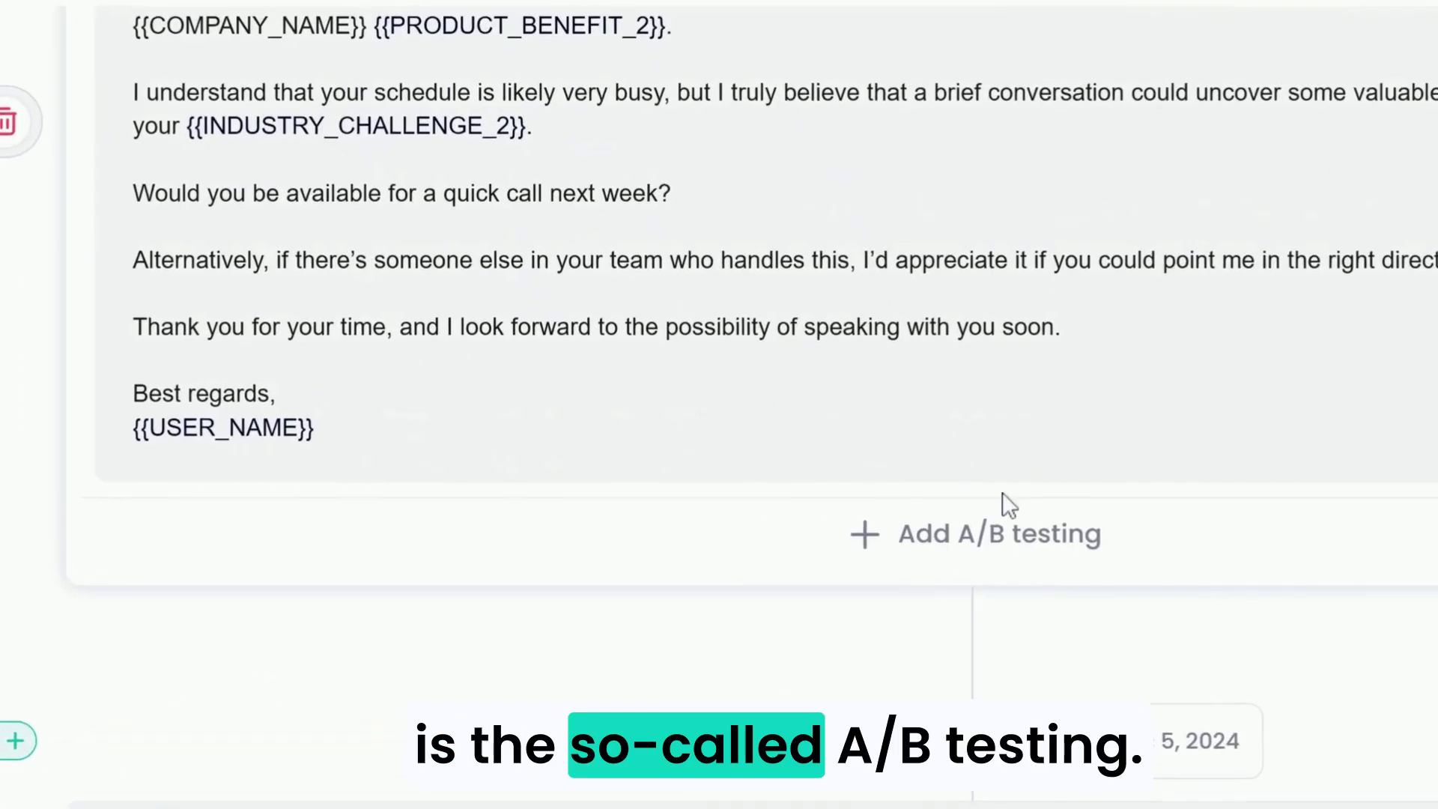
{"action": "left_click", "coordinate": [995, 562]}
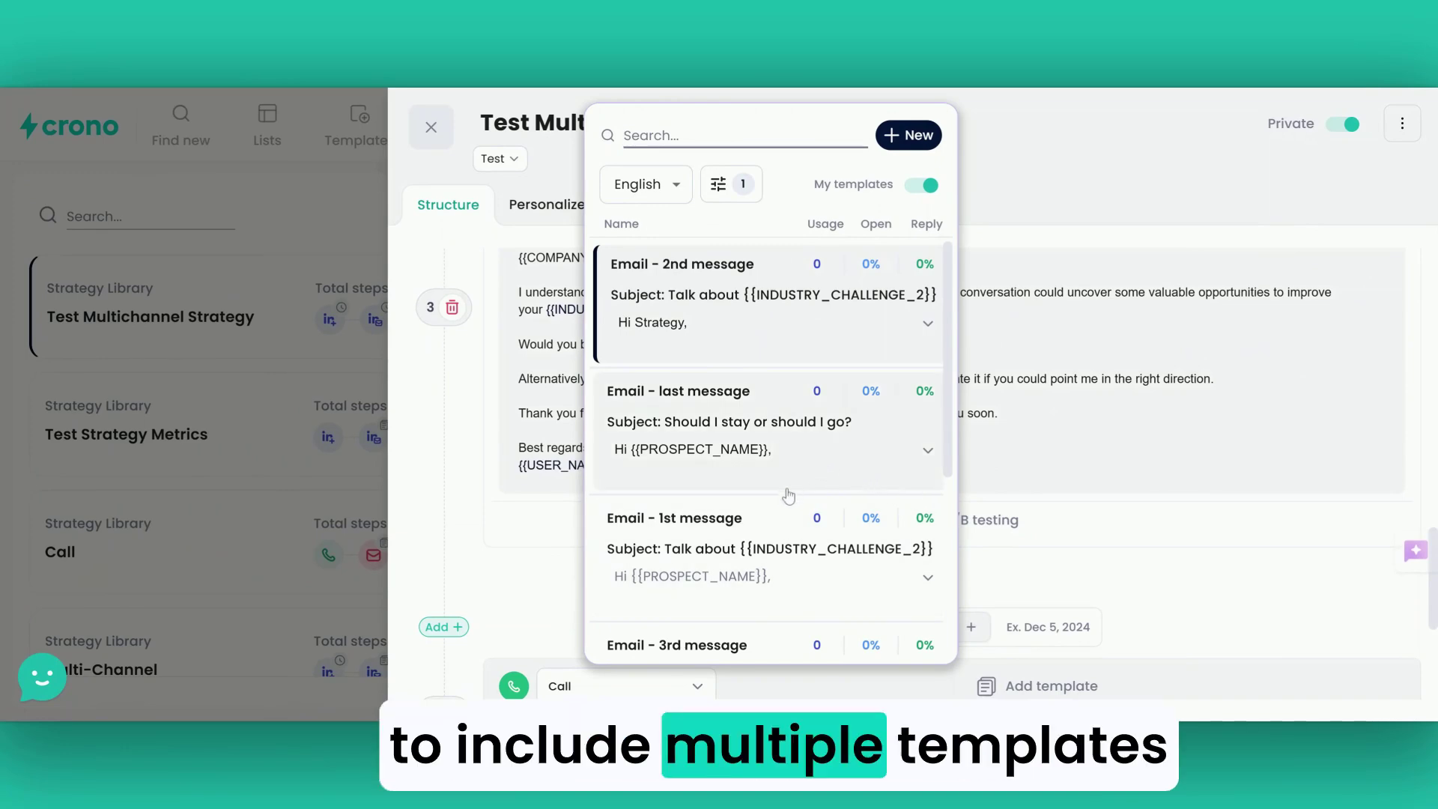
{"action": "left_click", "coordinate": [773, 549]}
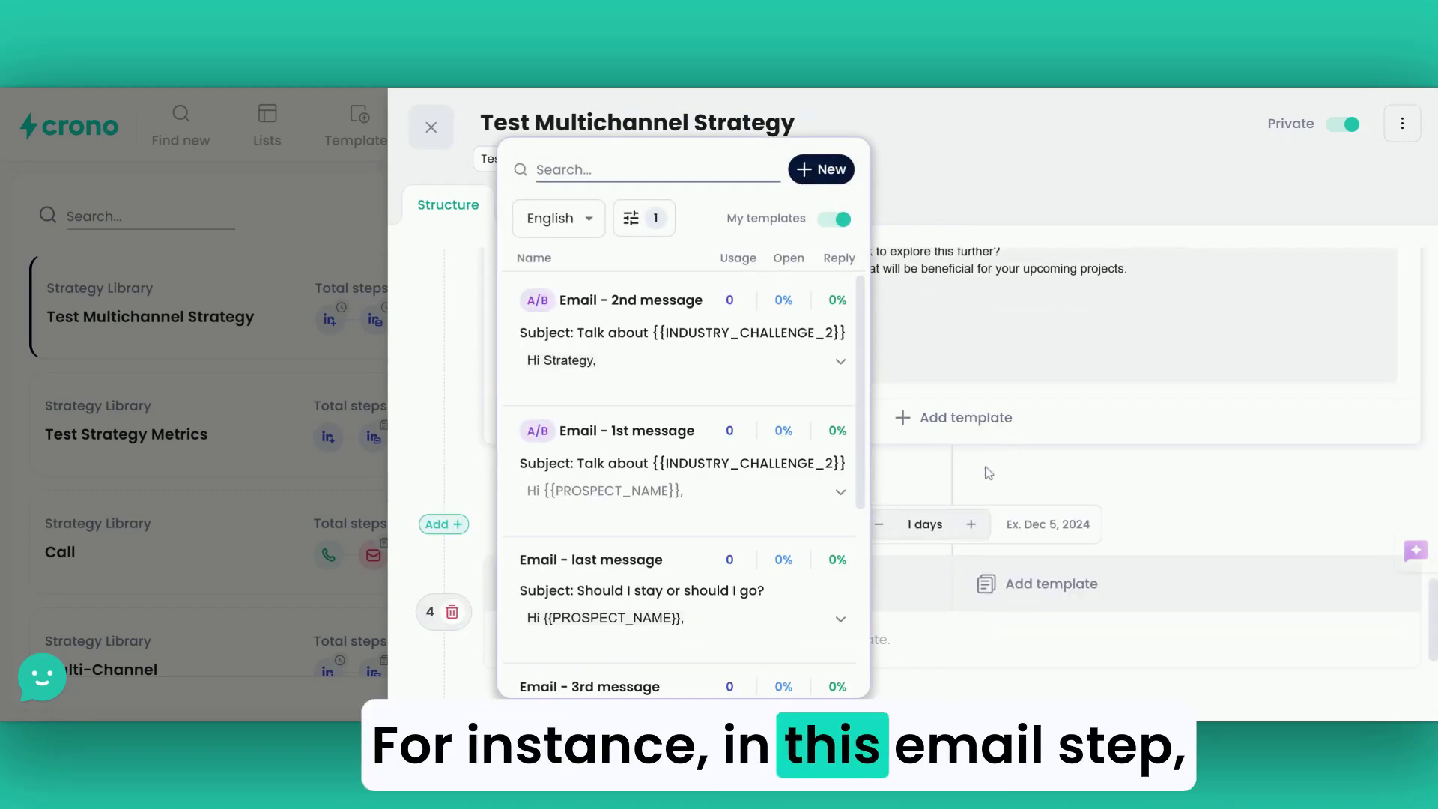
{"action": "left_click", "coordinate": [692, 597]}
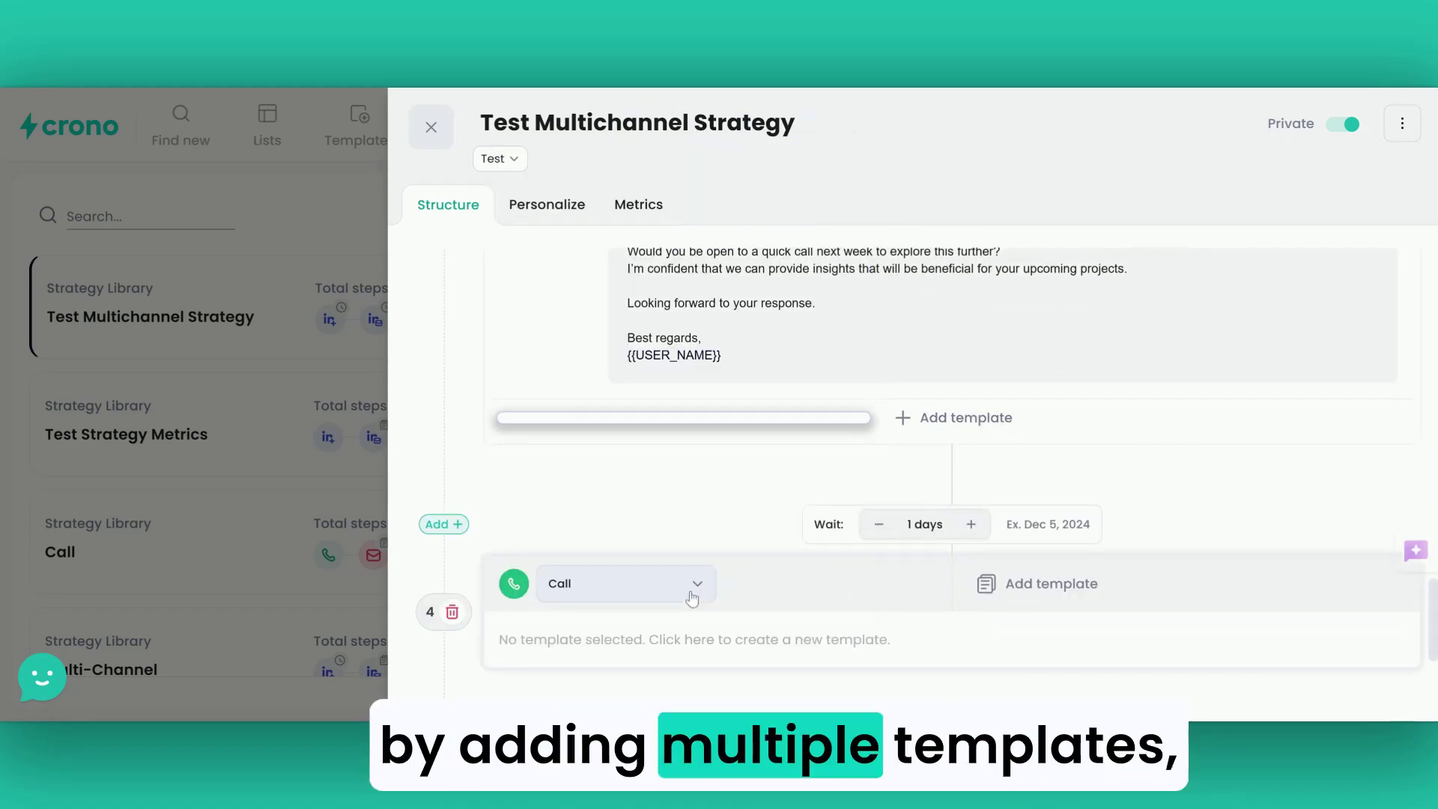
Review the content and statistics of the A, B and C template variants in the third step's email.
{"action": "scroll", "coordinate": [959, 465], "scroll_direction": "up", "scroll_amount": 7}
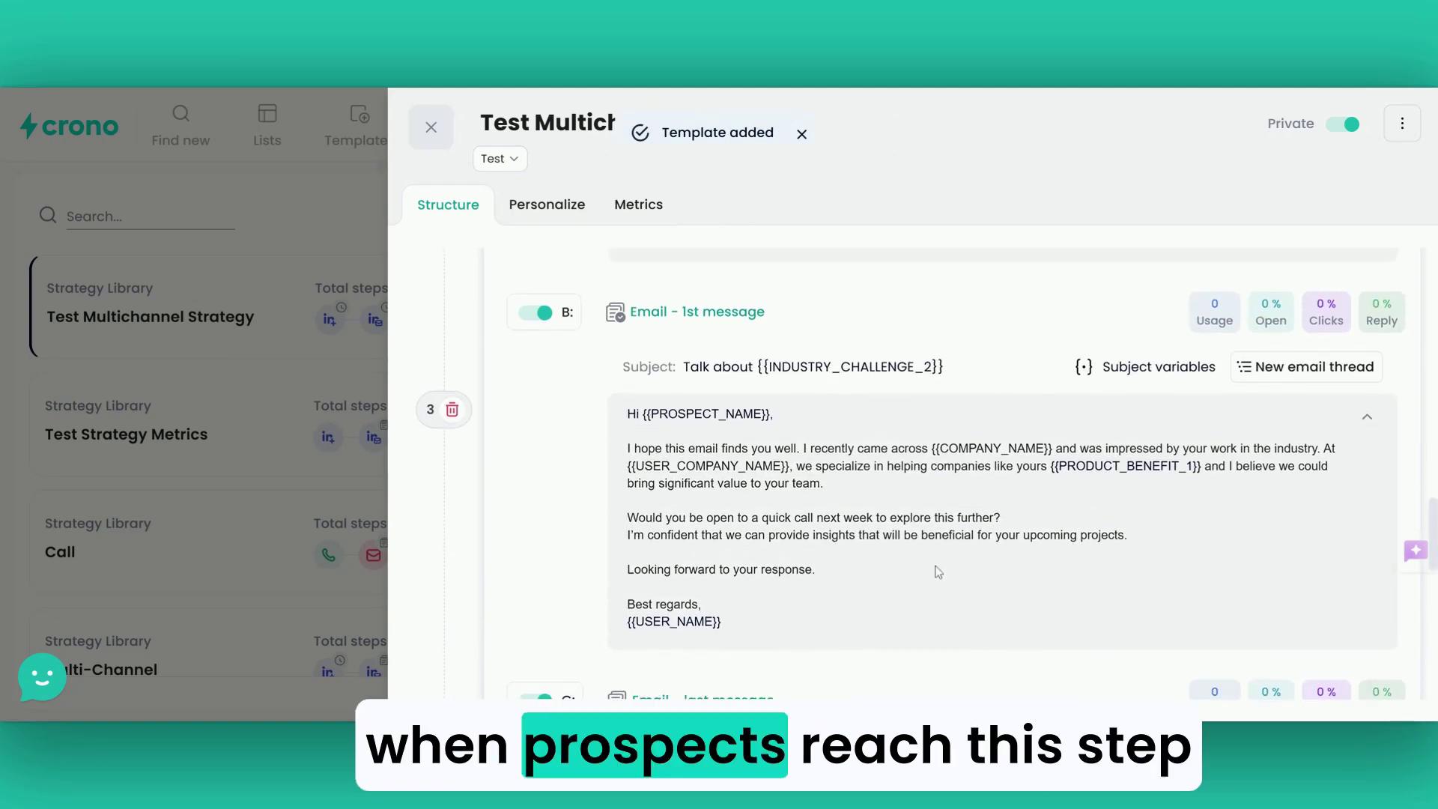
{"action": "scroll", "coordinate": [938, 571], "scroll_direction": "up", "scroll_amount": 1}
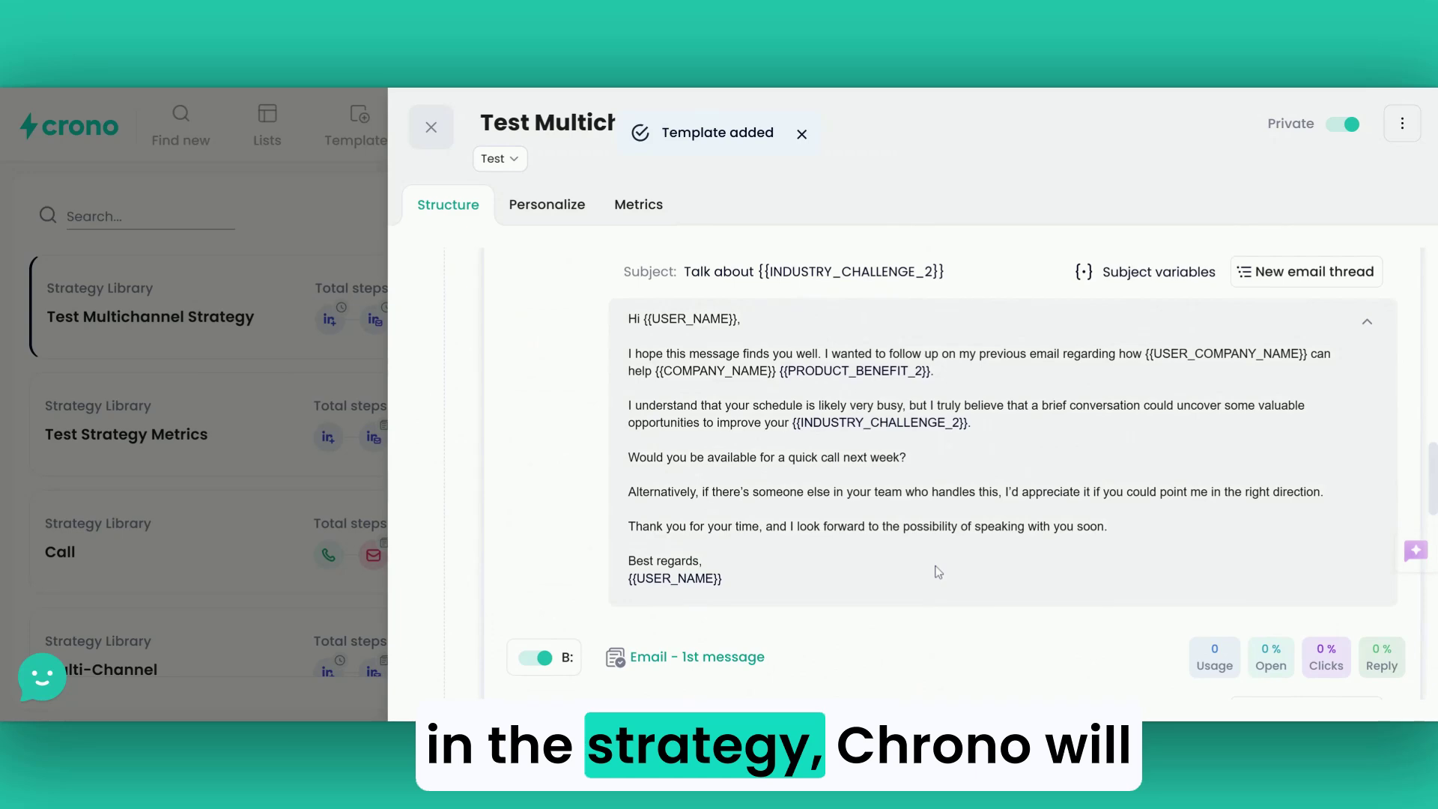
{"action": "scroll", "coordinate": [938, 571], "scroll_direction": "up", "scroll_amount": 2}
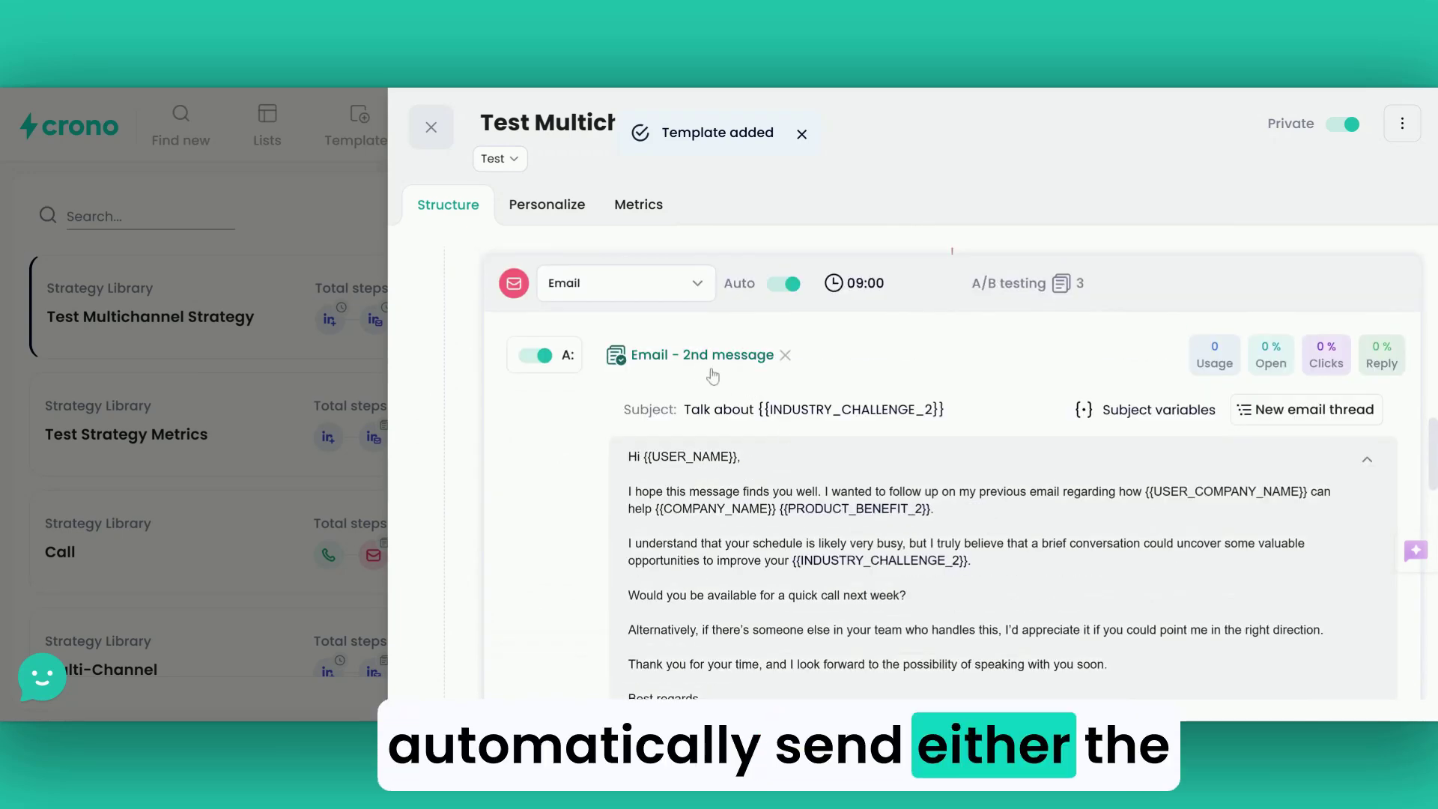
{"action": "scroll", "coordinate": [702, 373], "scroll_direction": "down", "scroll_amount": 4}
{"action": "scroll", "coordinate": [697, 359], "scroll_direction": "down", "scroll_amount": 6}
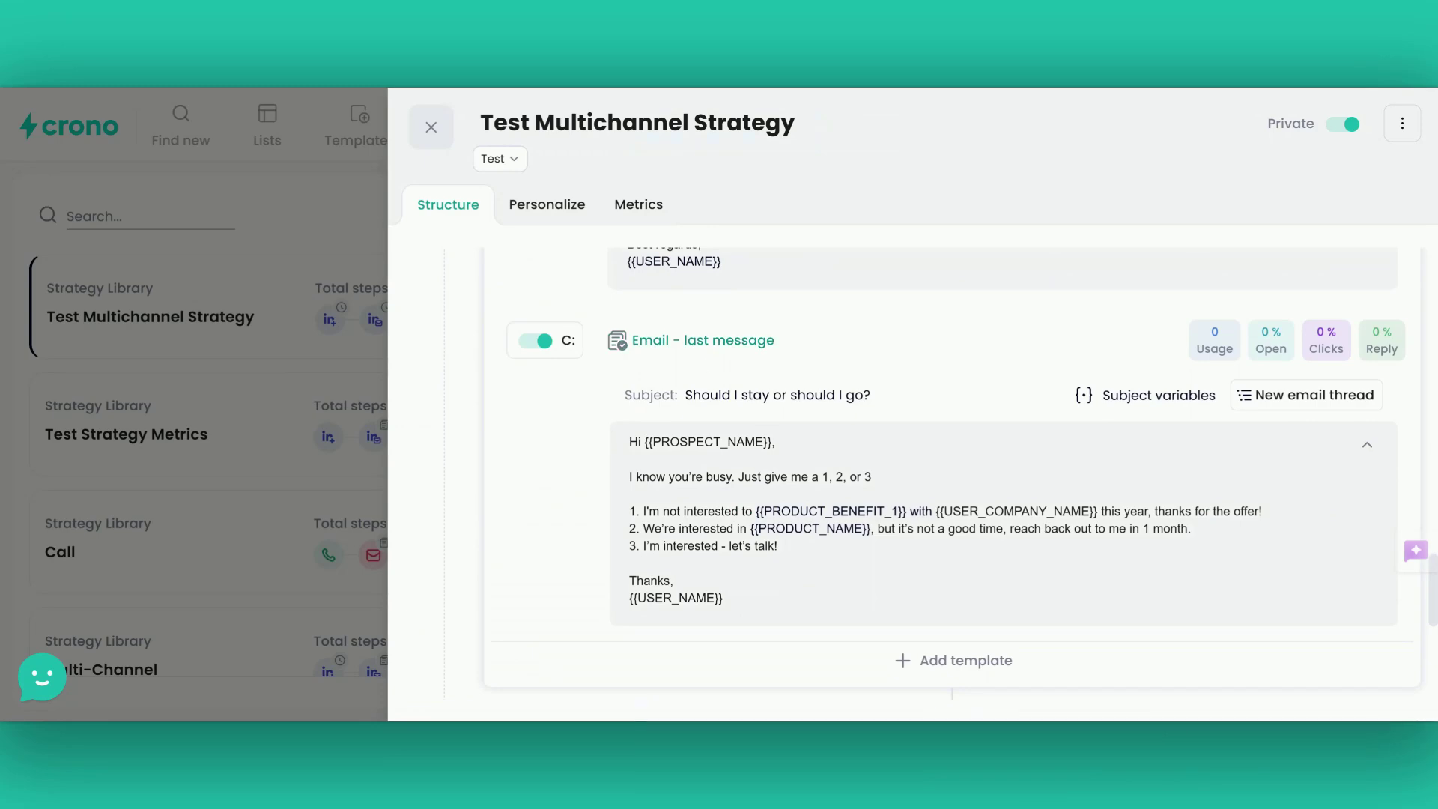
{"action": "scroll", "coordinate": [937, 471], "scroll_direction": "up", "scroll_amount": 10}
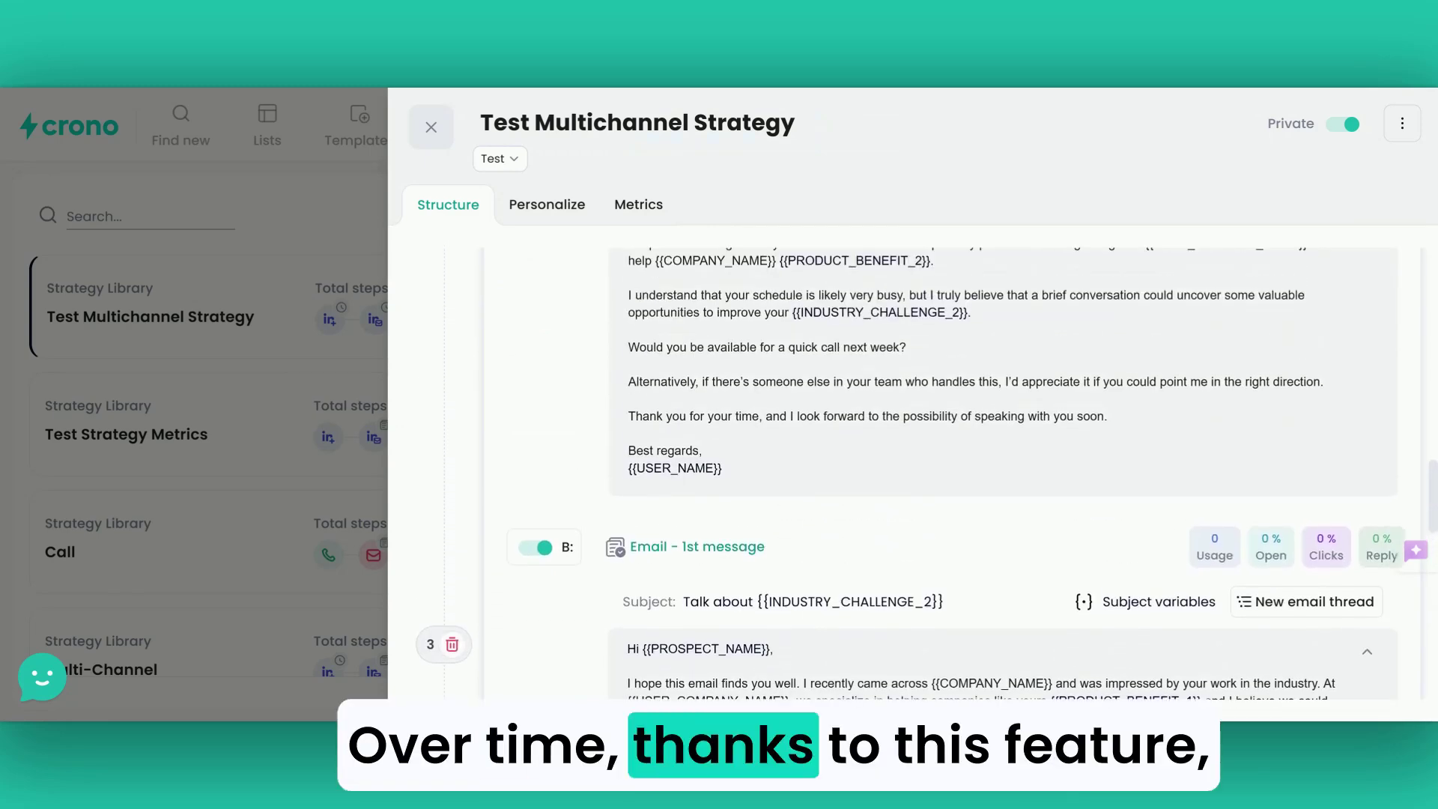
Switch off variant A in the email's A/B testing and delete variant B, "Email - 1st message".
{"action": "scroll", "coordinate": [888, 472], "scroll_direction": "up", "scroll_amount": 3}
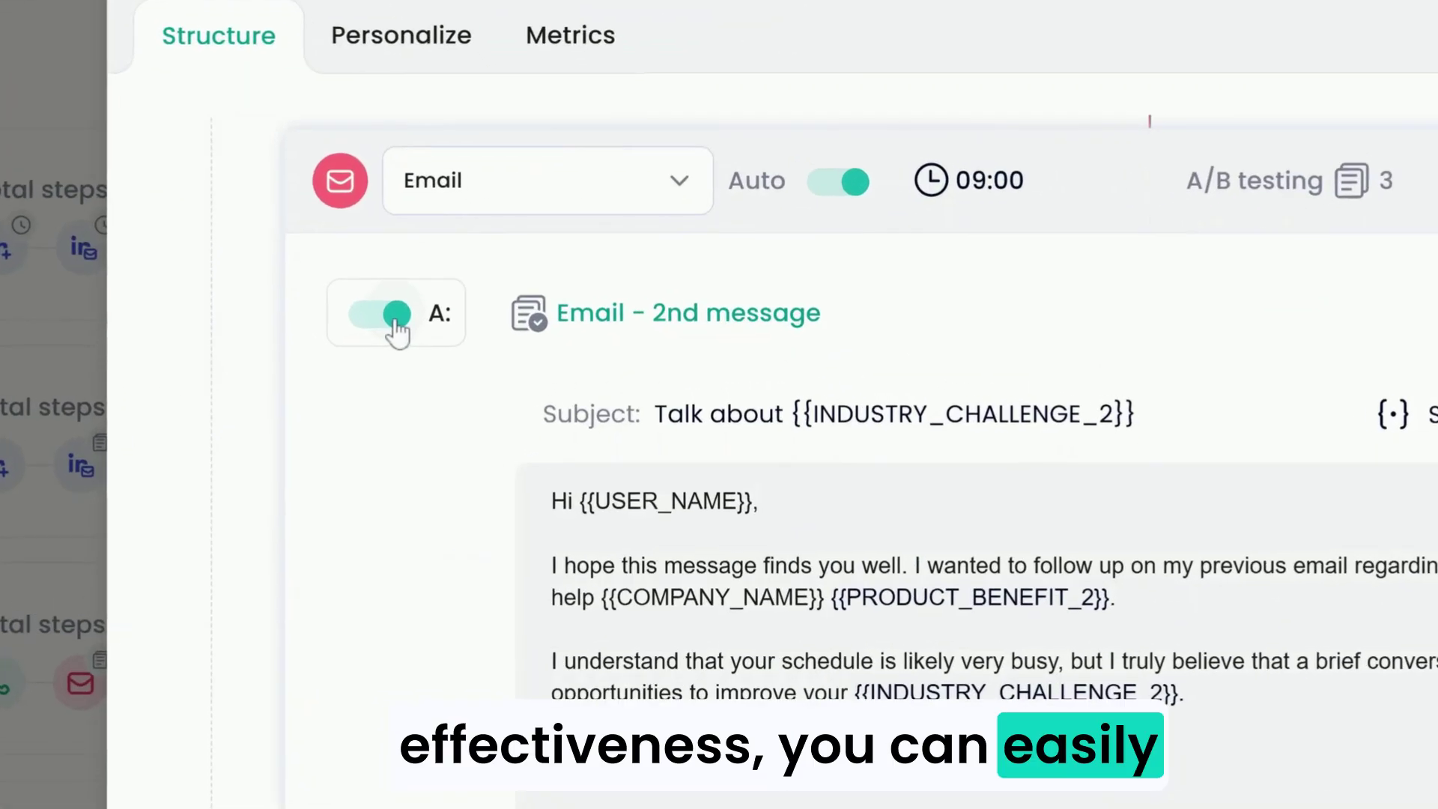
{"action": "left_click", "coordinate": [537, 355]}
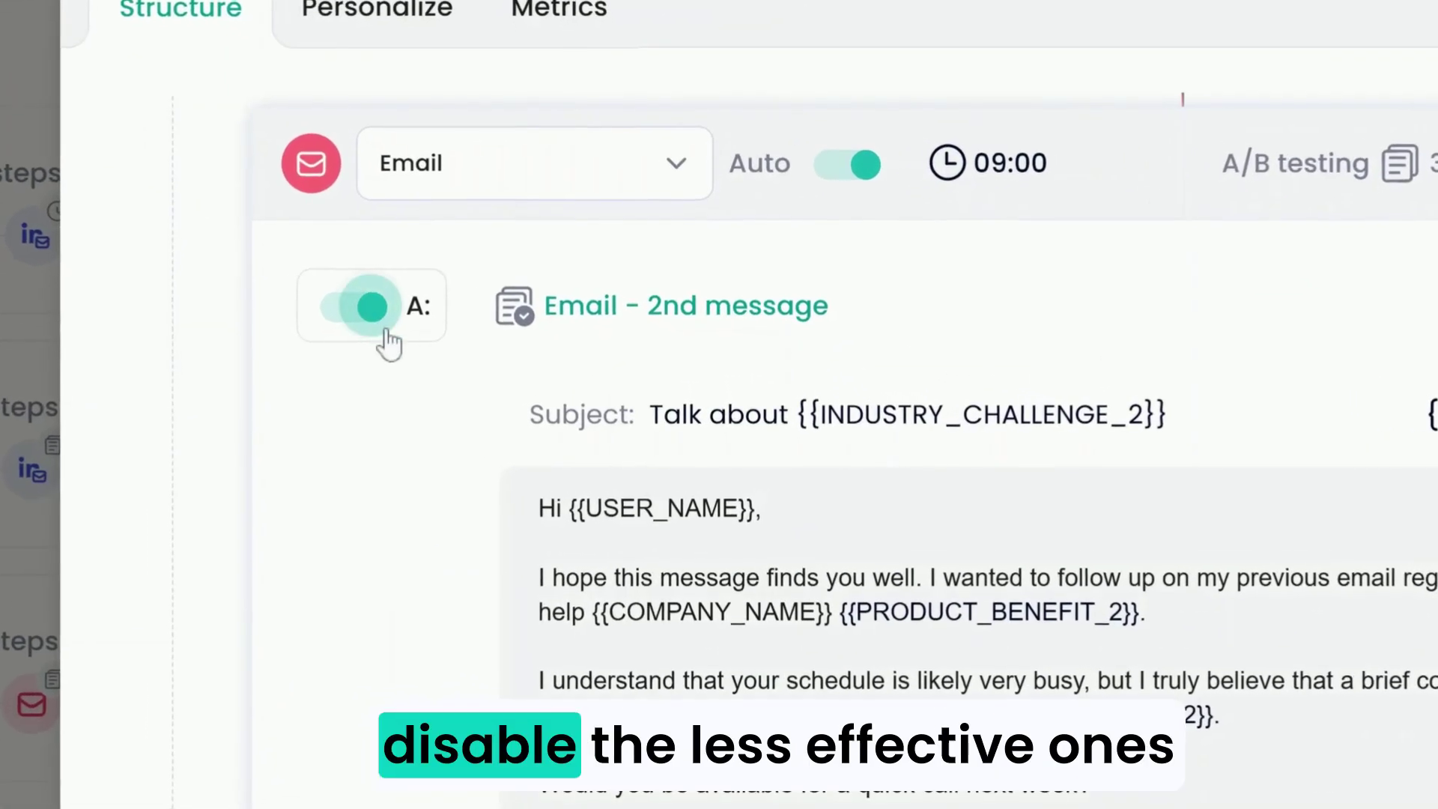
{"action": "scroll", "coordinate": [539, 359], "scroll_direction": "down", "scroll_amount": 5}
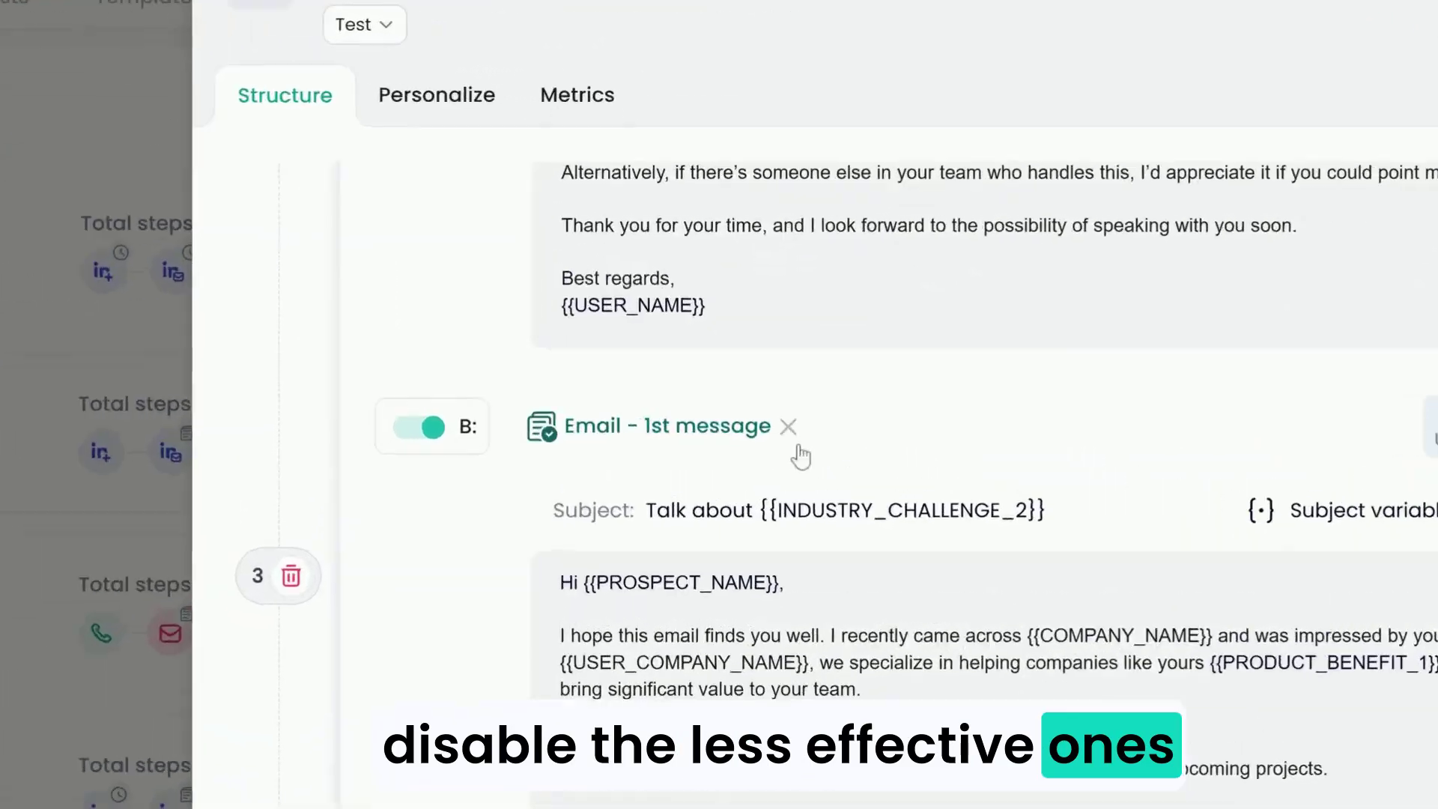
{"action": "left_click", "coordinate": [783, 421]}
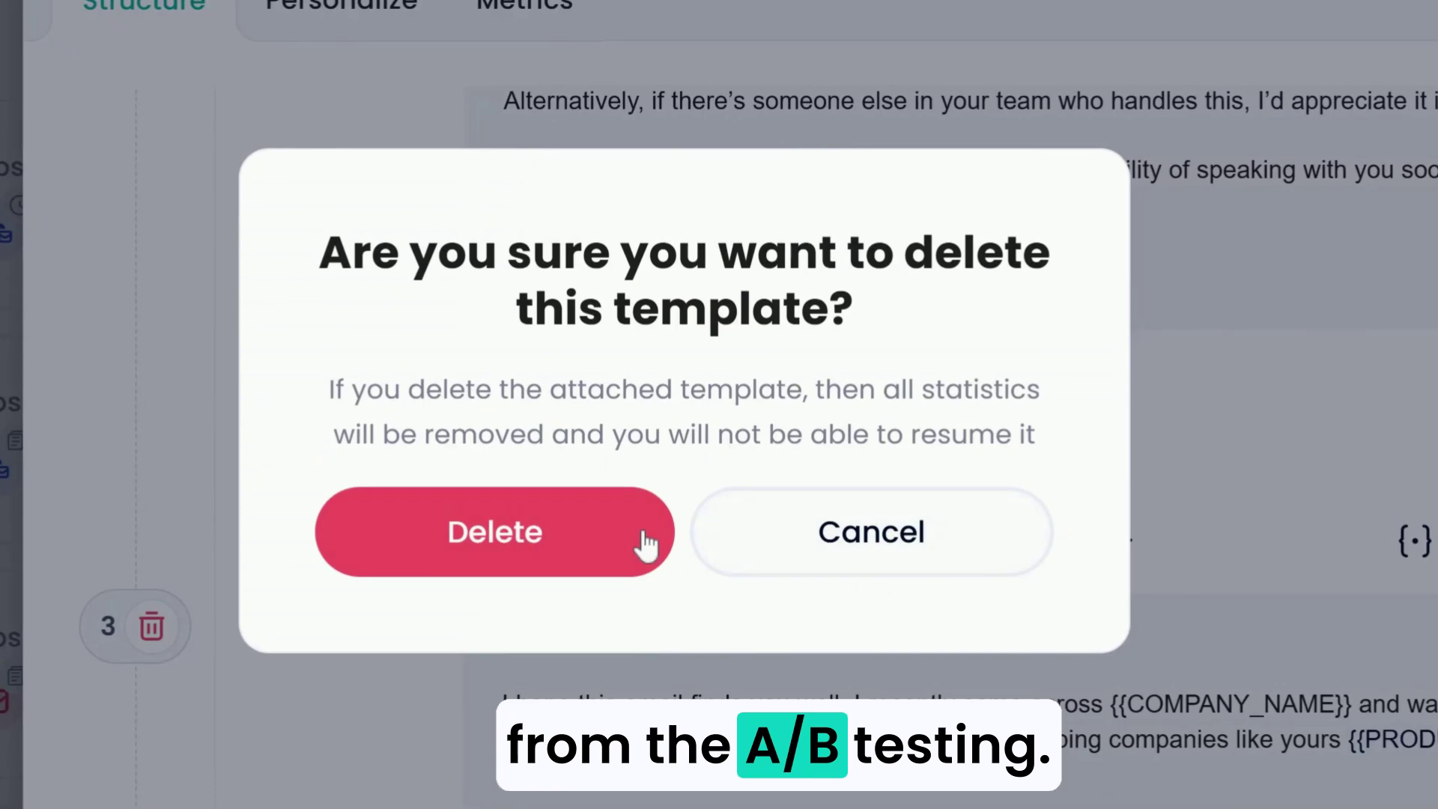
{"action": "left_click", "coordinate": [643, 541]}
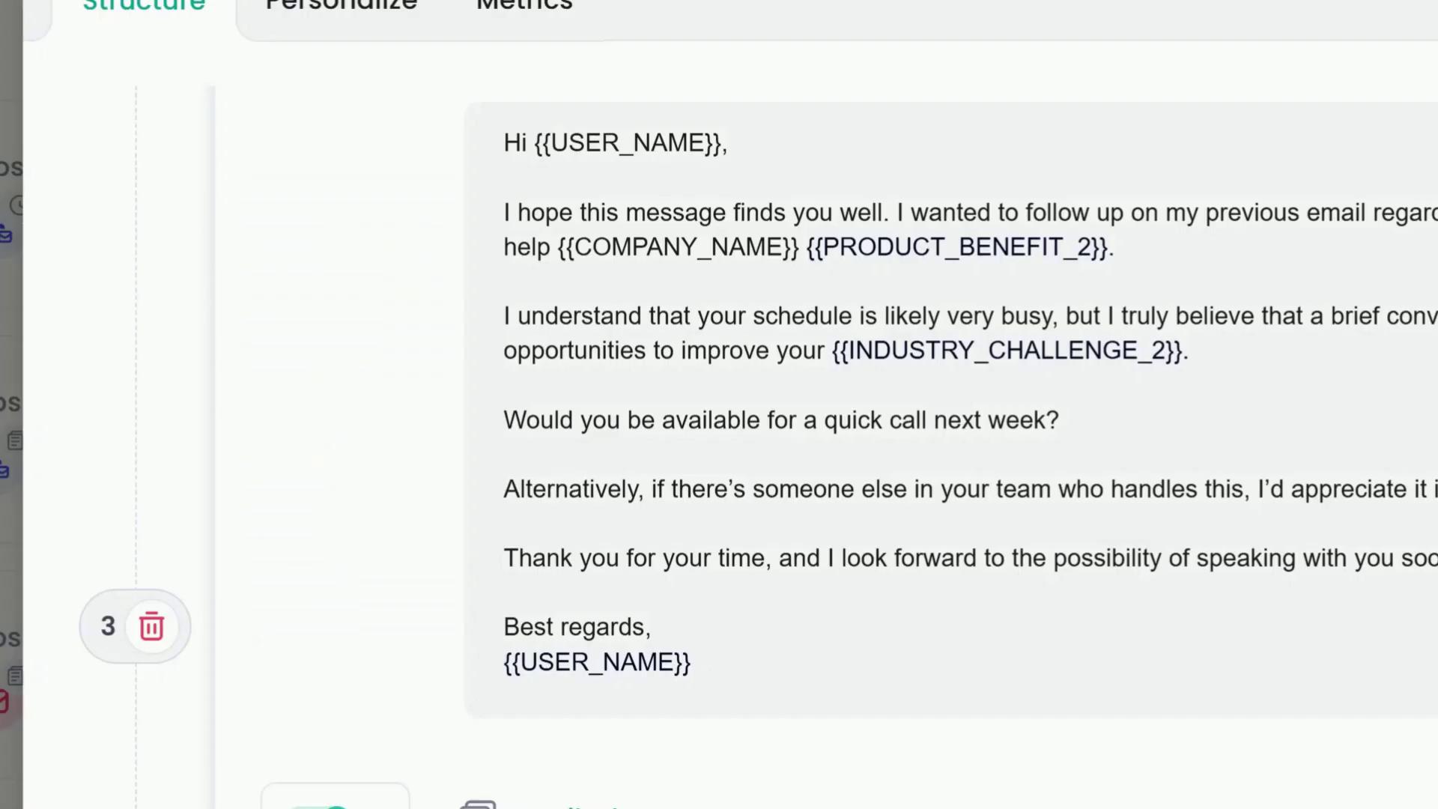
{"action": "scroll", "coordinate": [929, 487], "scroll_direction": "down", "scroll_amount": 5}
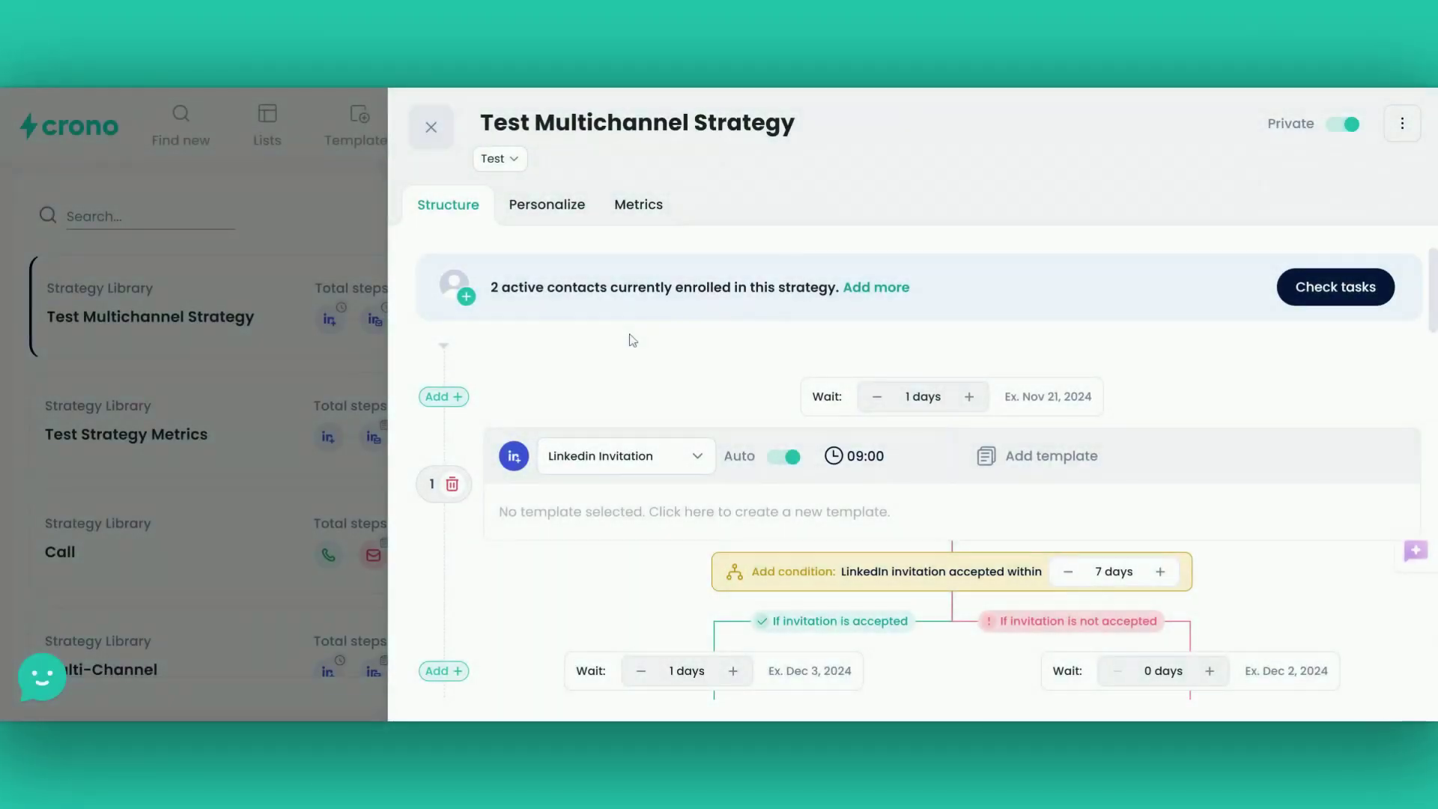
Open the strategy's personalization for the second contact and set the wait before the LinkedIn Invitation to 3 days.
{"action": "left_click", "coordinate": [551, 217]}
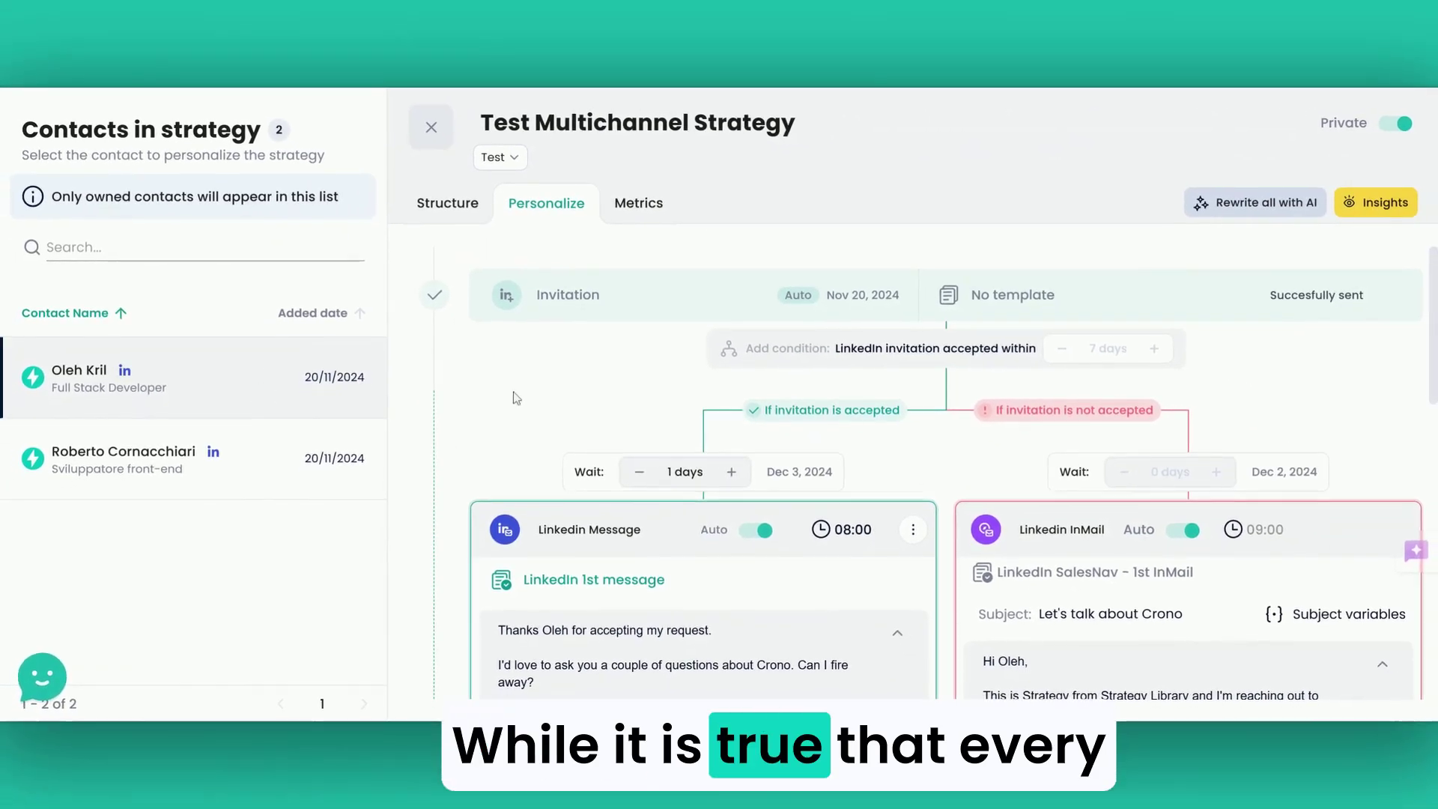
{"action": "scroll", "coordinate": [516, 397], "scroll_direction": "down", "scroll_amount": 5}
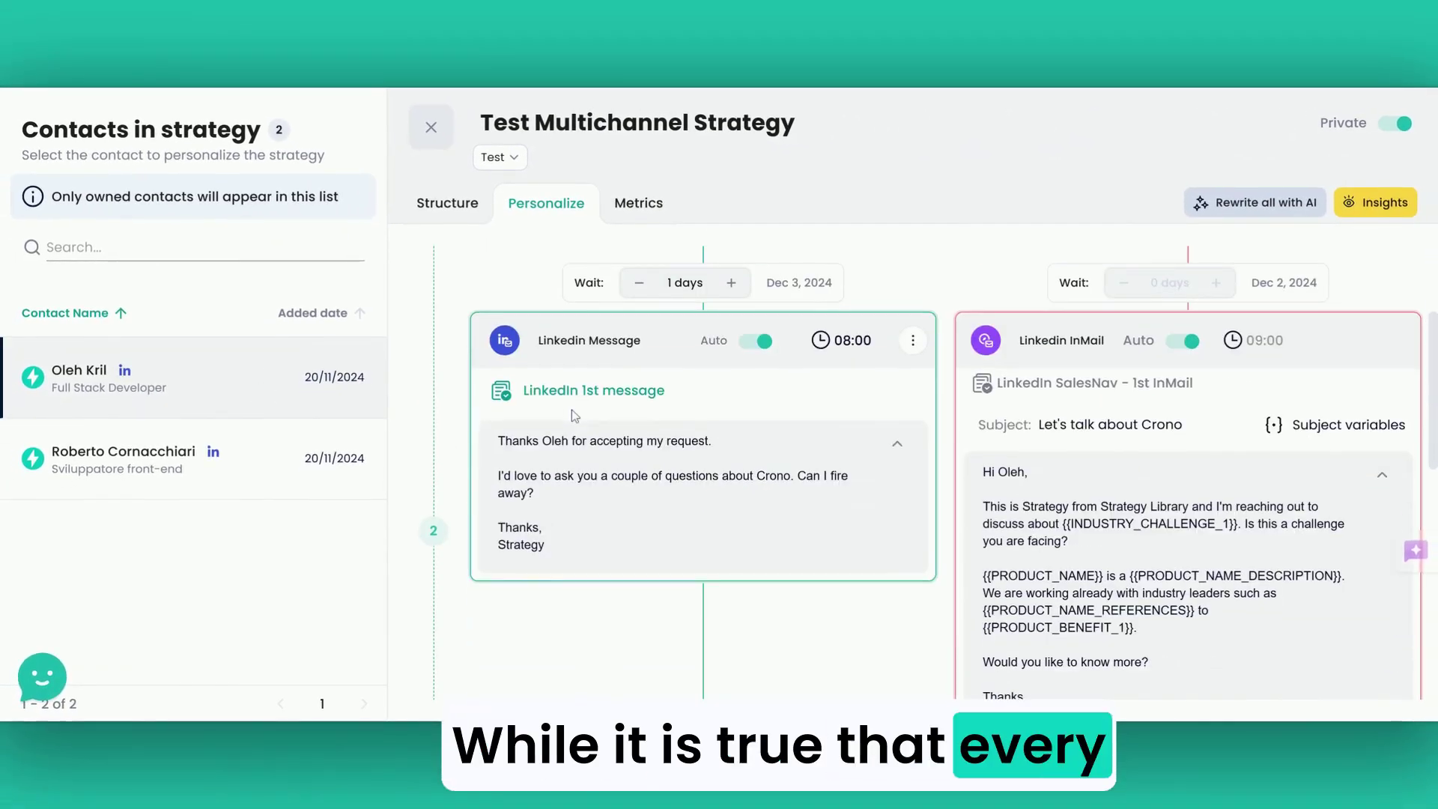
{"action": "scroll", "coordinate": [569, 415], "scroll_direction": "up", "scroll_amount": 5}
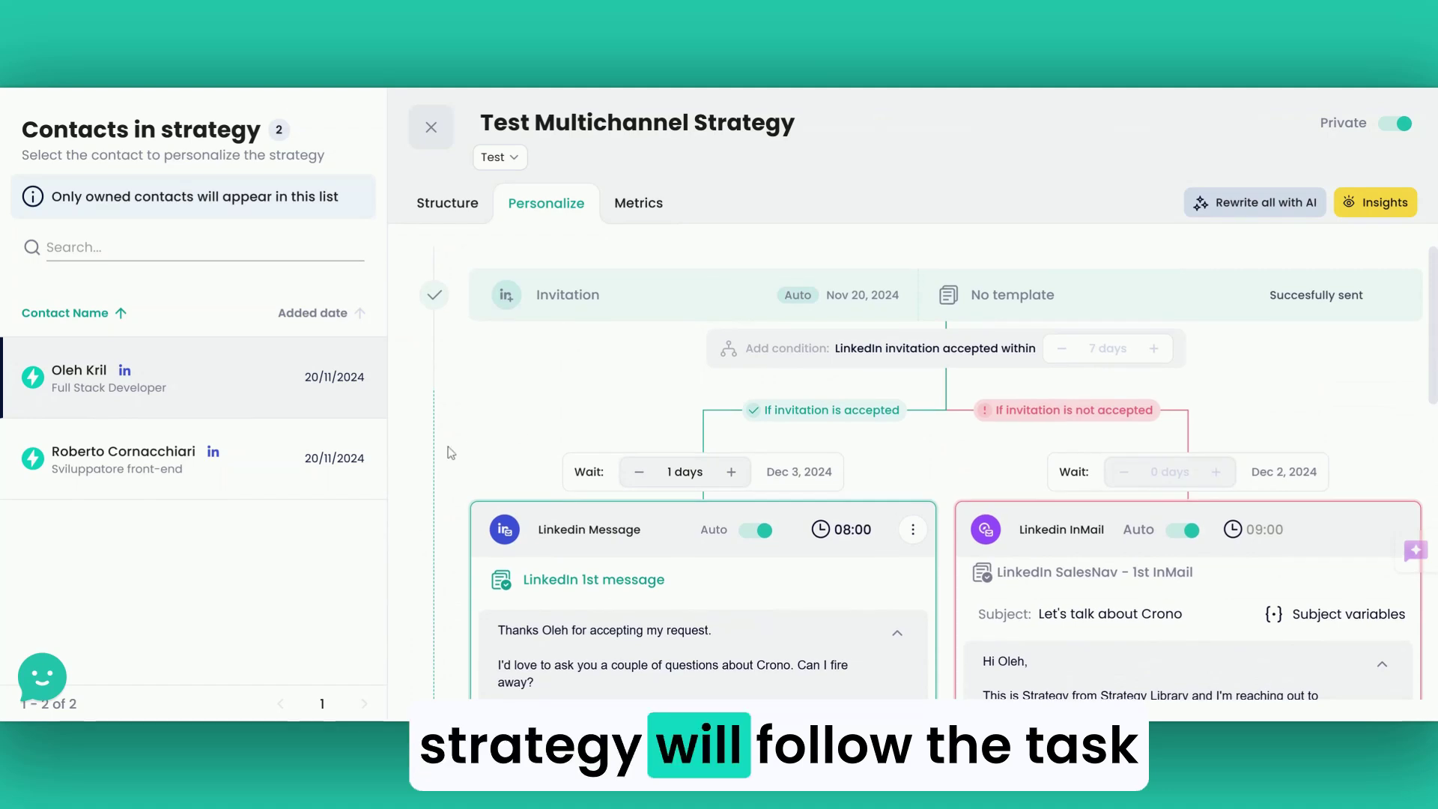
{"action": "left_click", "coordinate": [299, 466]}
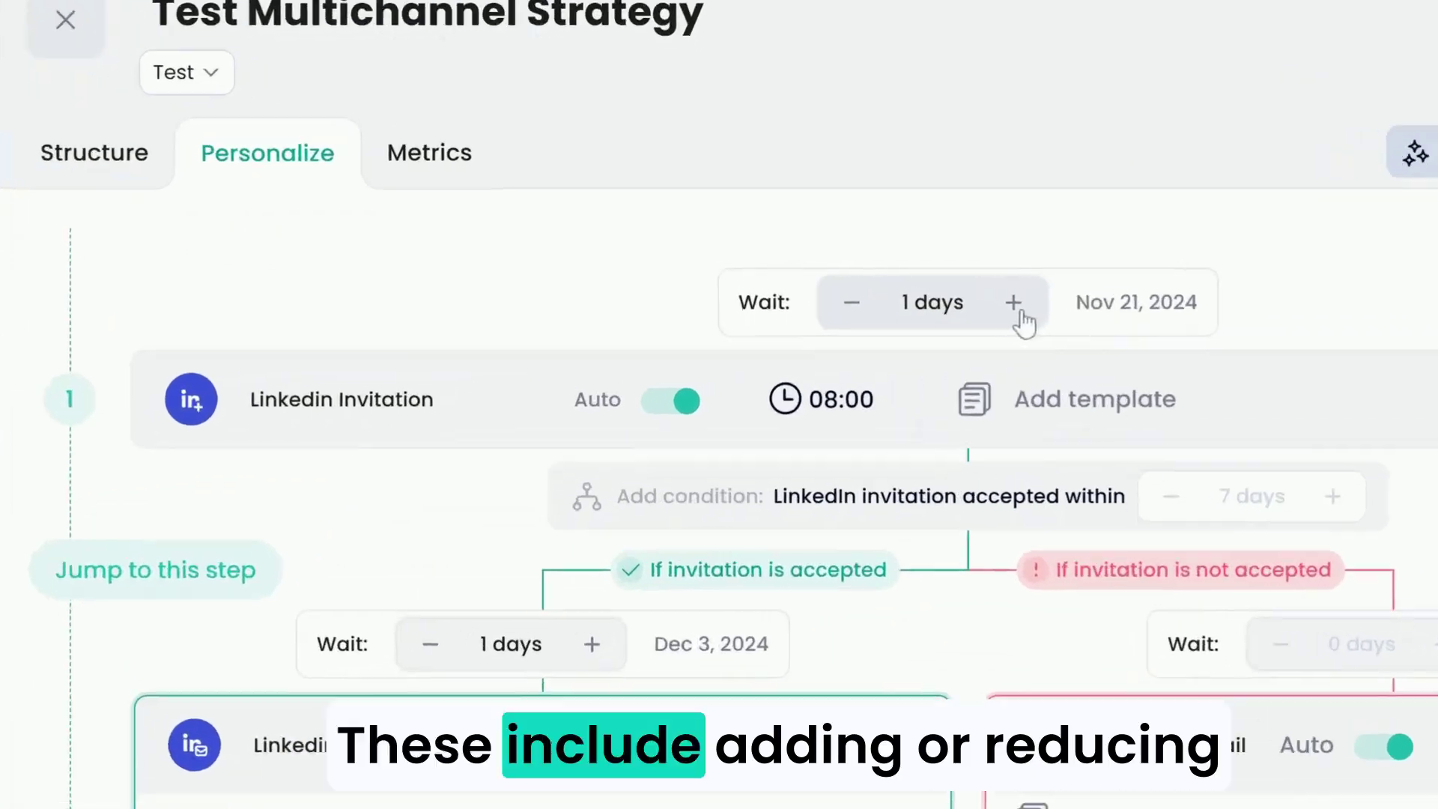
{"action": "left_click", "coordinate": [973, 289]}
{"action": "left_click", "coordinate": [1038, 316]}
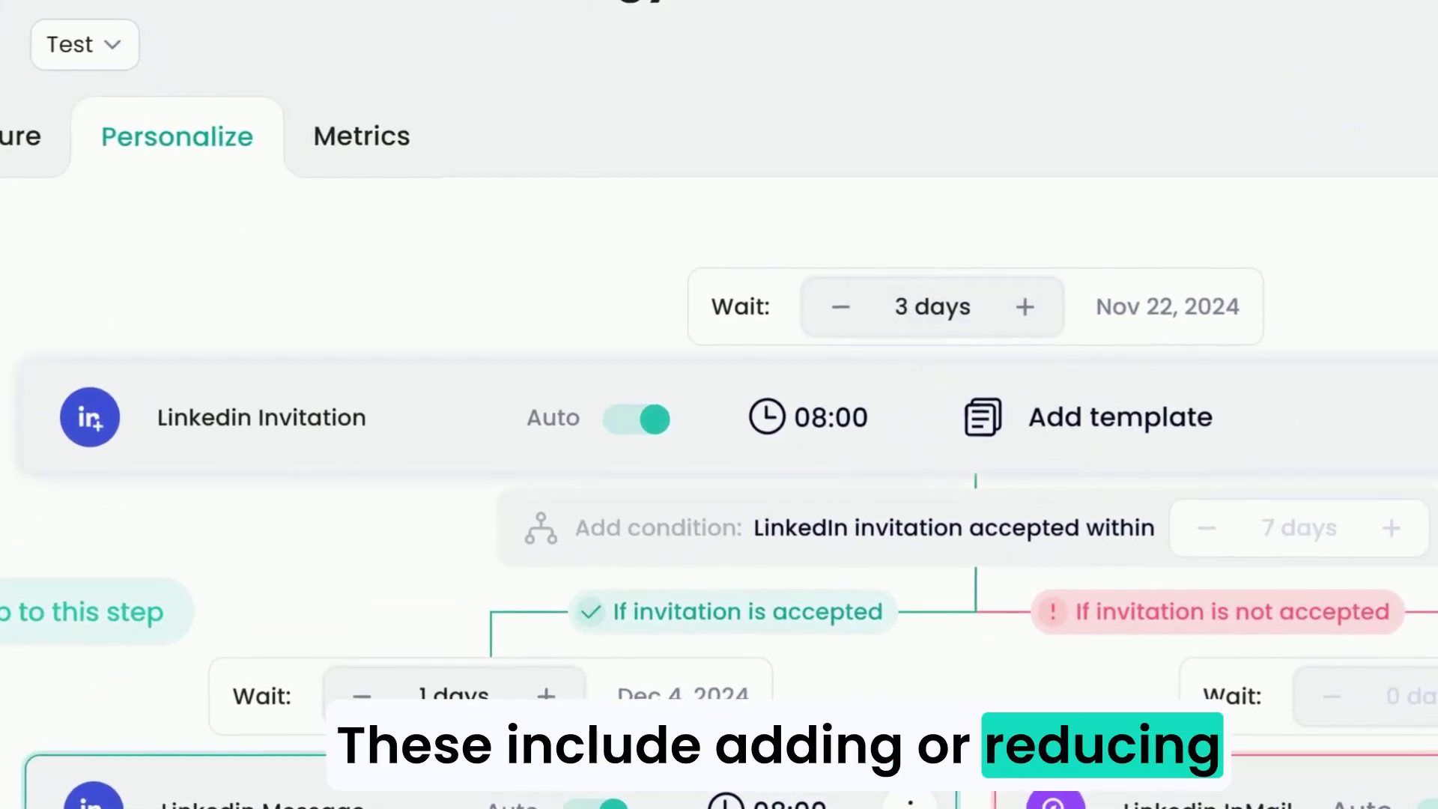
Turn off automatic sending for this contact's LinkedIn Message and replace its template with "LinkedIn 2nd message".
{"action": "scroll", "coordinate": [719, 450], "scroll_direction": "down", "scroll_amount": 2}
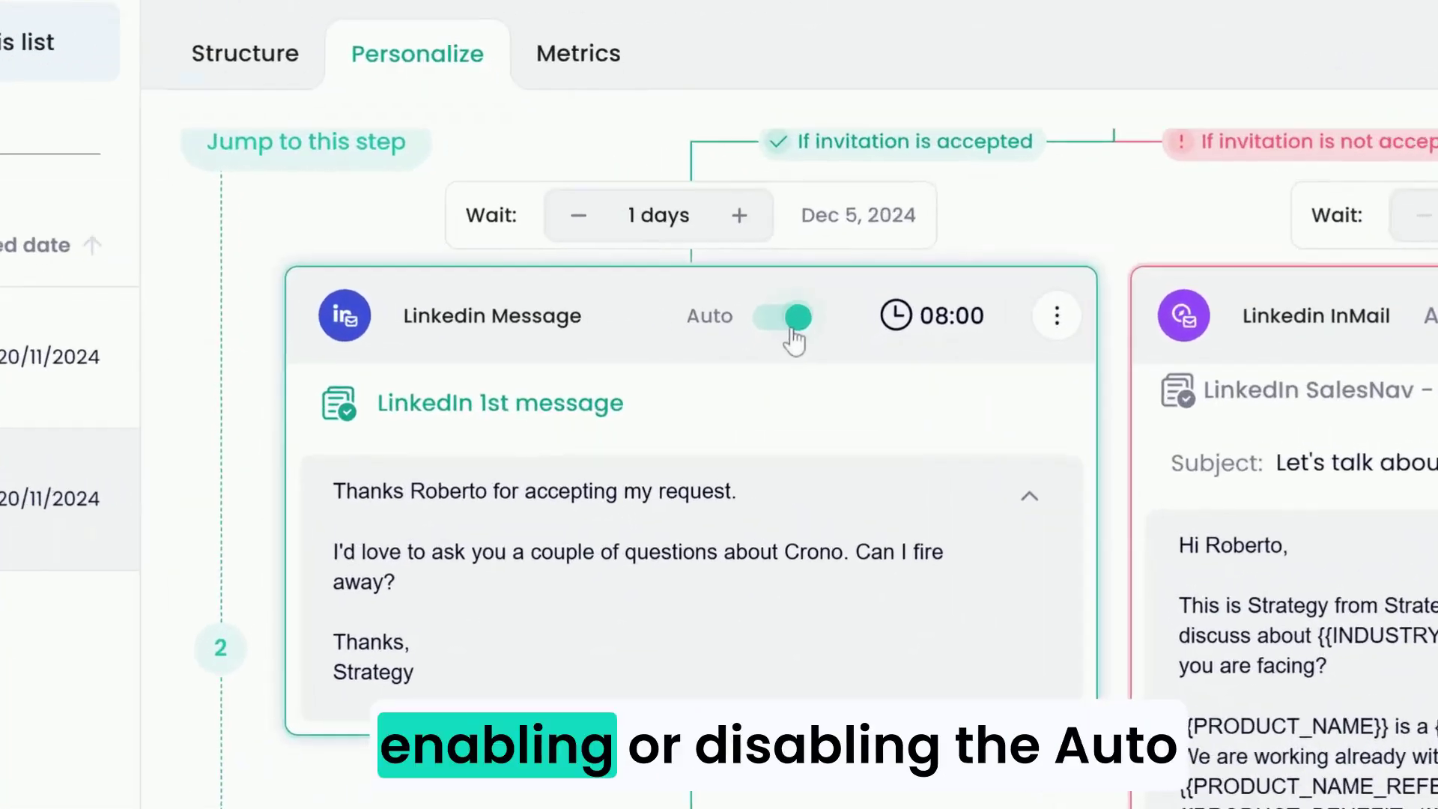
{"action": "left_click", "coordinate": [590, 701]}
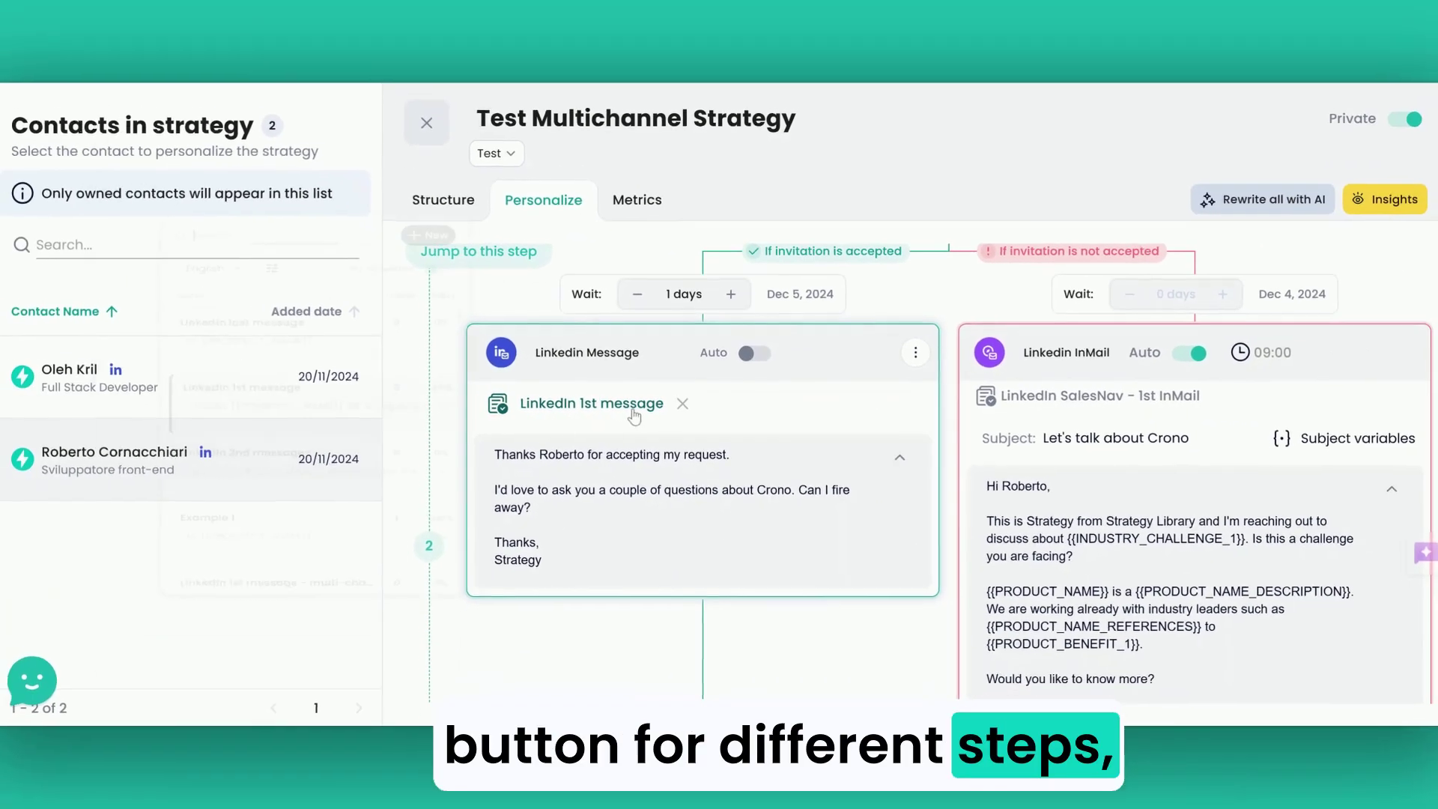
{"action": "left_click", "coordinate": [621, 420]}
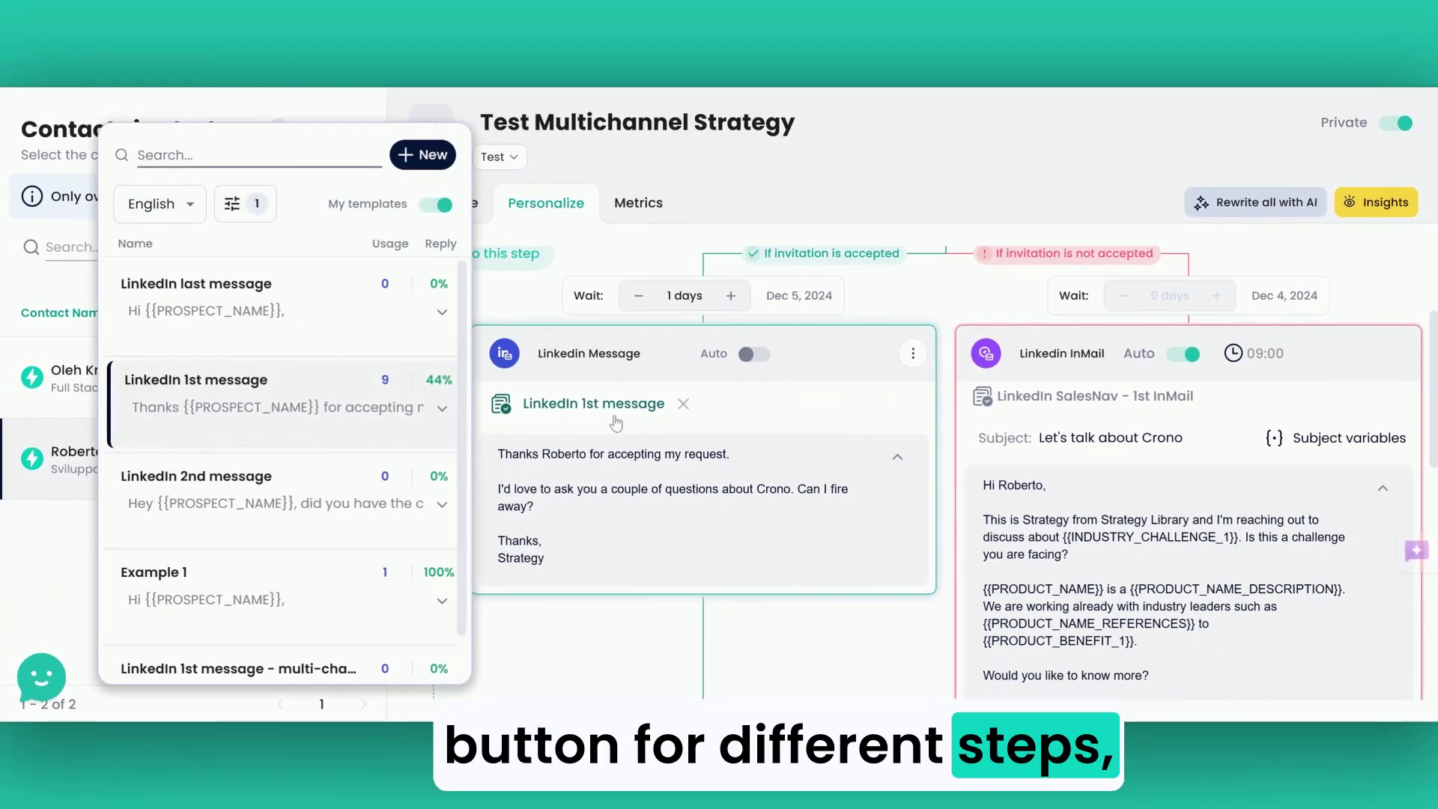
{"action": "left_click", "coordinate": [311, 503]}
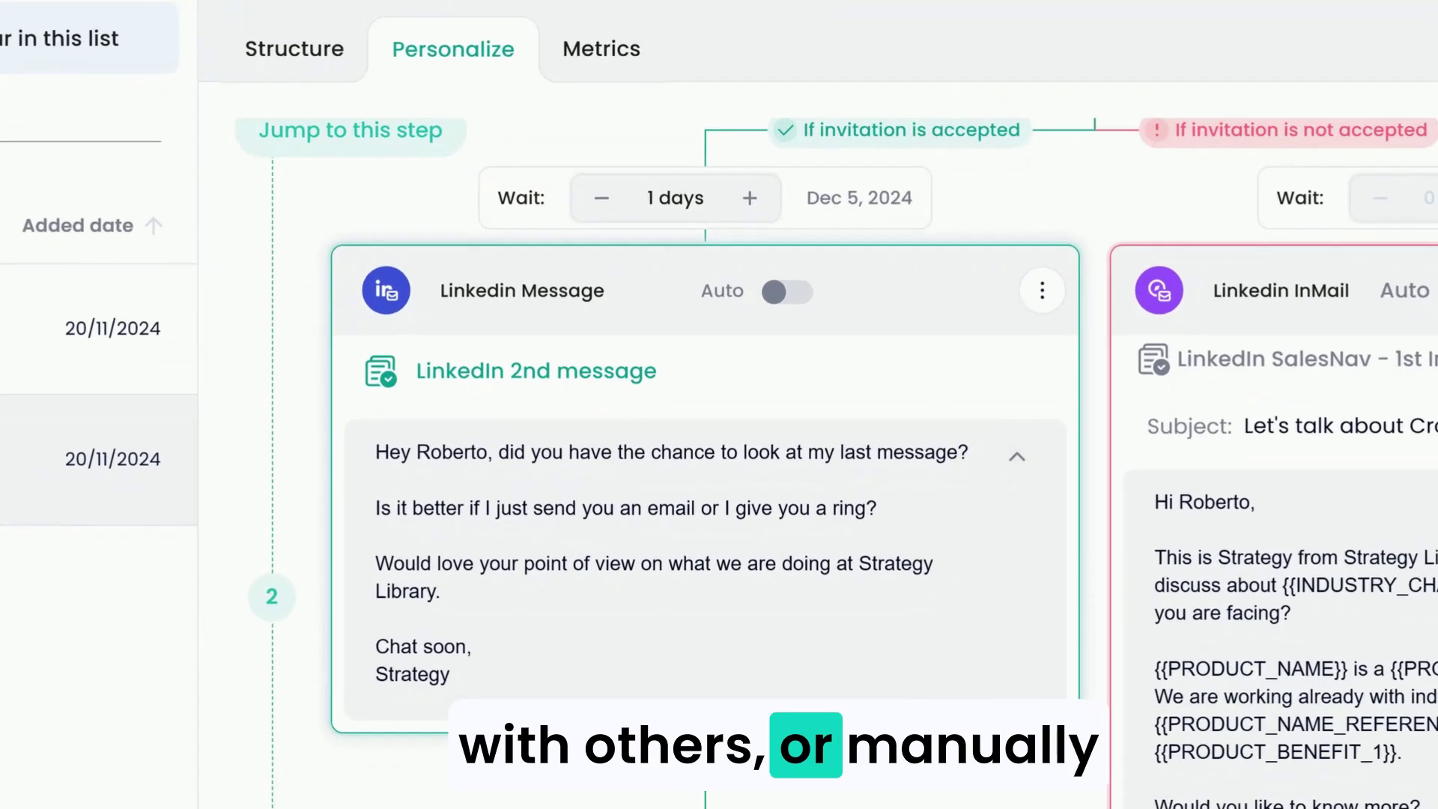
Add the line "How are you?" below the opening sentence of the contact's LinkedIn message.
{"action": "left_click", "coordinate": [869, 454]}
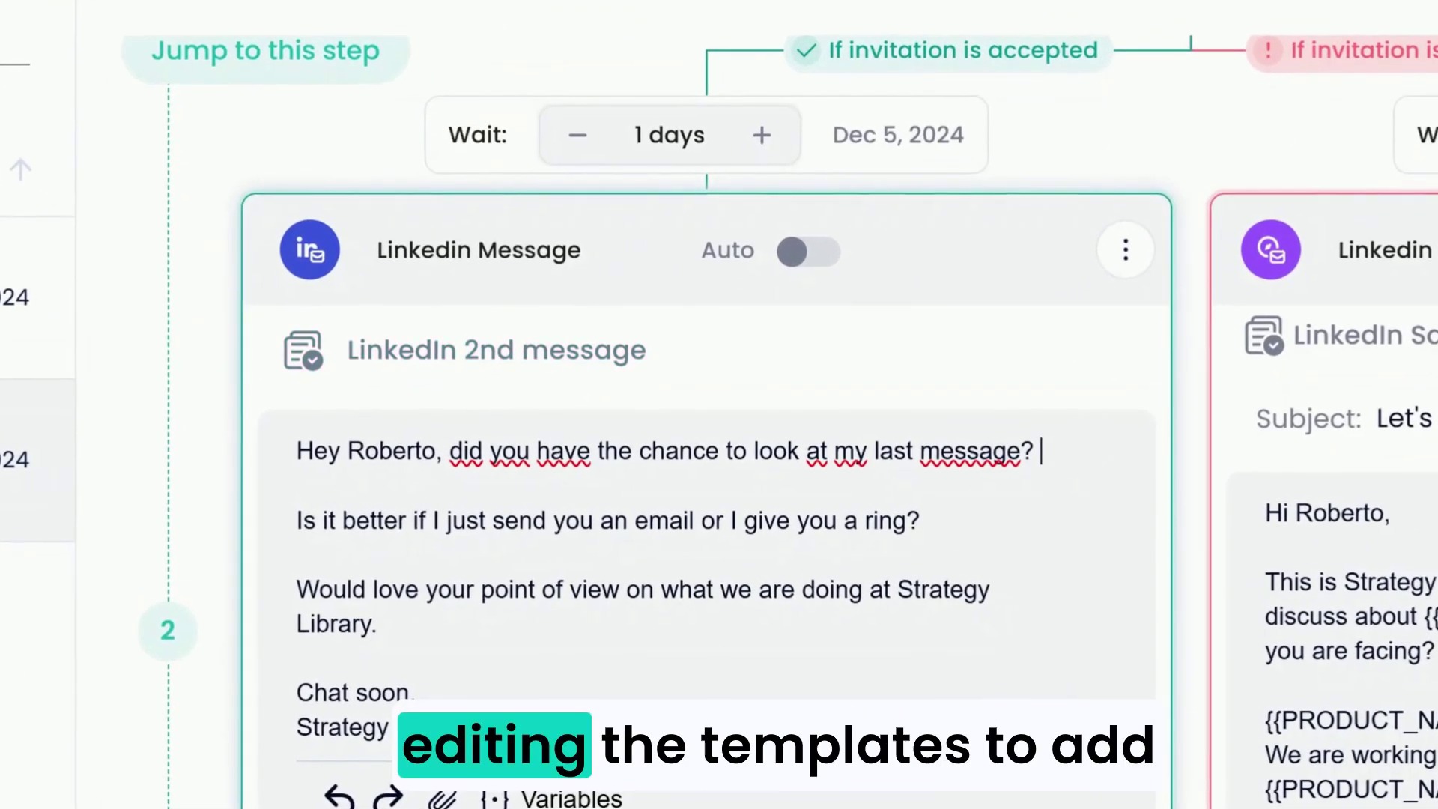
{"action": "key", "text": "Return"}
{"action": "type", "text": "How are you?"}
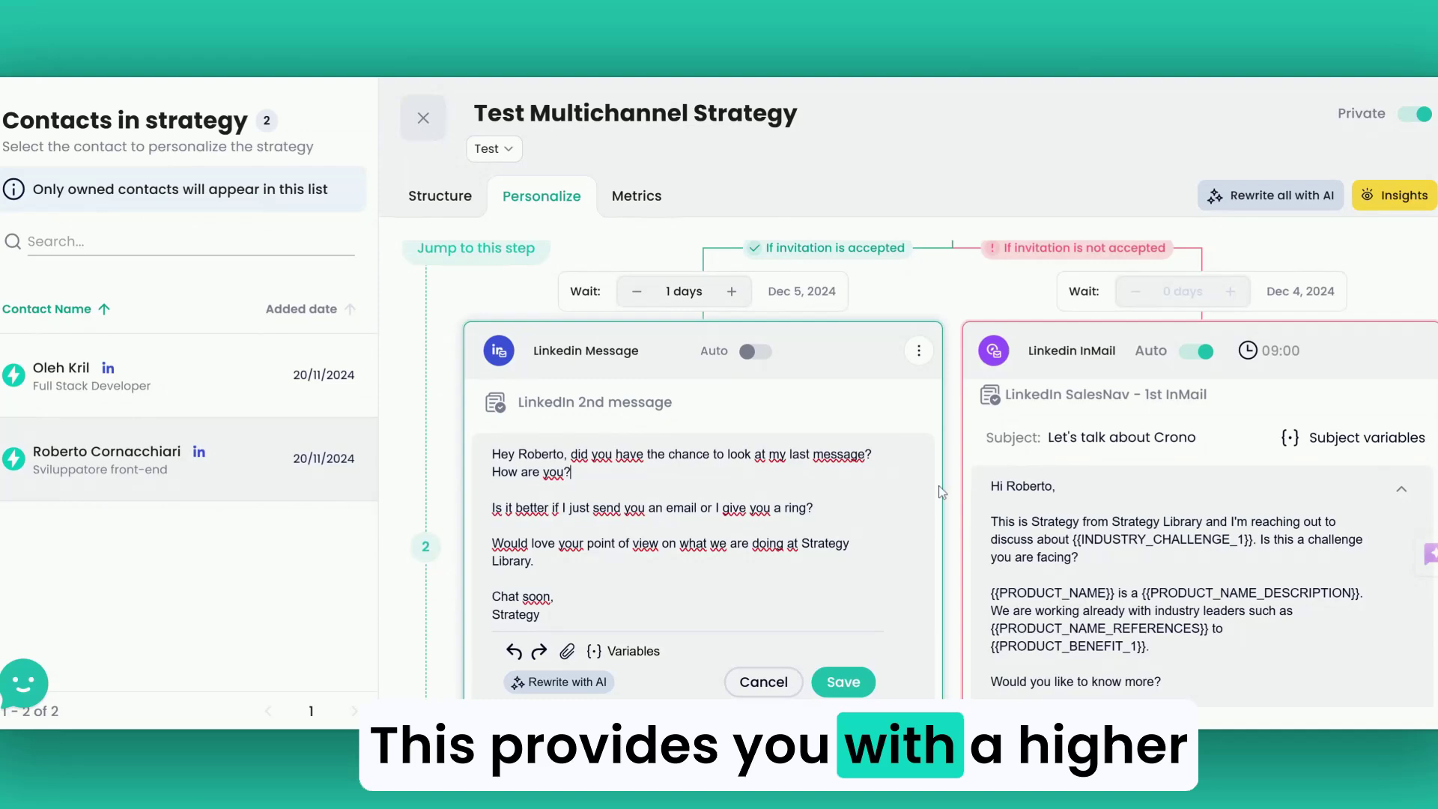
{"action": "scroll", "coordinate": [941, 492], "scroll_direction": "down", "scroll_amount": 2}
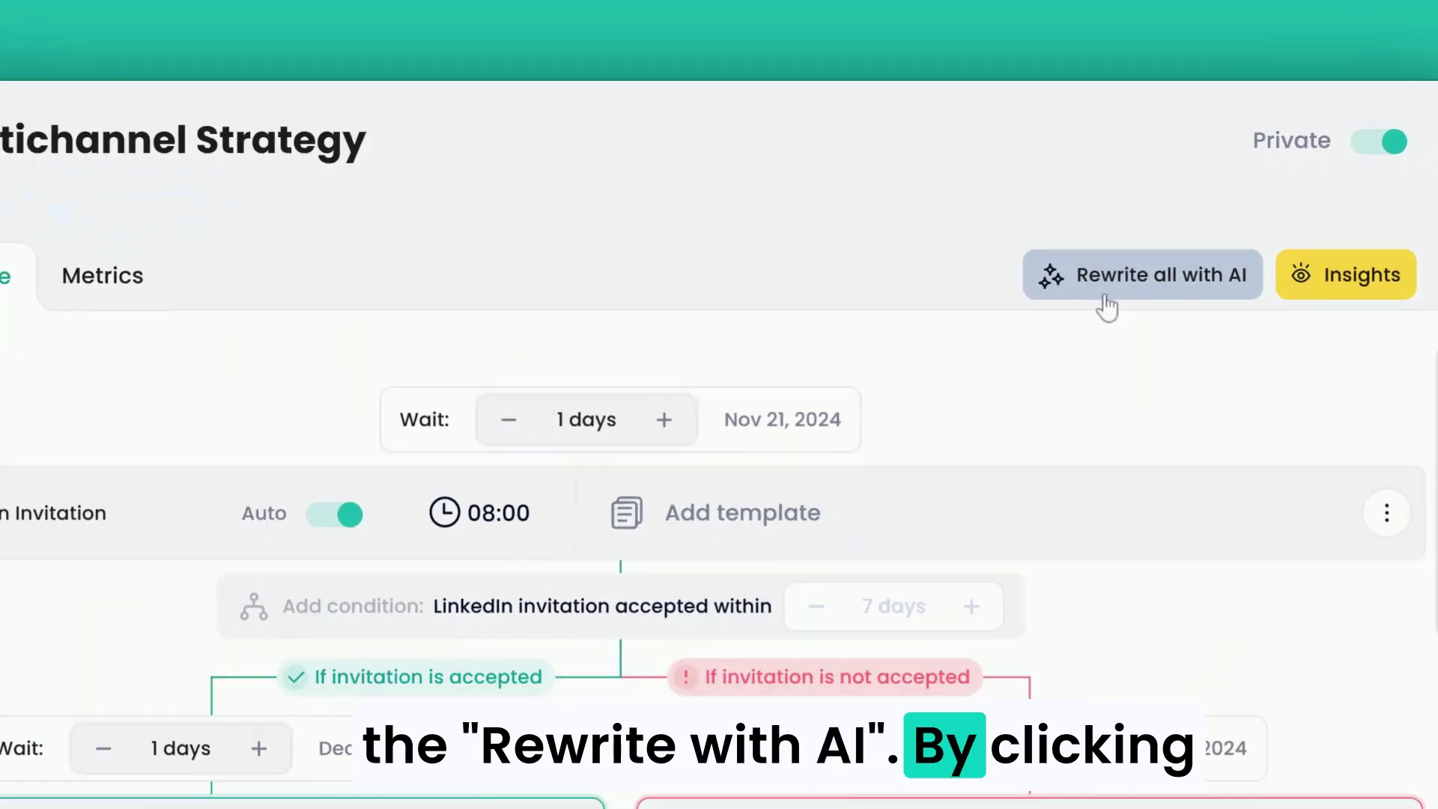
Open the AI rewrite insights for the selected contact and expand their work experience.
{"action": "left_click", "coordinate": [1047, 333]}
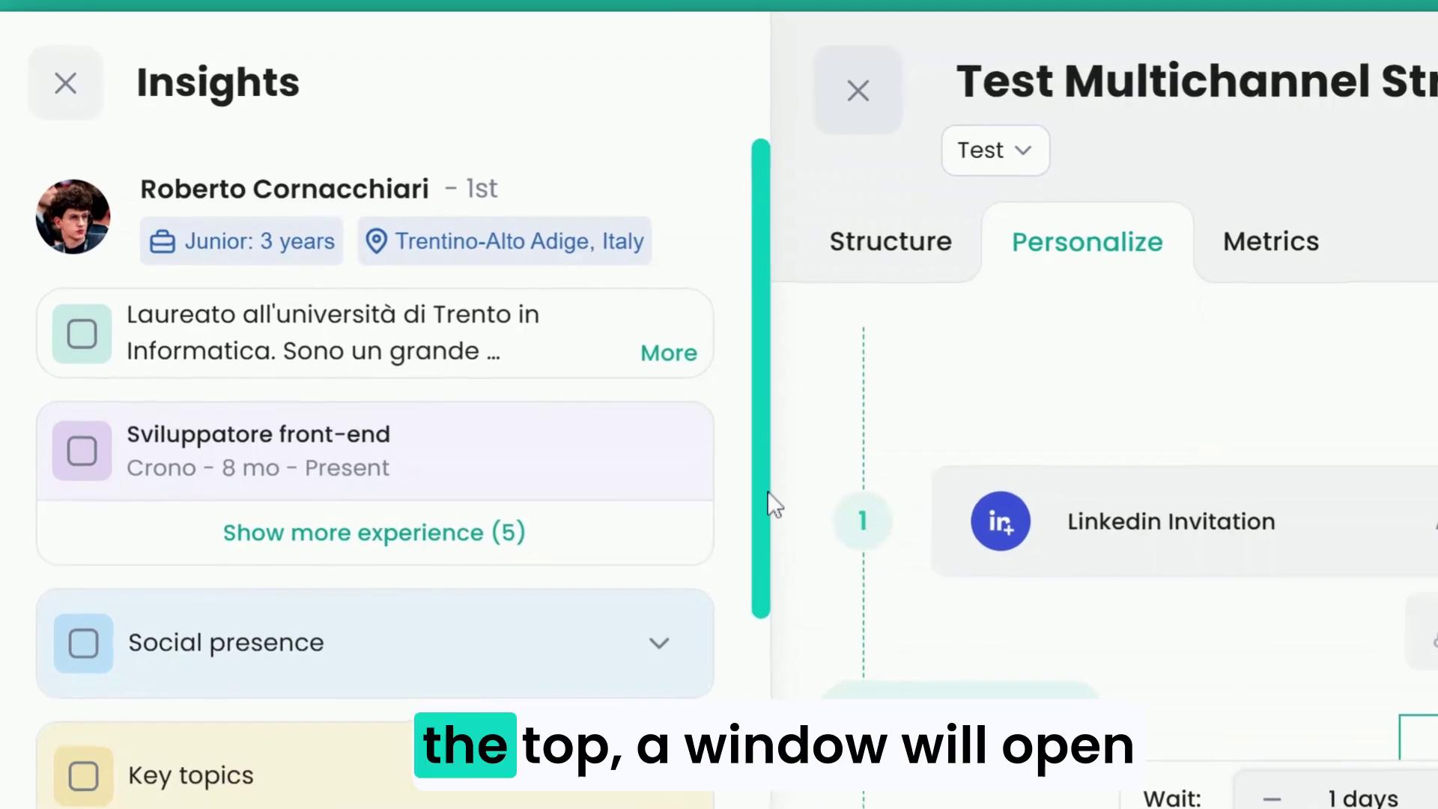
{"action": "left_click_drag", "start_coordinate": [770, 492], "coordinate": [752, 534]}
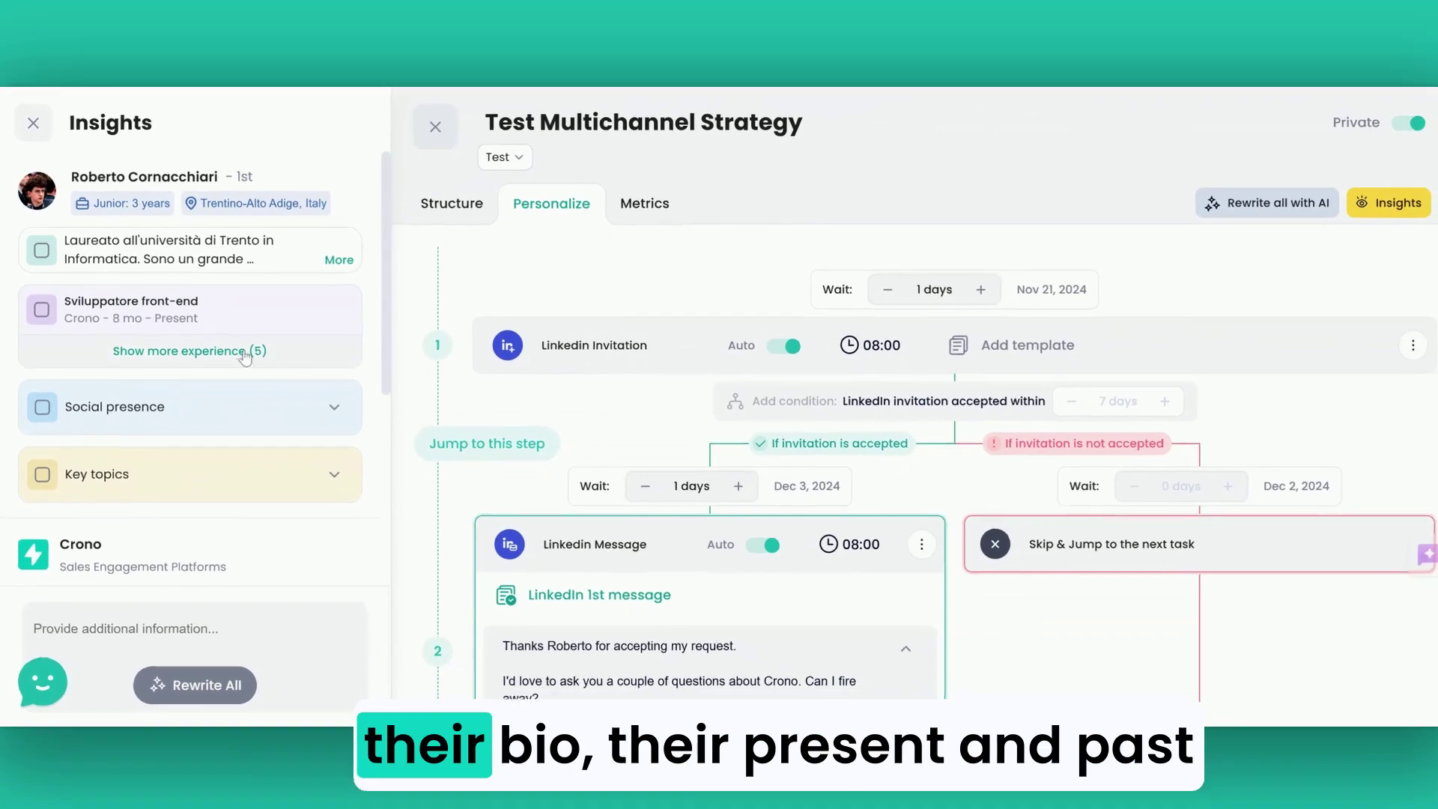
{"action": "left_click", "coordinate": [509, 414]}
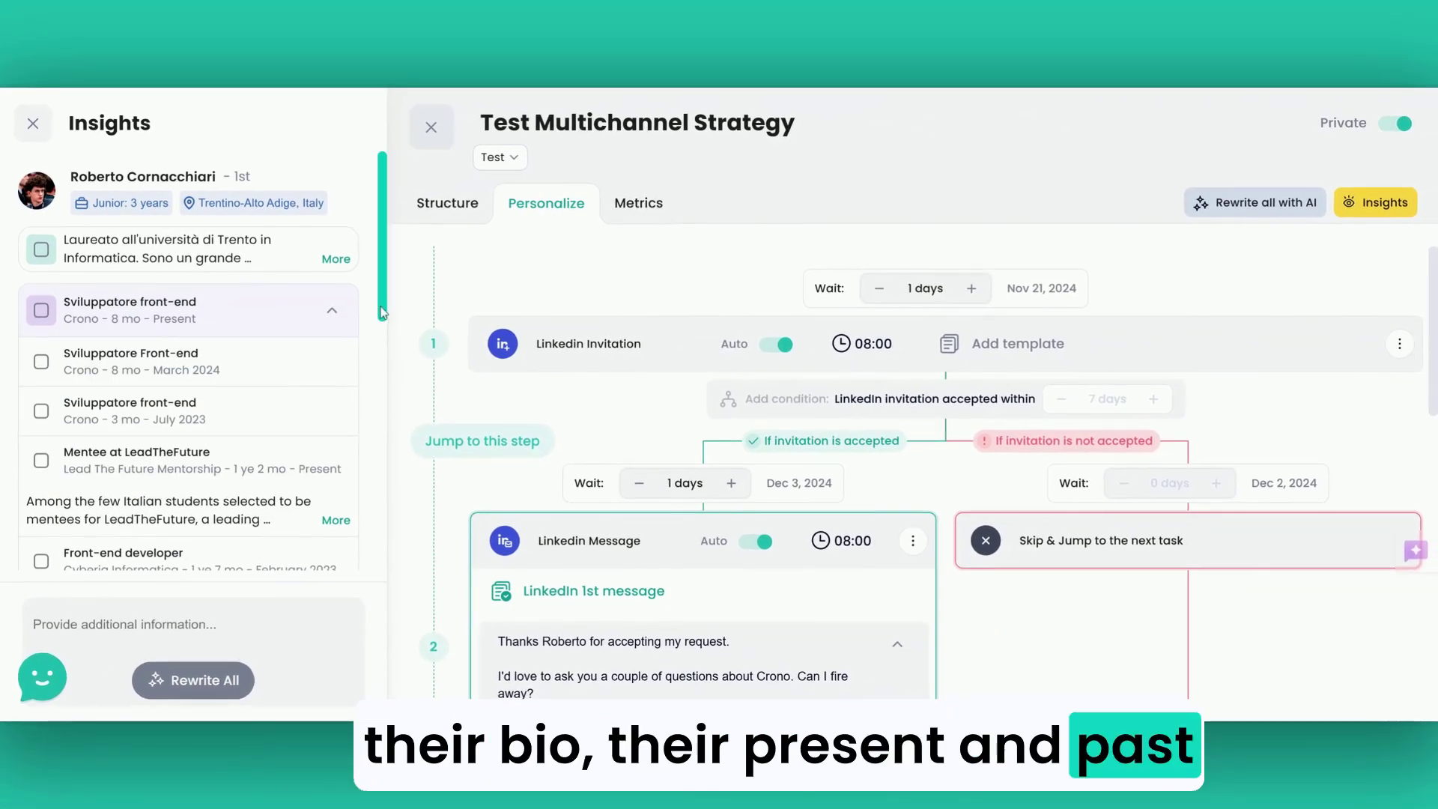
Expand the contact's social presence and the full company description in the AI rewrite insights.
{"action": "left_click_drag", "start_coordinate": [382, 313], "coordinate": [380, 459]}
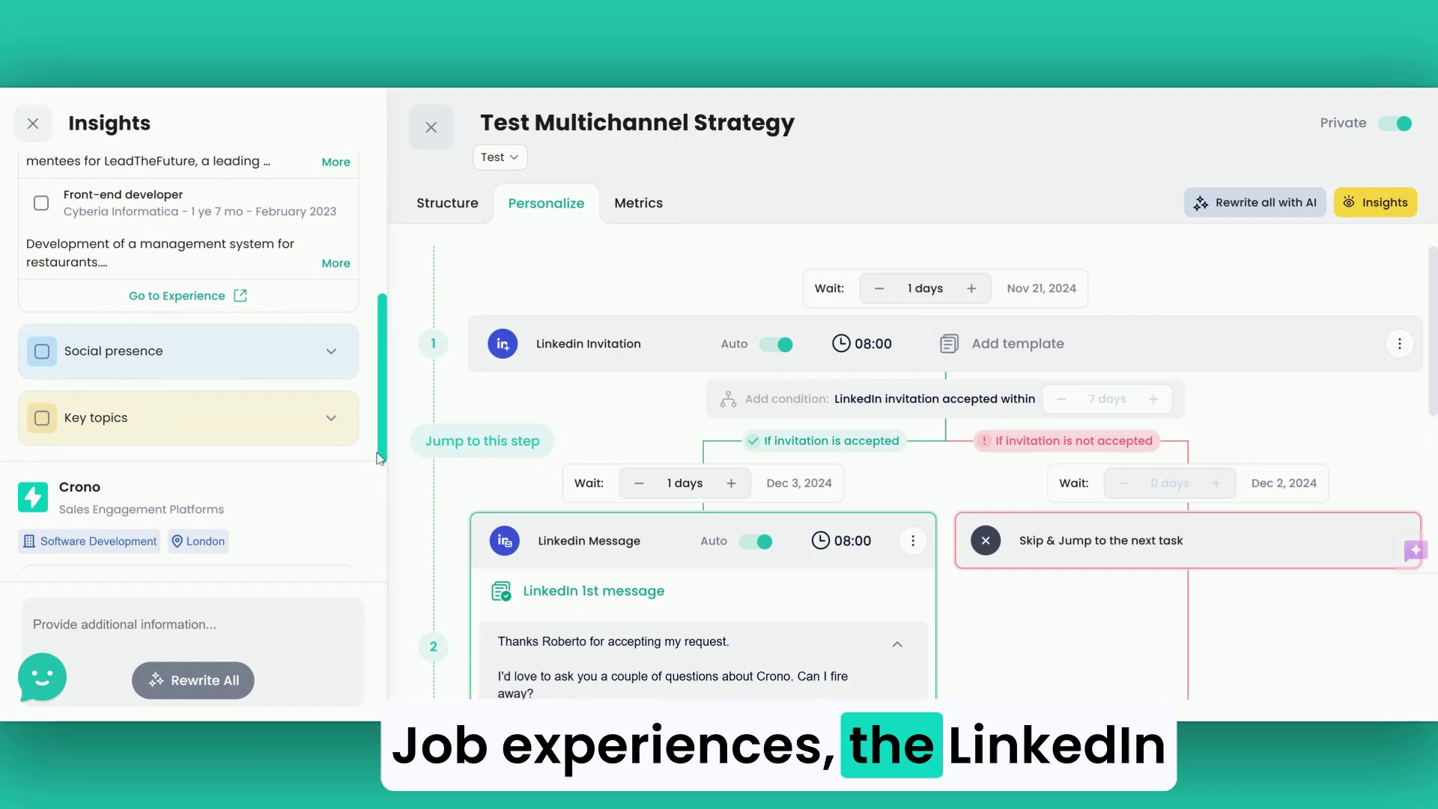
{"action": "left_click", "coordinate": [330, 349]}
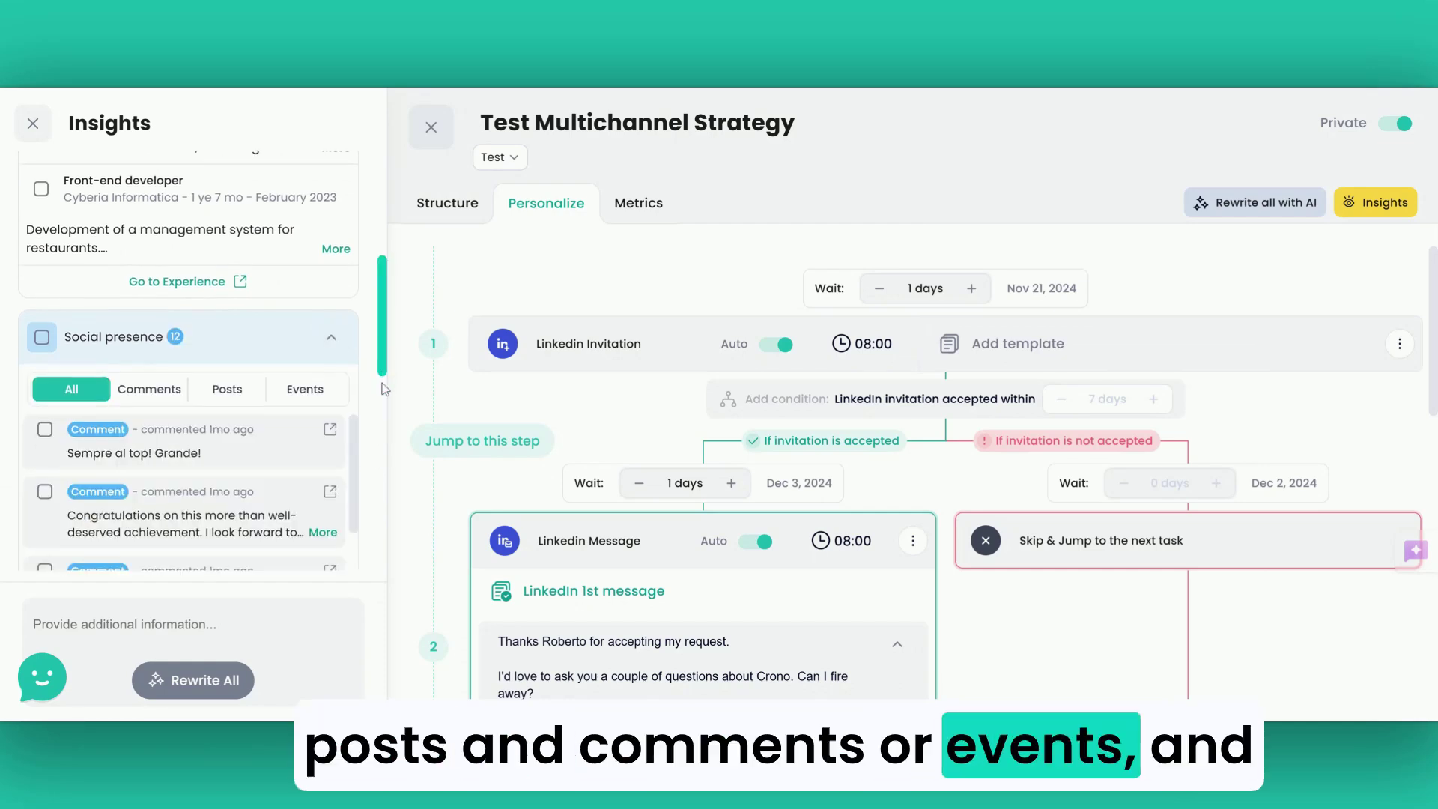
{"action": "left_click_drag", "start_coordinate": [384, 388], "coordinate": [385, 510]}
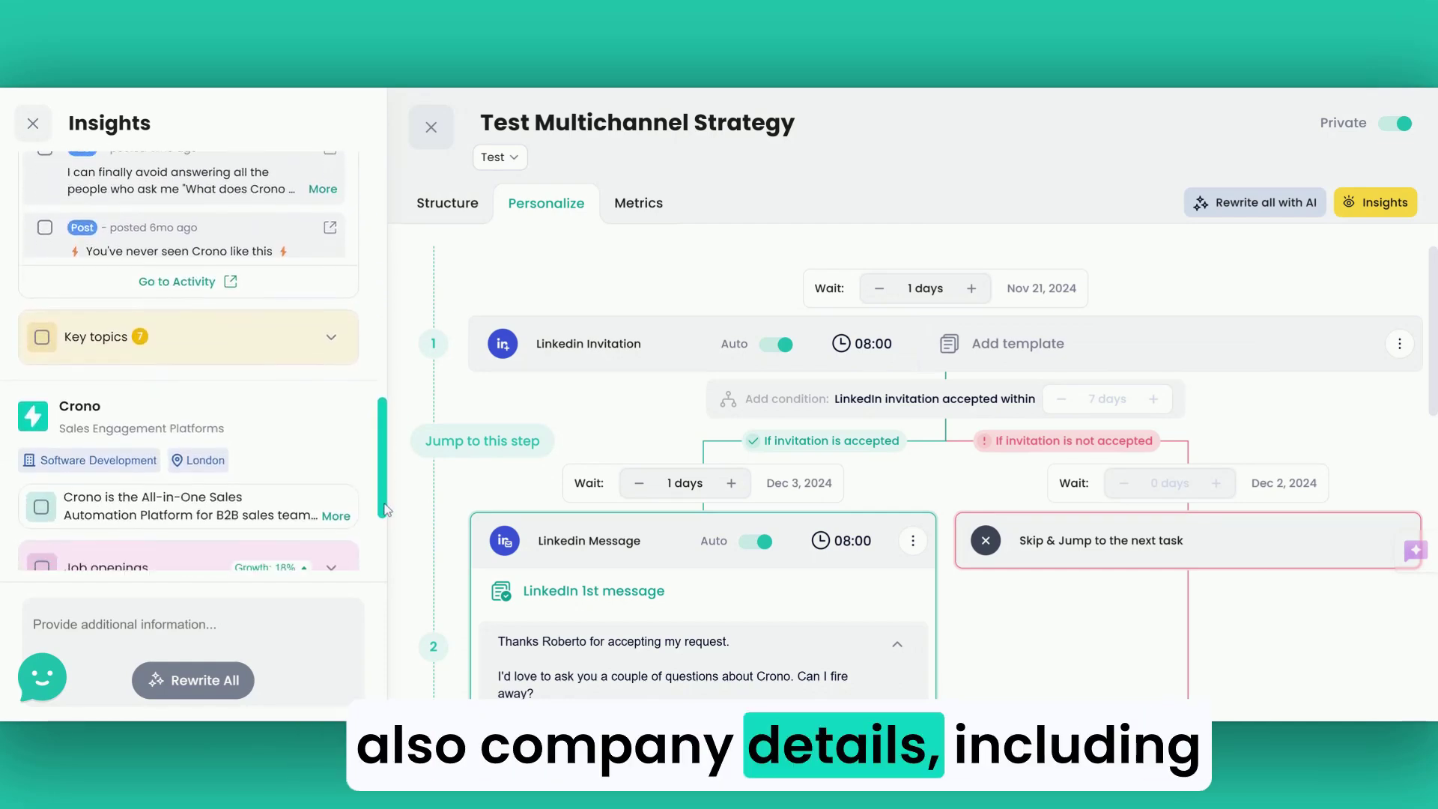
{"action": "left_click", "coordinate": [336, 442]}
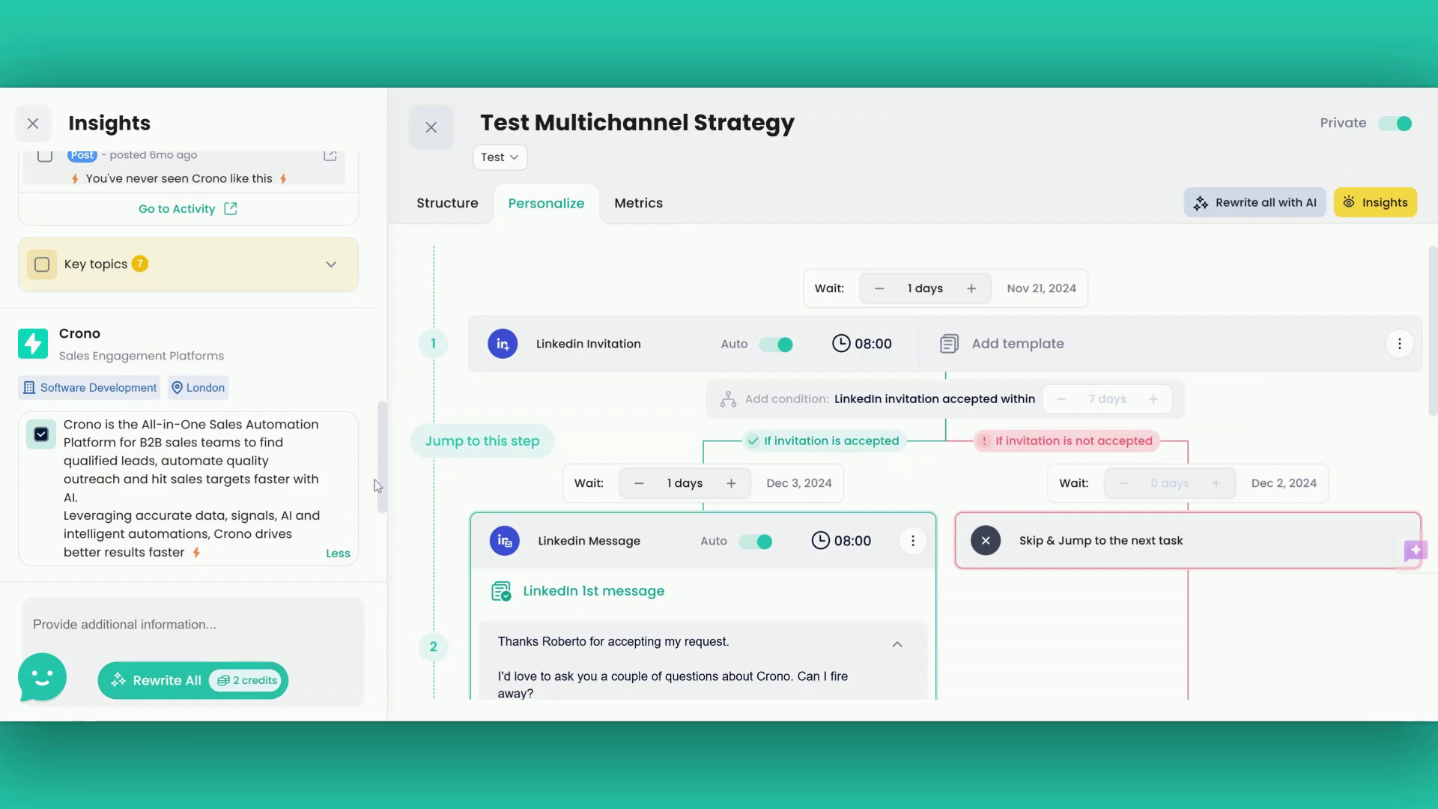
Rewrite all of the contact's templates with AI, using the company description and their present front-end job at Crono as insights.
{"action": "left_click_drag", "start_coordinate": [377, 485], "coordinate": [276, 219]}
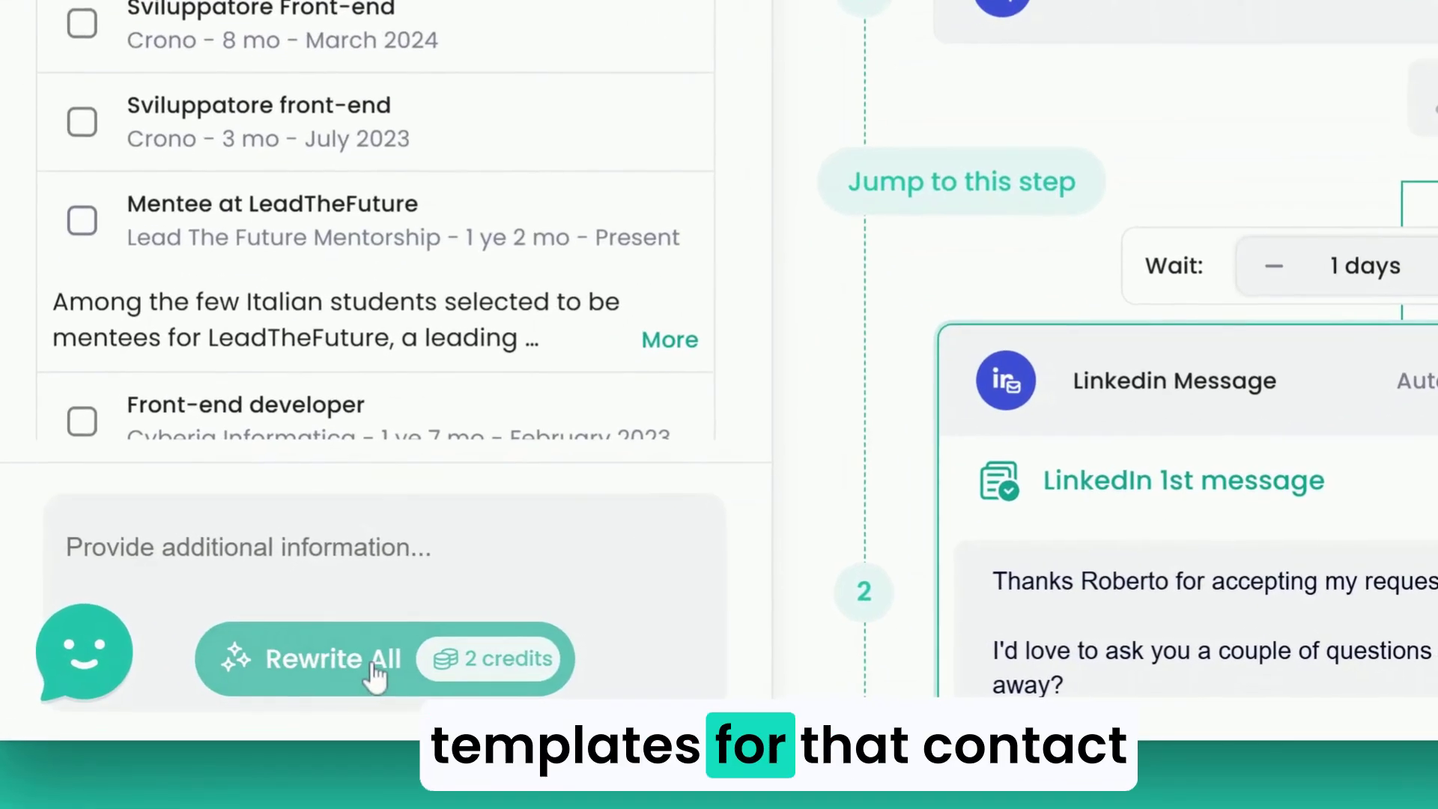
{"action": "left_click", "coordinate": [373, 665]}
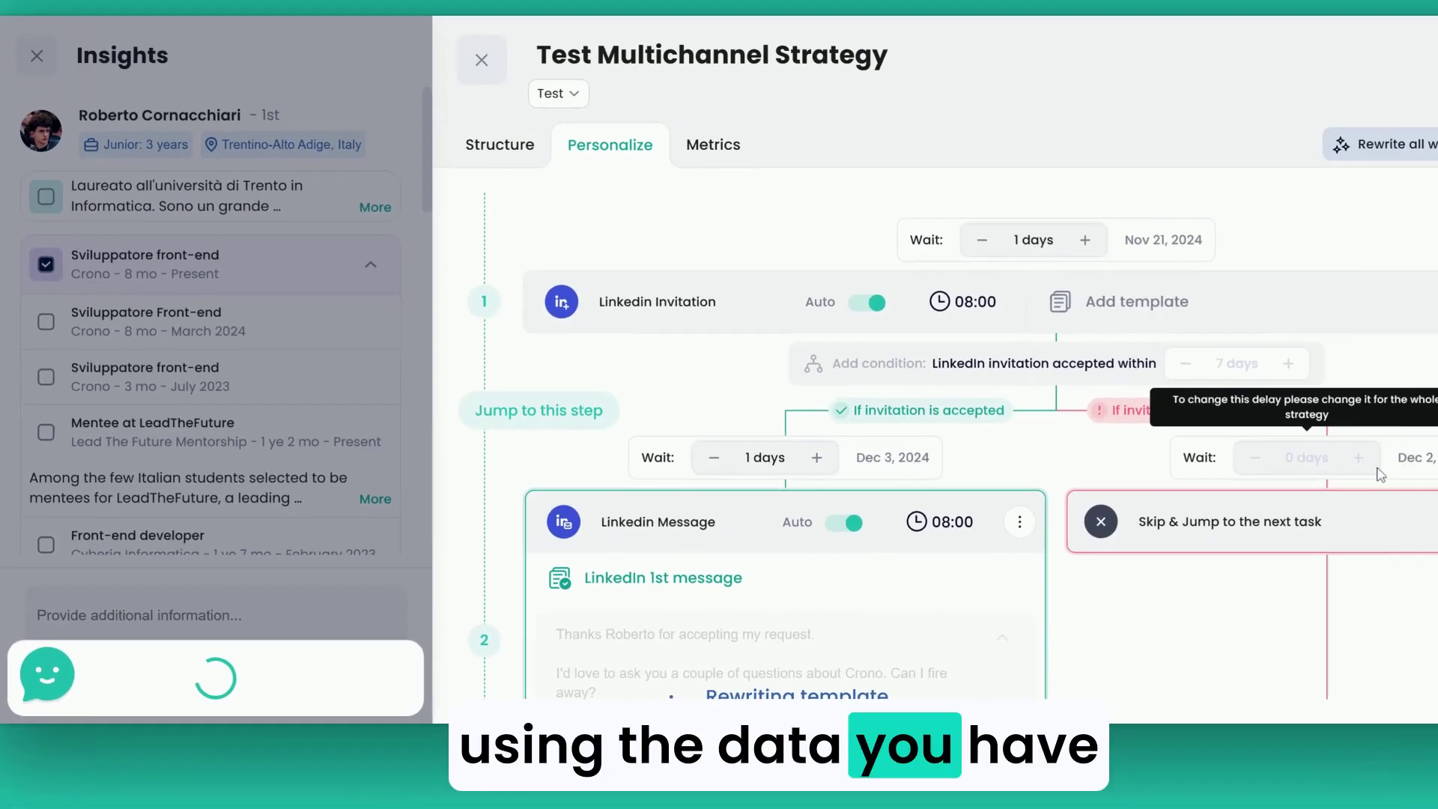
{"action": "scroll", "coordinate": [1315, 597], "scroll_direction": "down", "scroll_amount": 5}
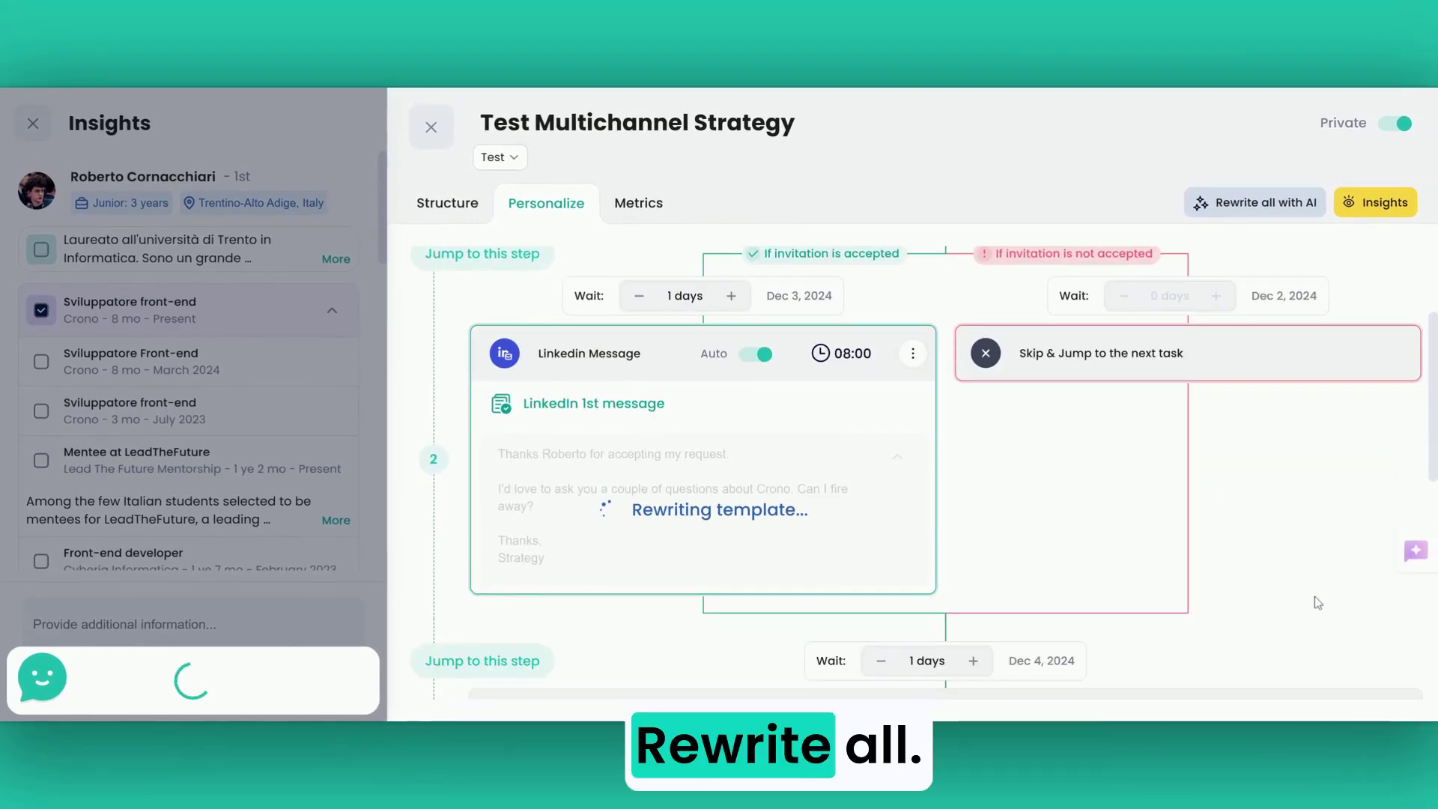
{"action": "scroll", "coordinate": [1315, 597], "scroll_direction": "up", "scroll_amount": 5}
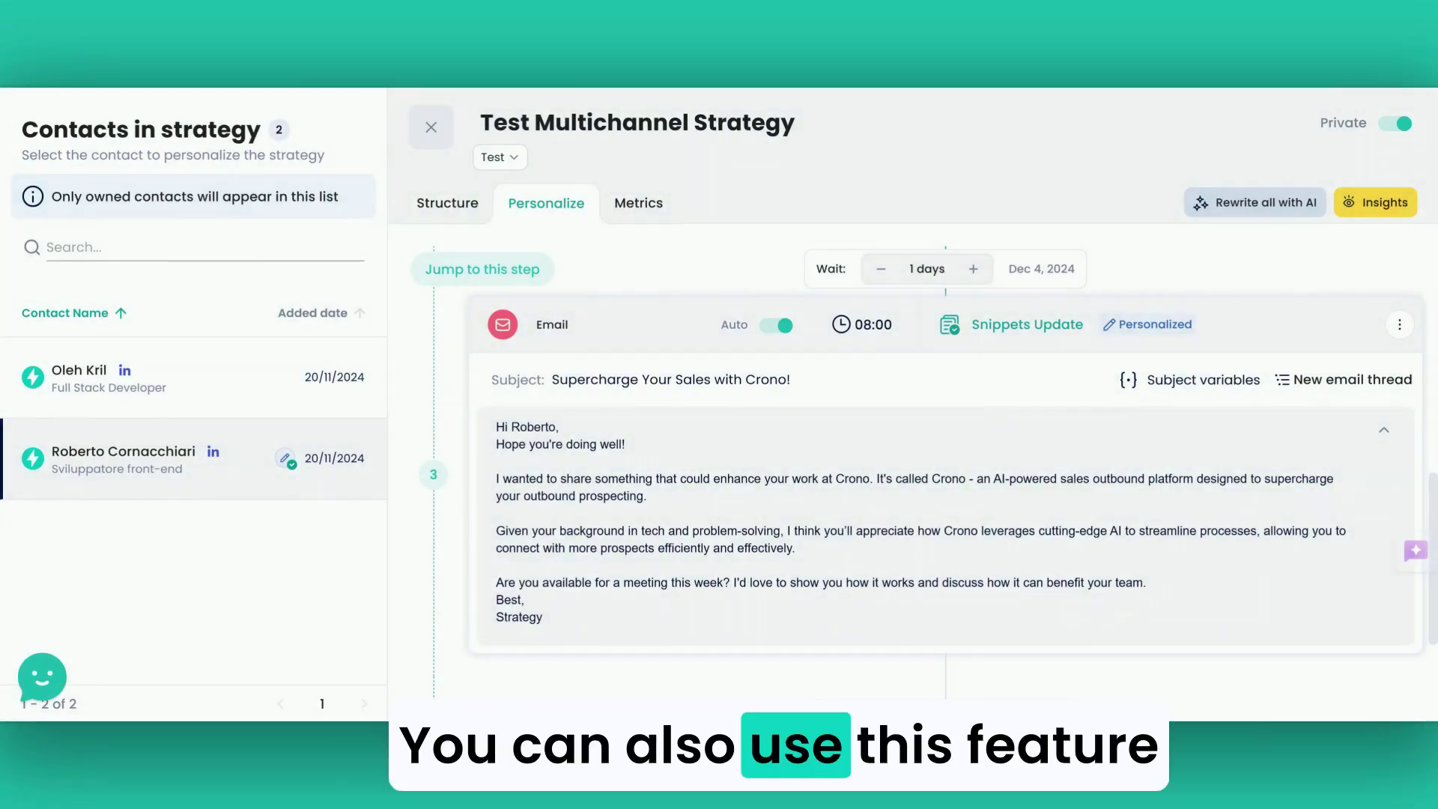
Rewrite only the contact's step 3 email with AI, using their bio and present job as insights.
{"action": "left_click", "coordinate": [648, 496]}
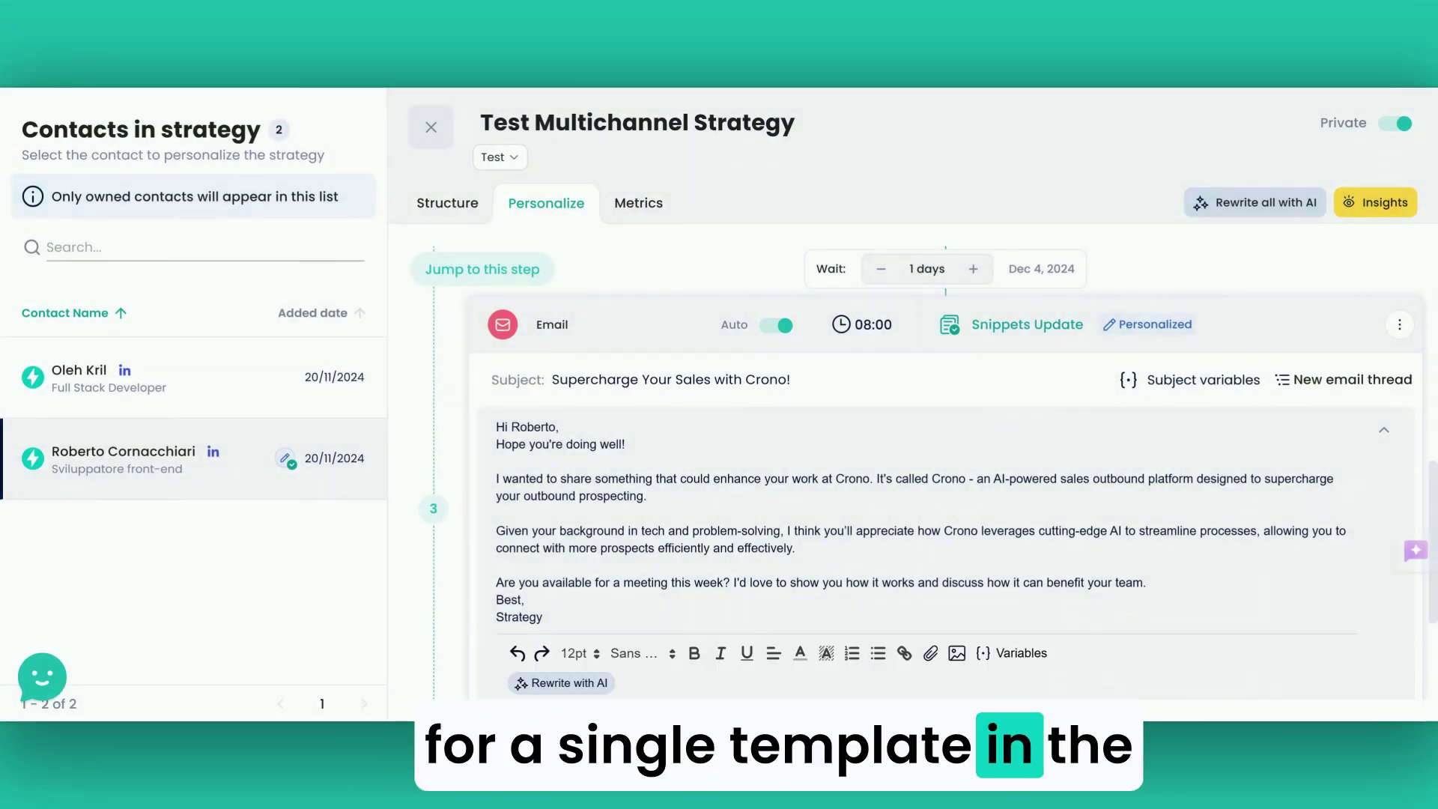
{"action": "scroll", "coordinate": [573, 690], "scroll_direction": "down", "scroll_amount": 1}
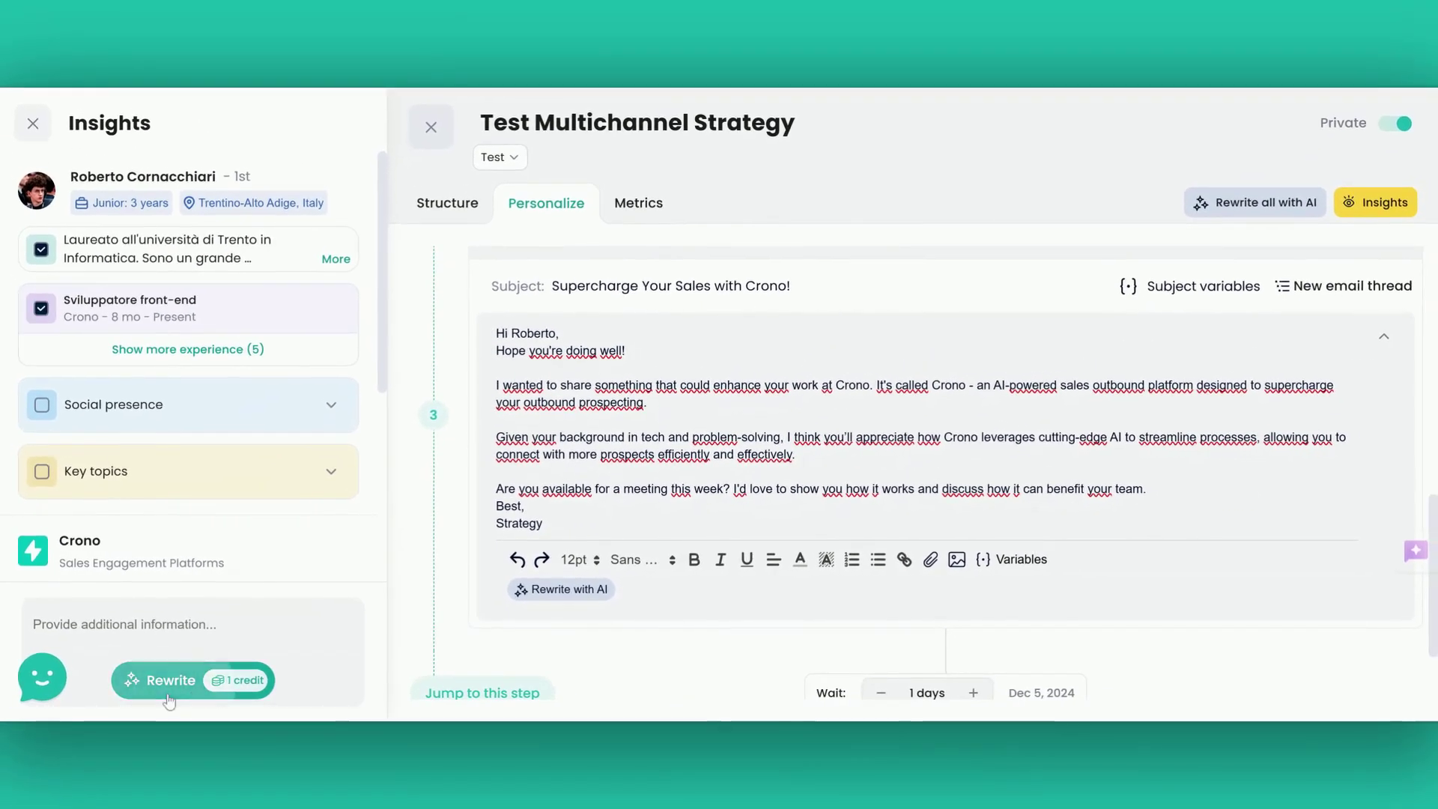
{"action": "left_click", "coordinate": [170, 680]}
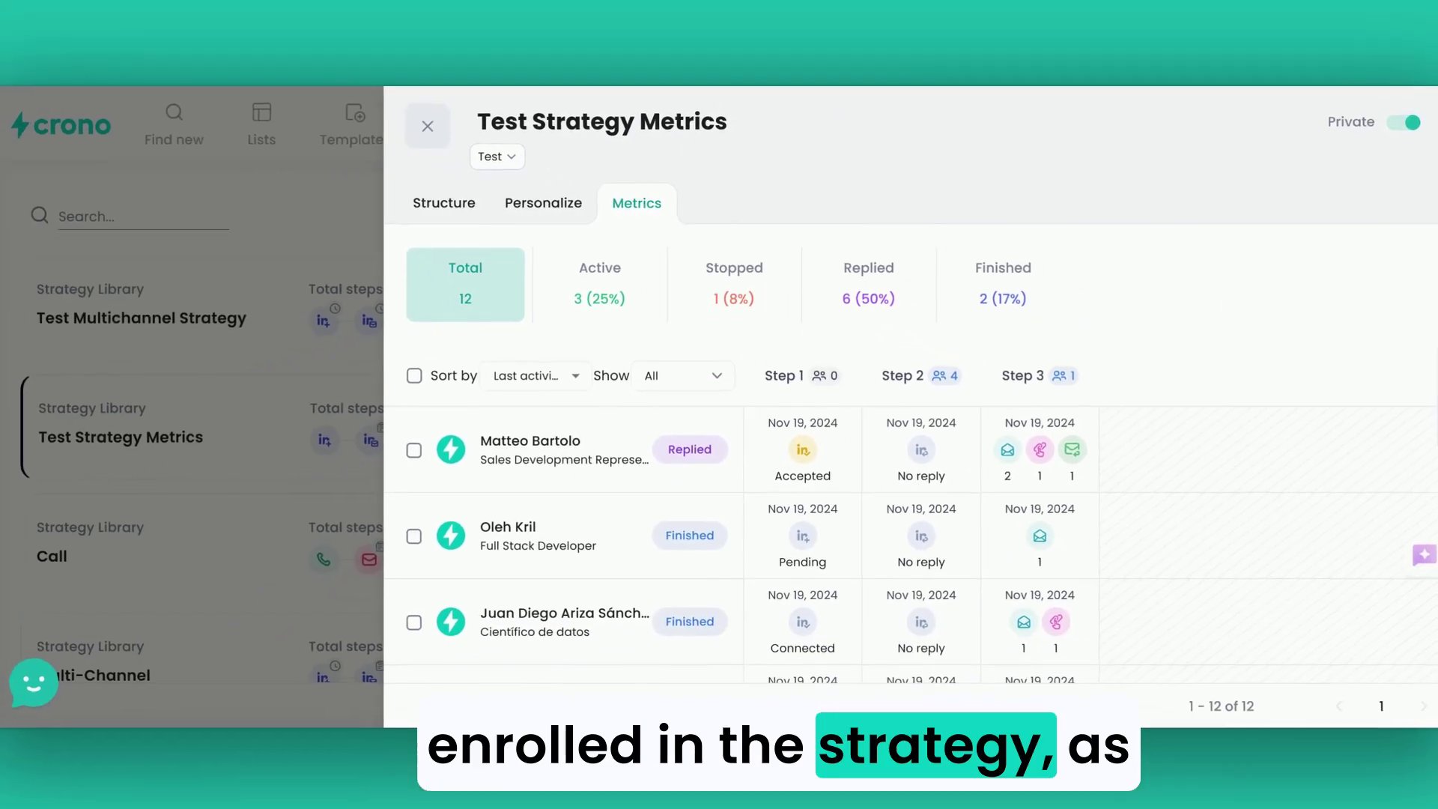
Filter the contacts in the Test Strategy Metrics results by Active, Stopped, Replied and Finished status, ending on Replied.
{"action": "left_click", "coordinate": [560, 311]}
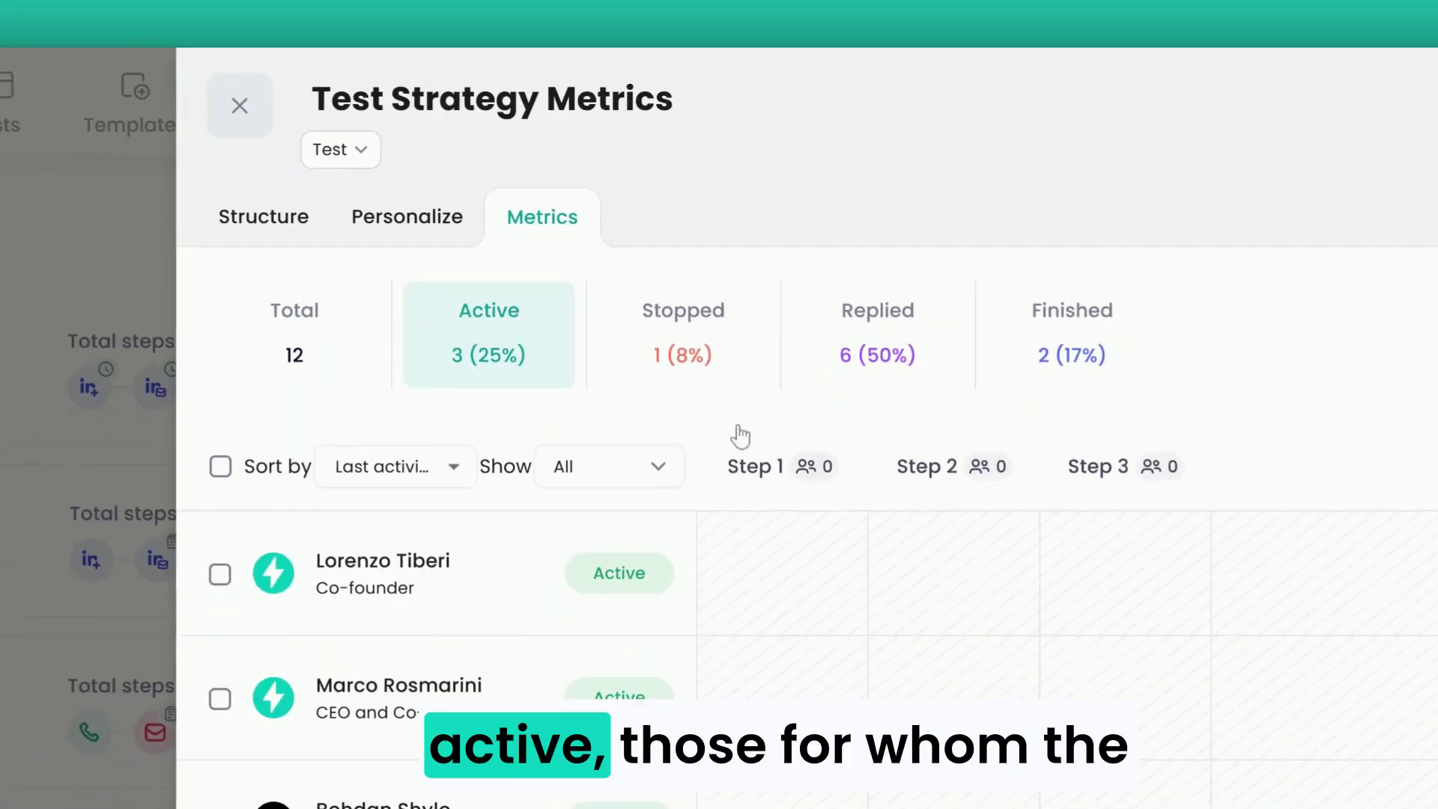
{"action": "left_click", "coordinate": [757, 376]}
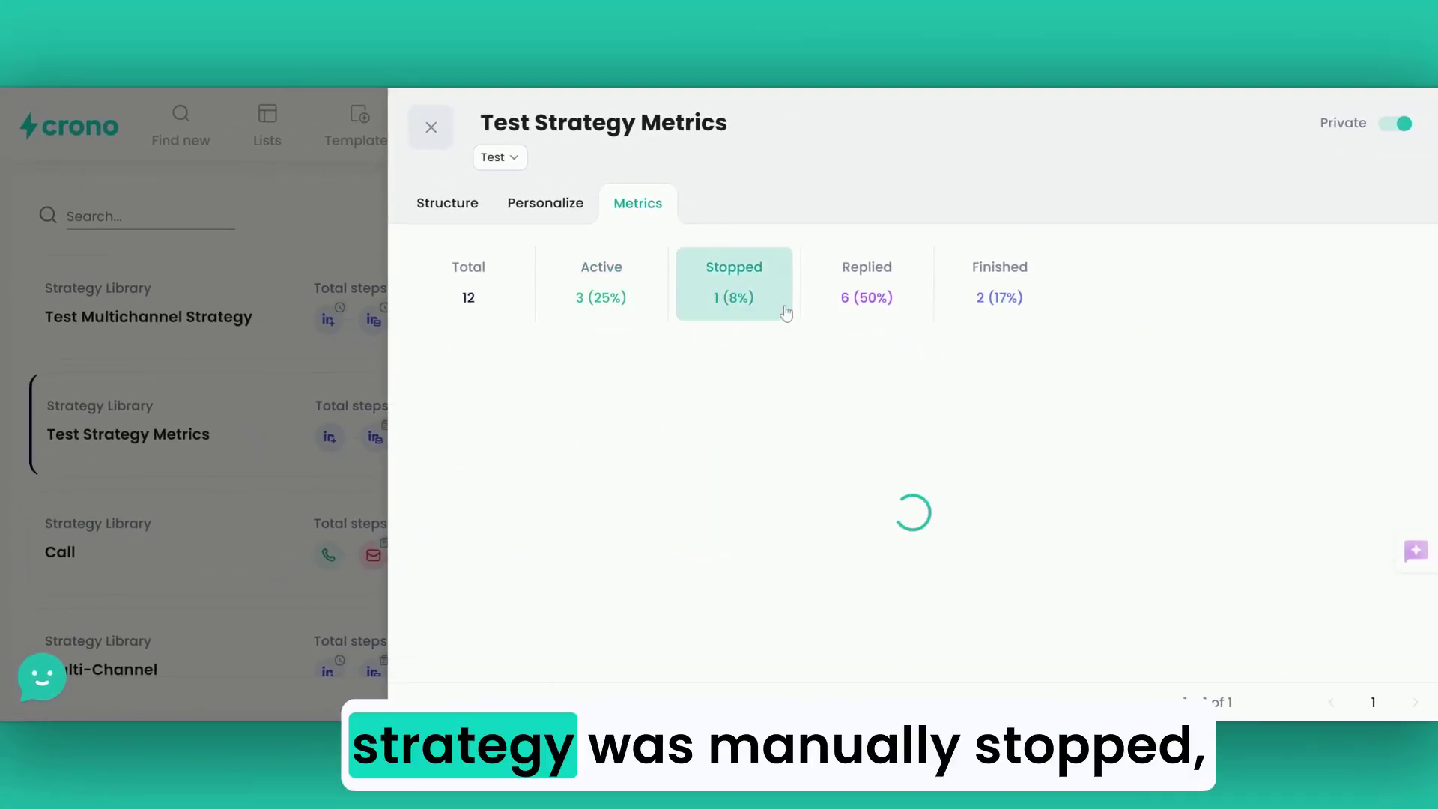
{"action": "left_click", "coordinate": [923, 304]}
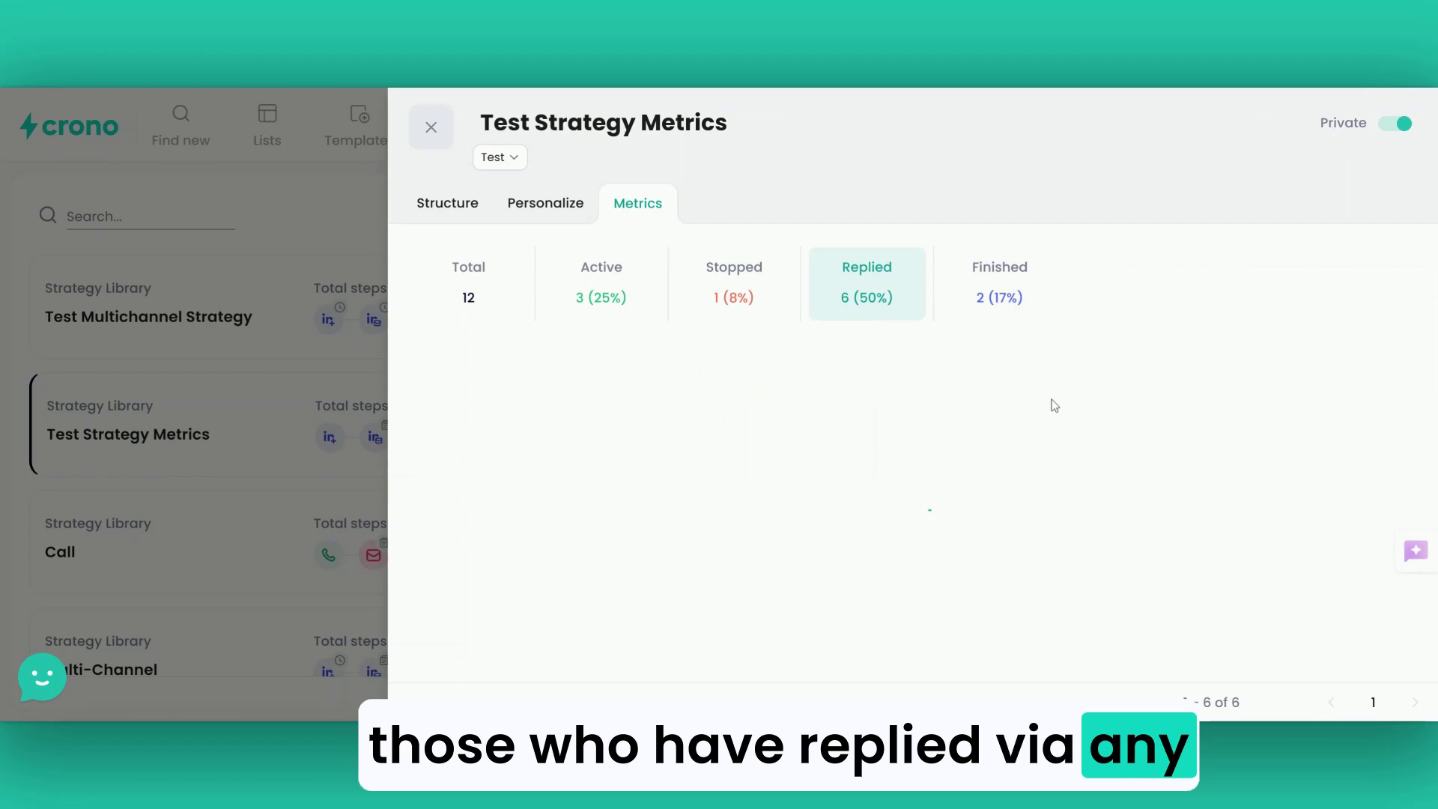
{"action": "left_click", "coordinate": [1047, 298]}
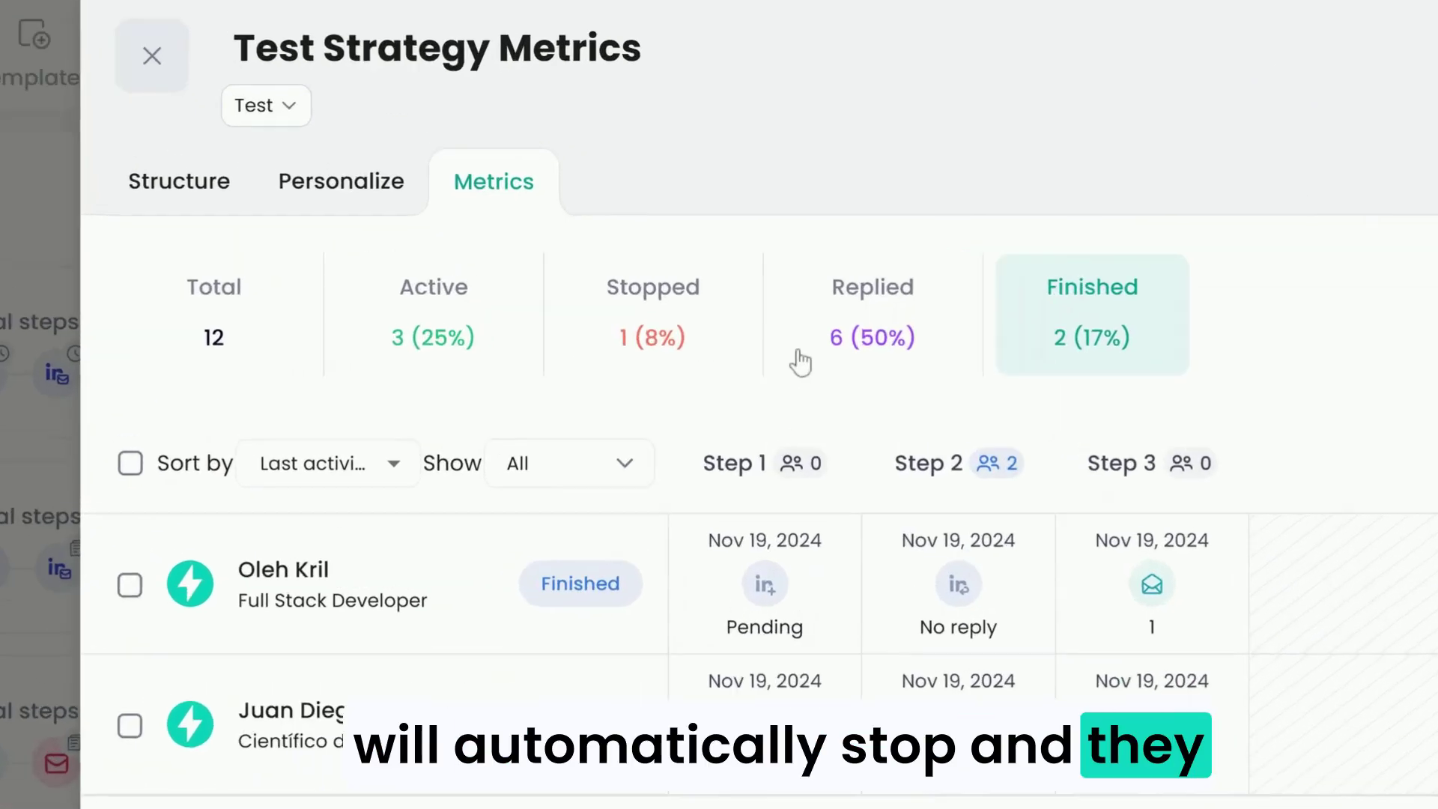
{"action": "left_click", "coordinate": [824, 310]}
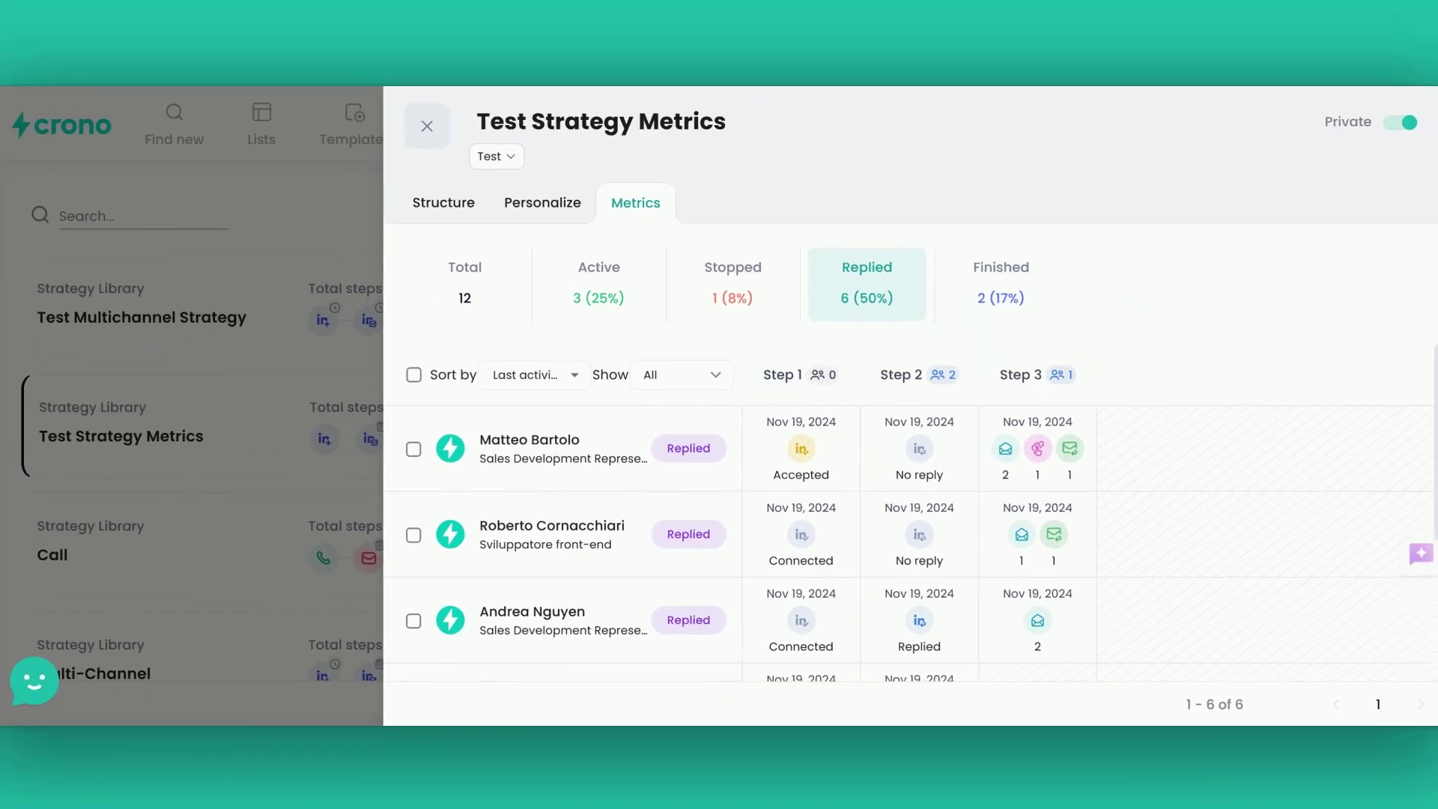
Show all enrolled contacts in the strategy metrics and examine their LinkedIn invitation, LinkedIn message and email results per step.
{"action": "left_click", "coordinate": [499, 313]}
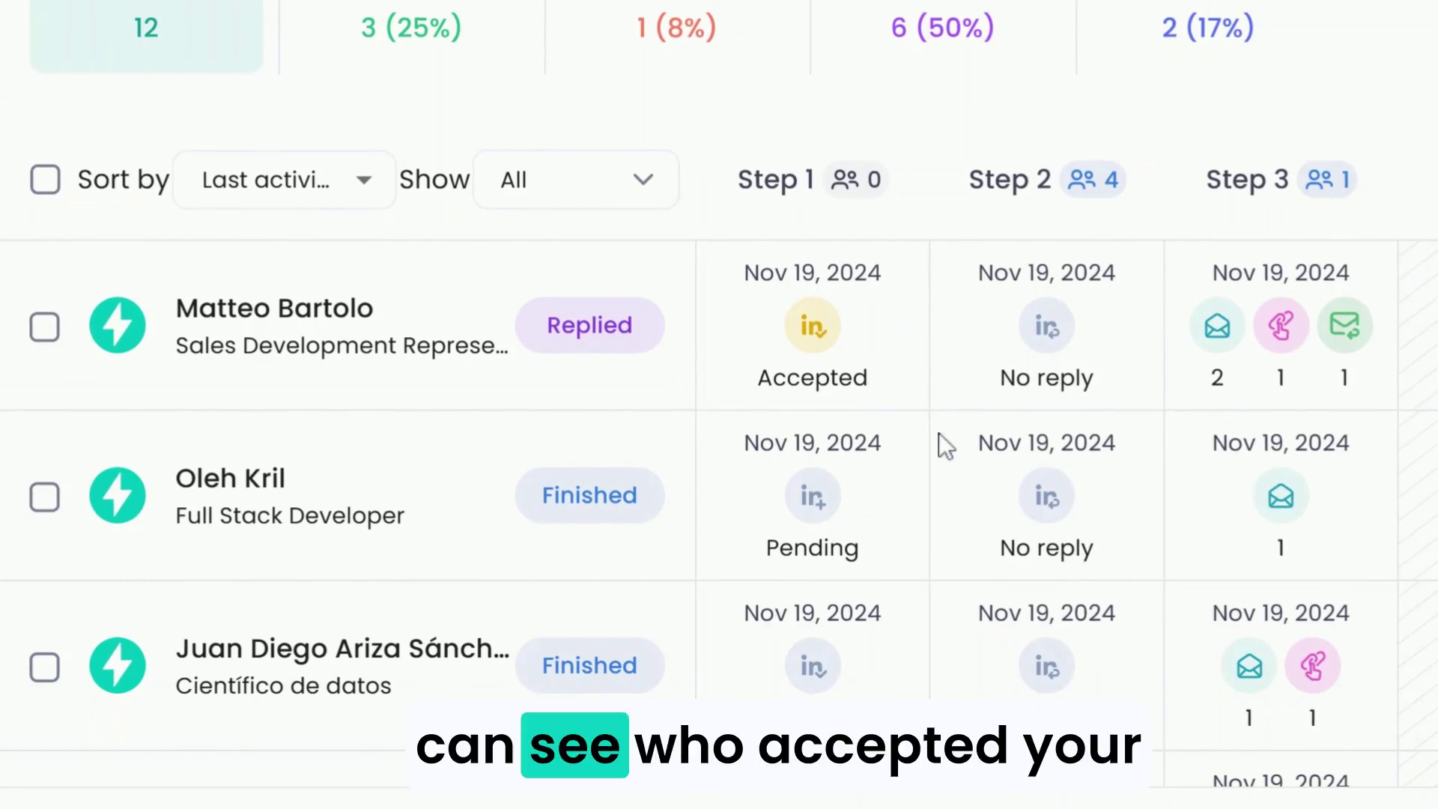
{"action": "scroll", "coordinate": [938, 438], "scroll_direction": "down", "scroll_amount": 3}
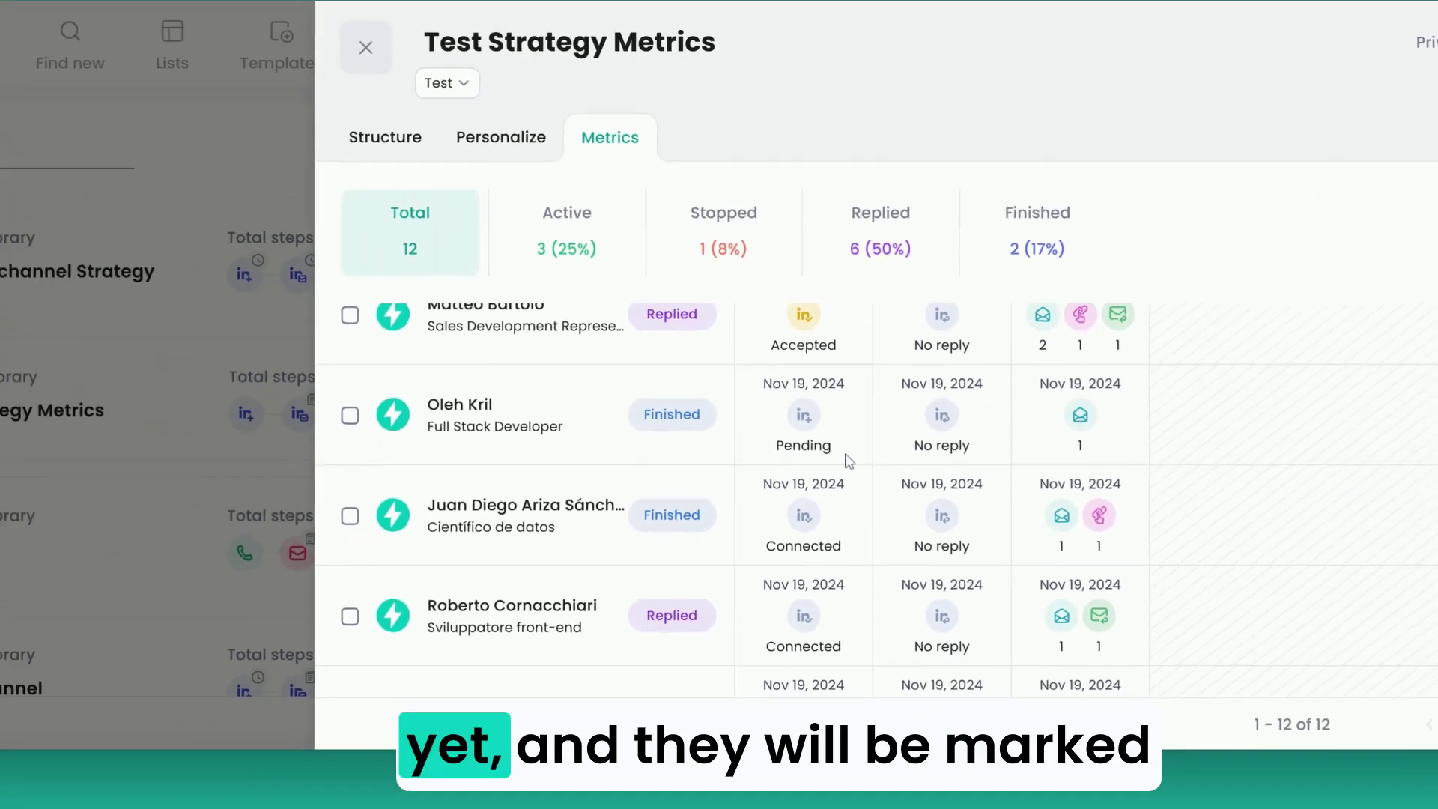
{"action": "scroll", "coordinate": [855, 484], "scroll_direction": "up", "scroll_amount": 2}
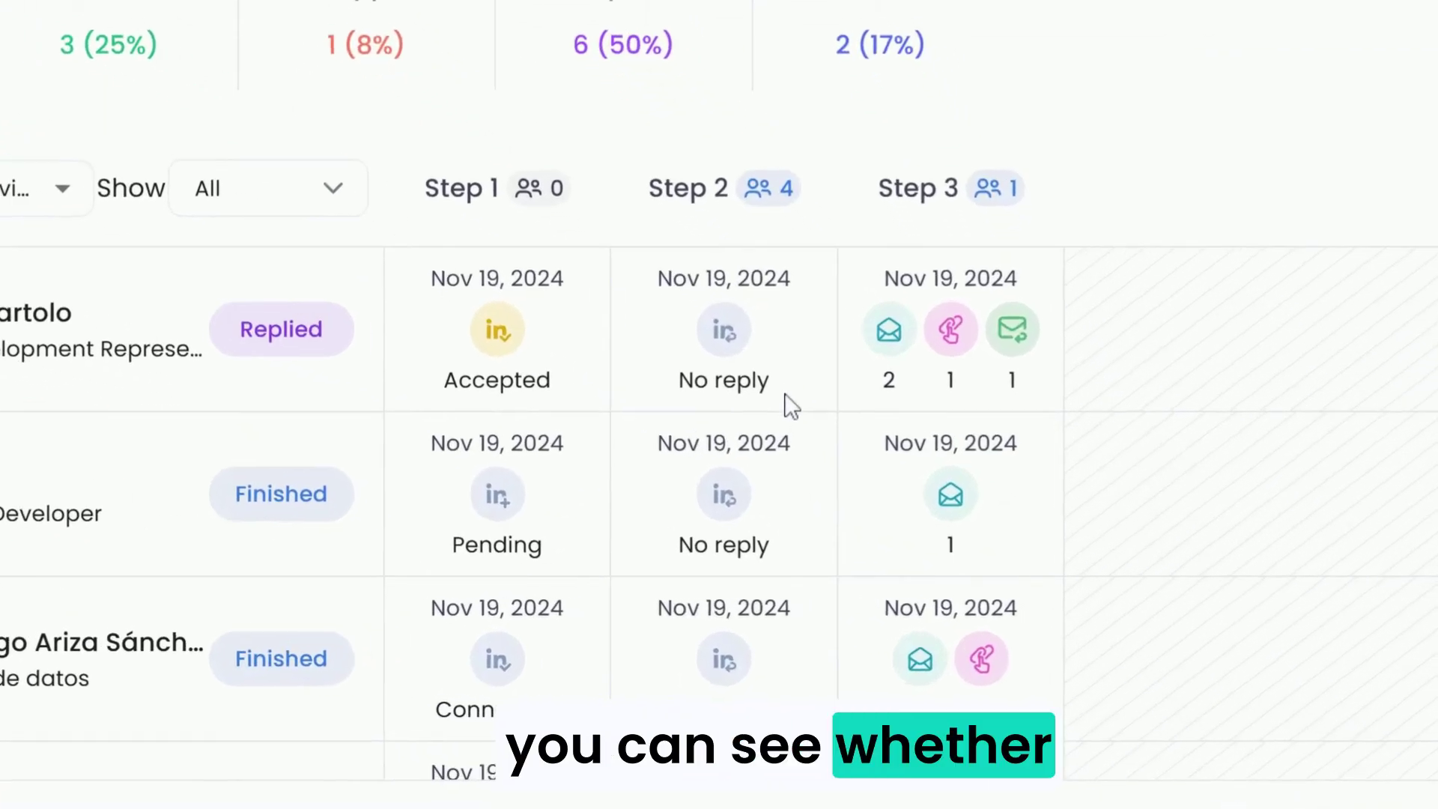
{"action": "scroll", "coordinate": [790, 405], "scroll_direction": "down", "scroll_amount": 5}
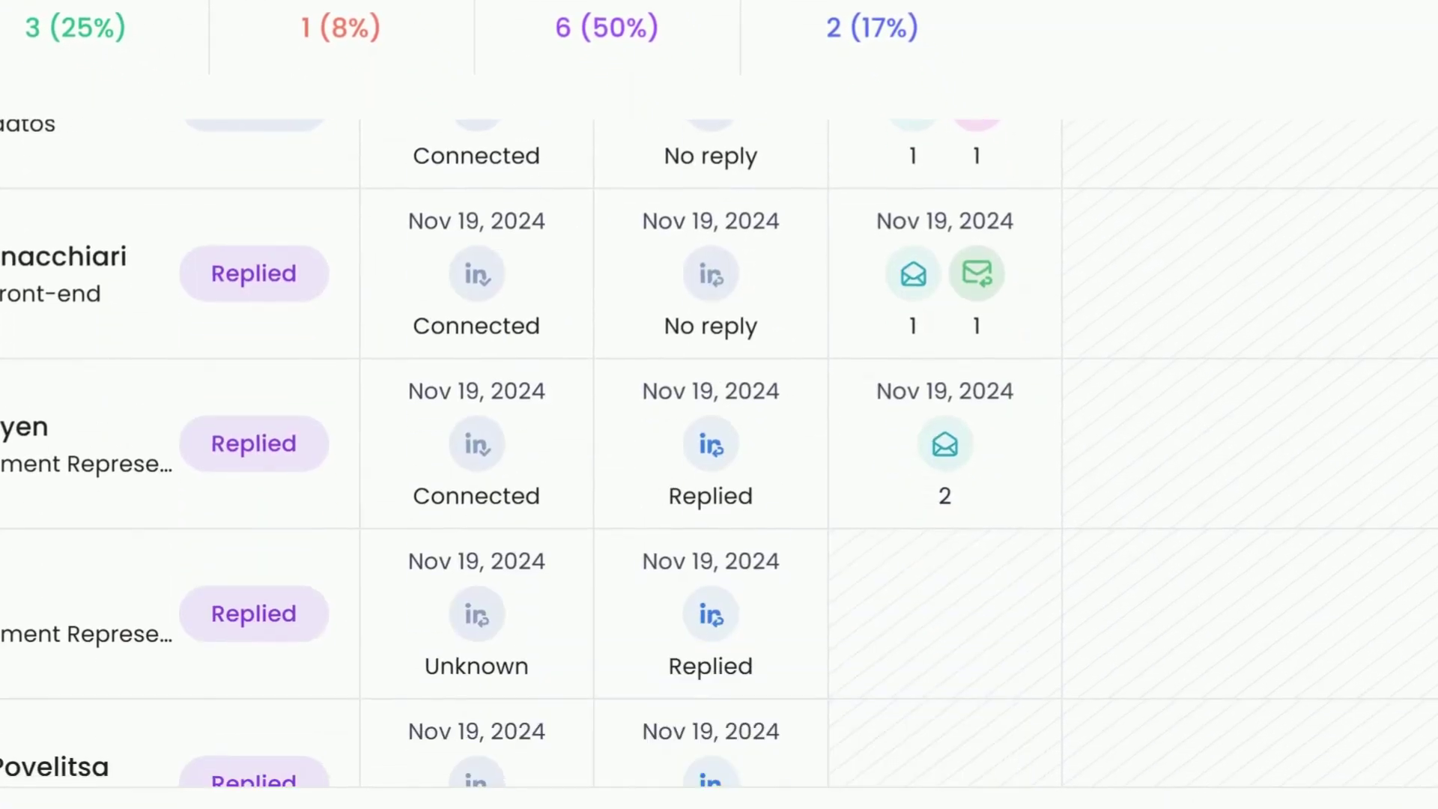
{"action": "scroll", "coordinate": [776, 511], "scroll_direction": "up", "scroll_amount": 5}
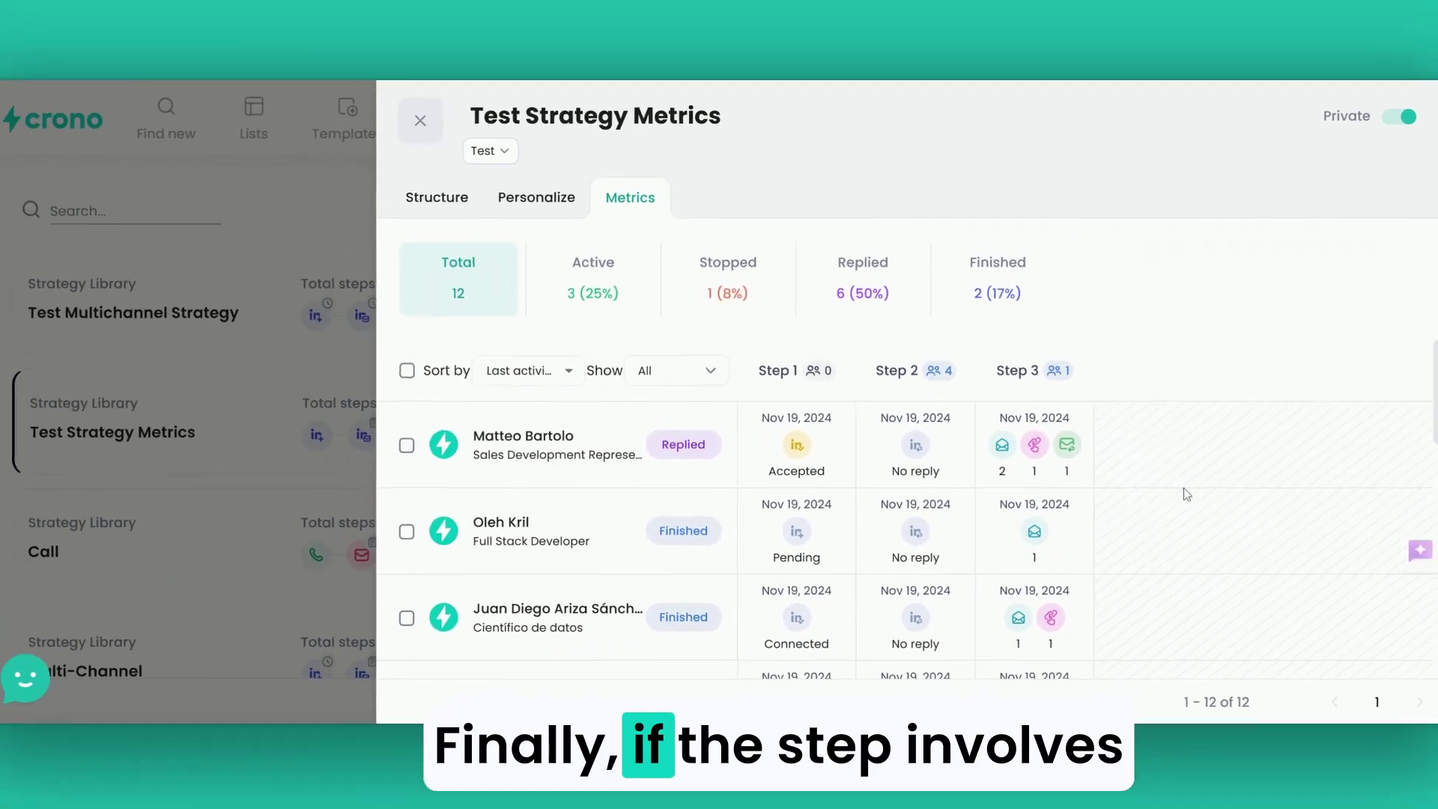